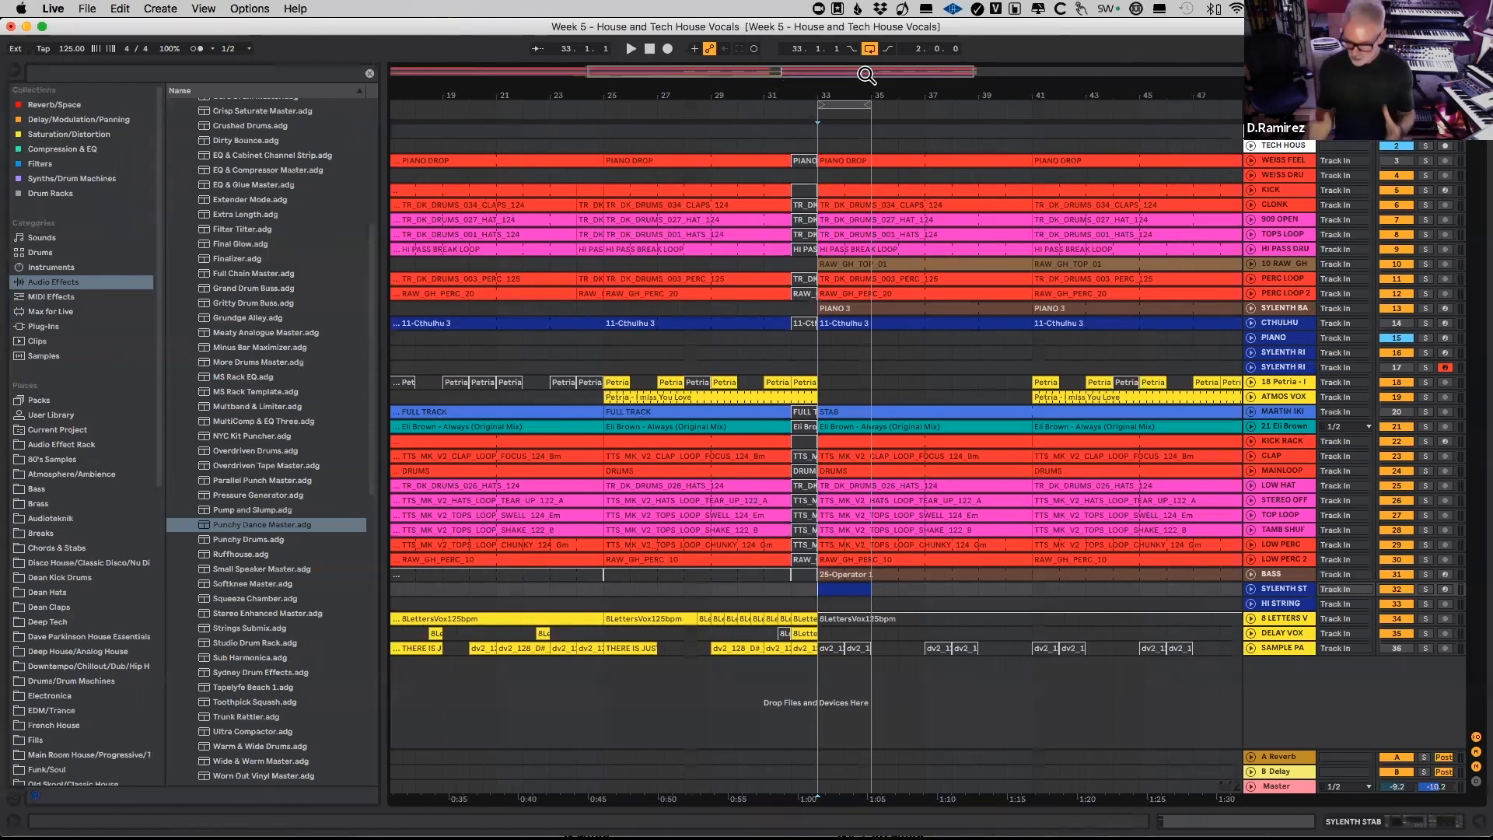
# Step: Clear the Sylenth1 preset on the SYLENTH STAB track back to Init
pyautogui.moveTo(887, 100); pyautogui.dragTo(883, 90)
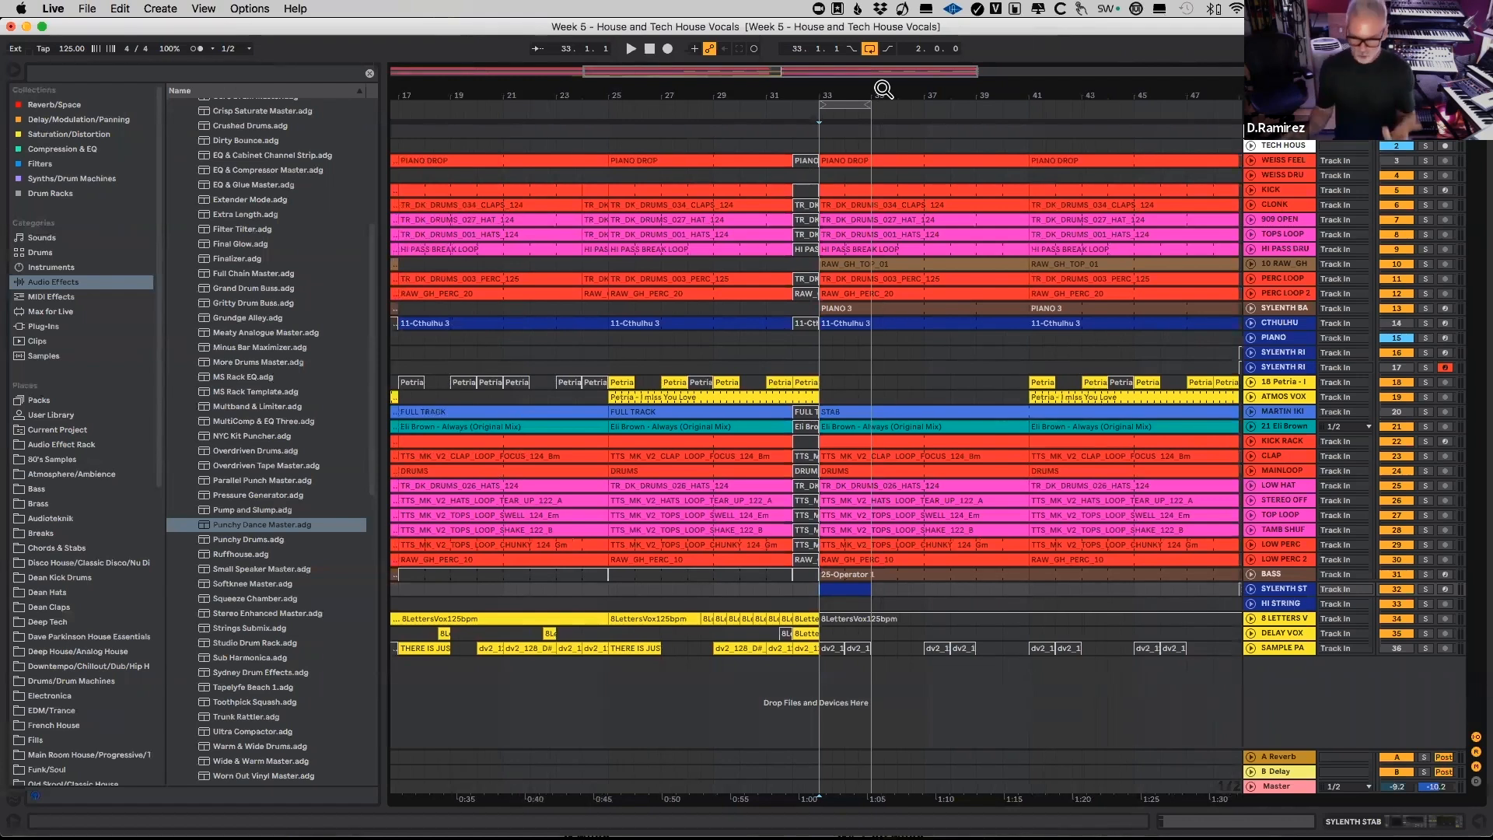
pyautogui.moveTo(885, 91); pyautogui.dragTo(884, 87)
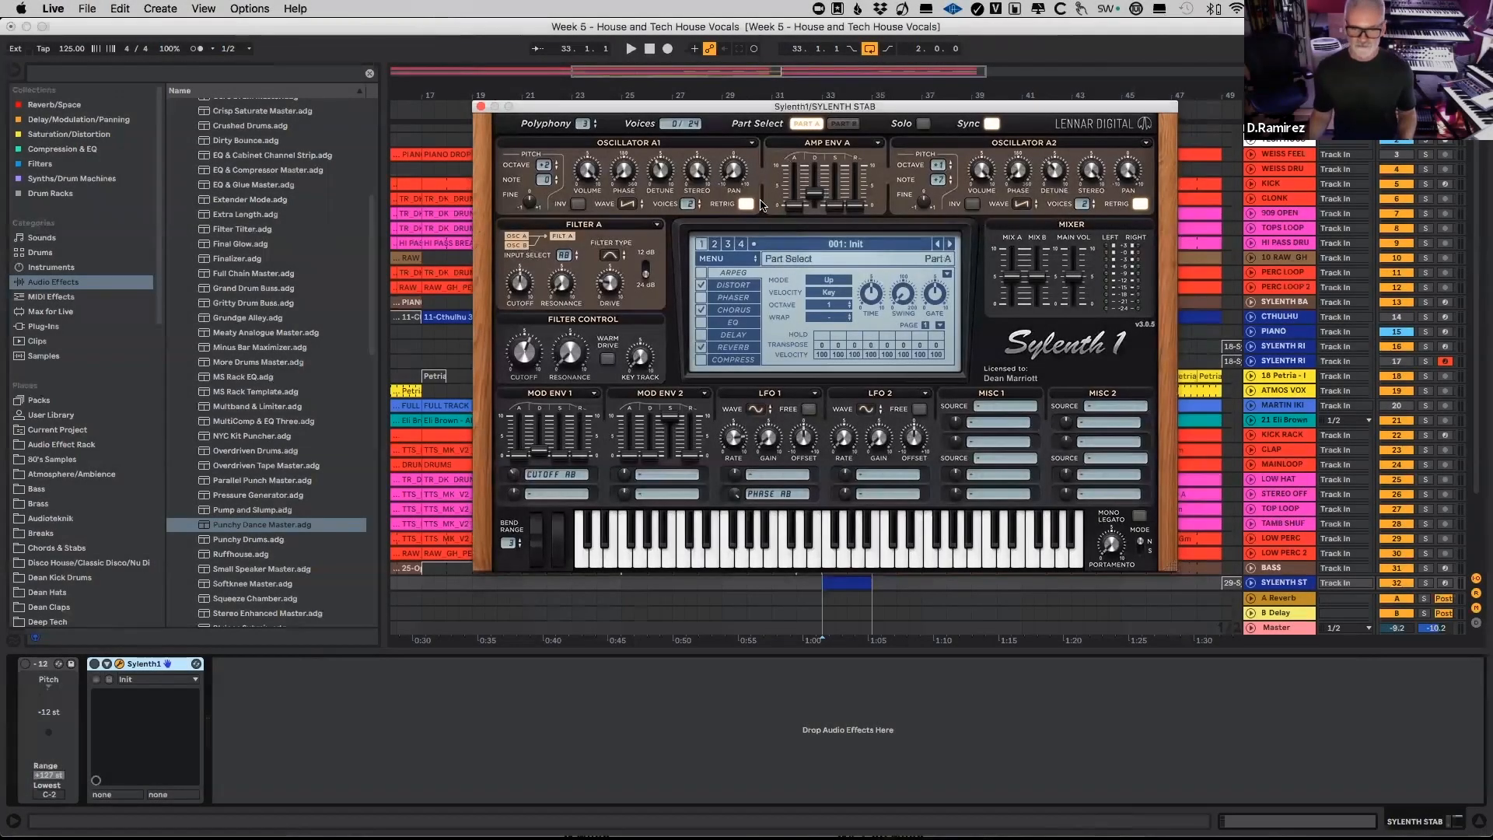
pyautogui.click(743, 259)
pyautogui.moveTo(762, 281)
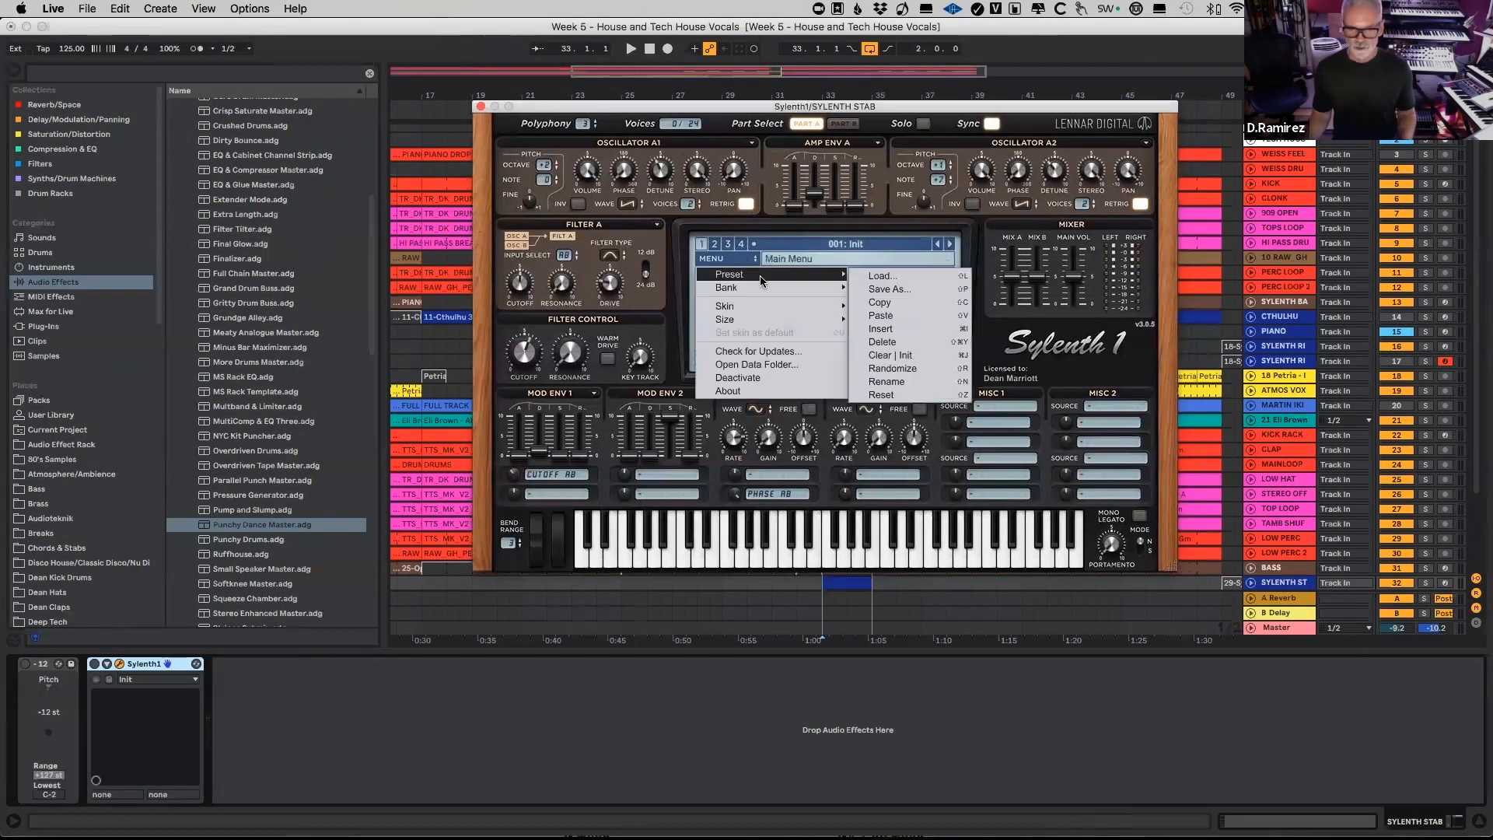
pyautogui.click(907, 353)
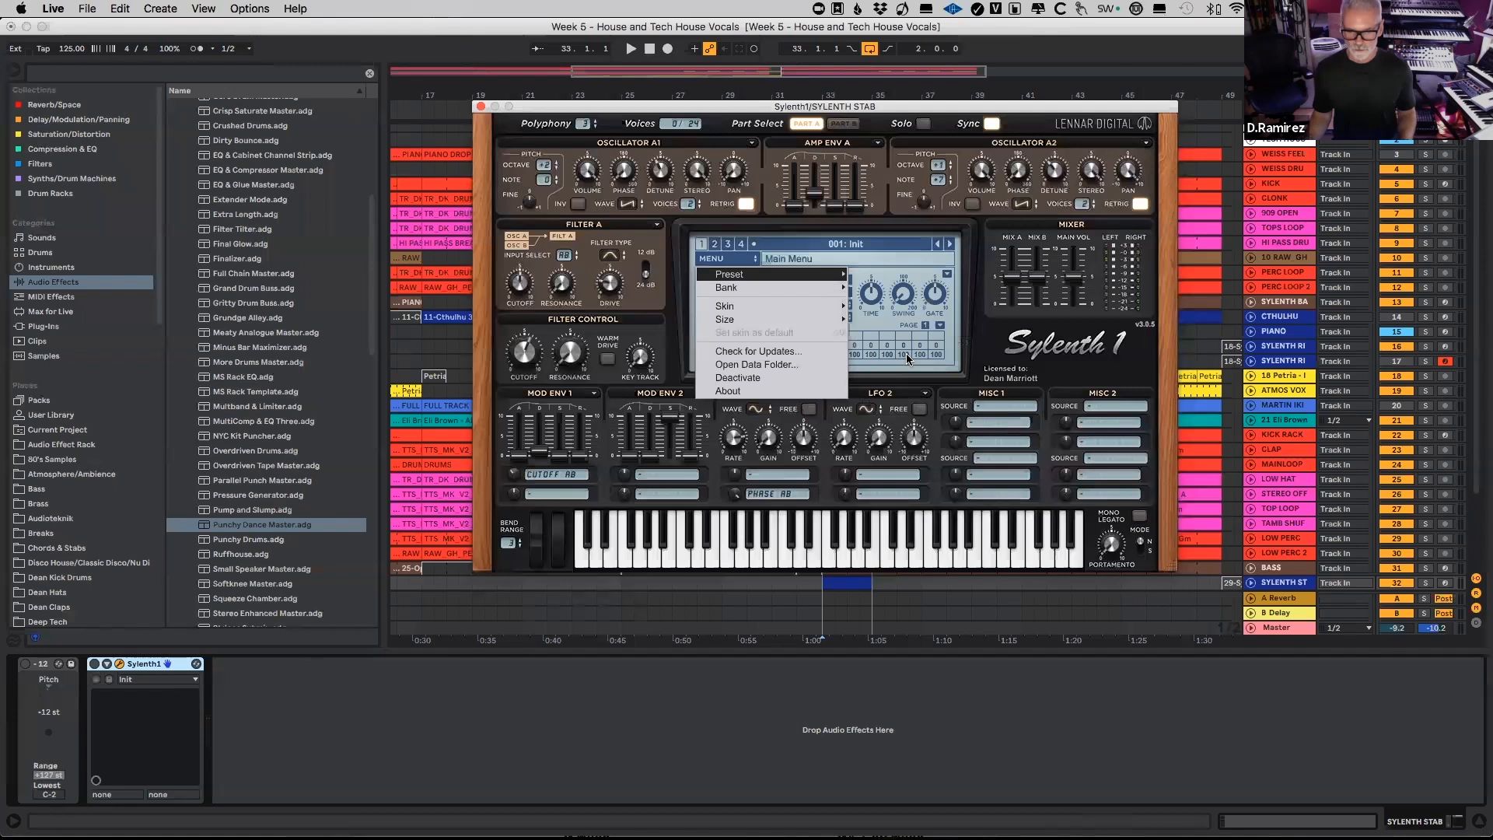
# Step: Arm the SYLENTH STAB track for recording and move the Sylenth1 window away from the bar 33 clips
pyautogui.moveTo(776, 111); pyautogui.dragTo(658, 67)
pyautogui.click(1443, 584)
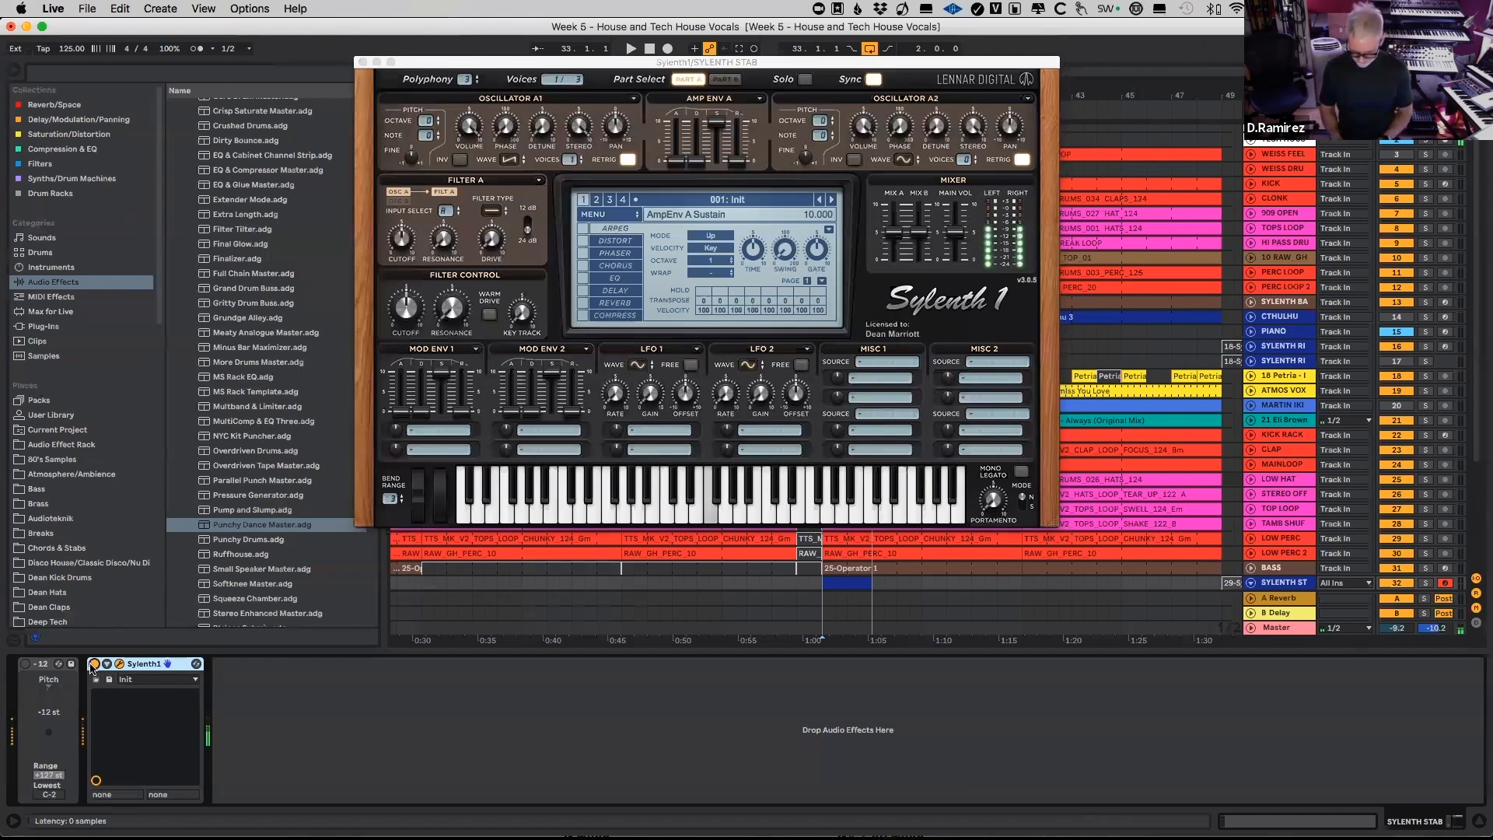
pyautogui.moveTo(717, 63); pyautogui.dragTo(771, 61)
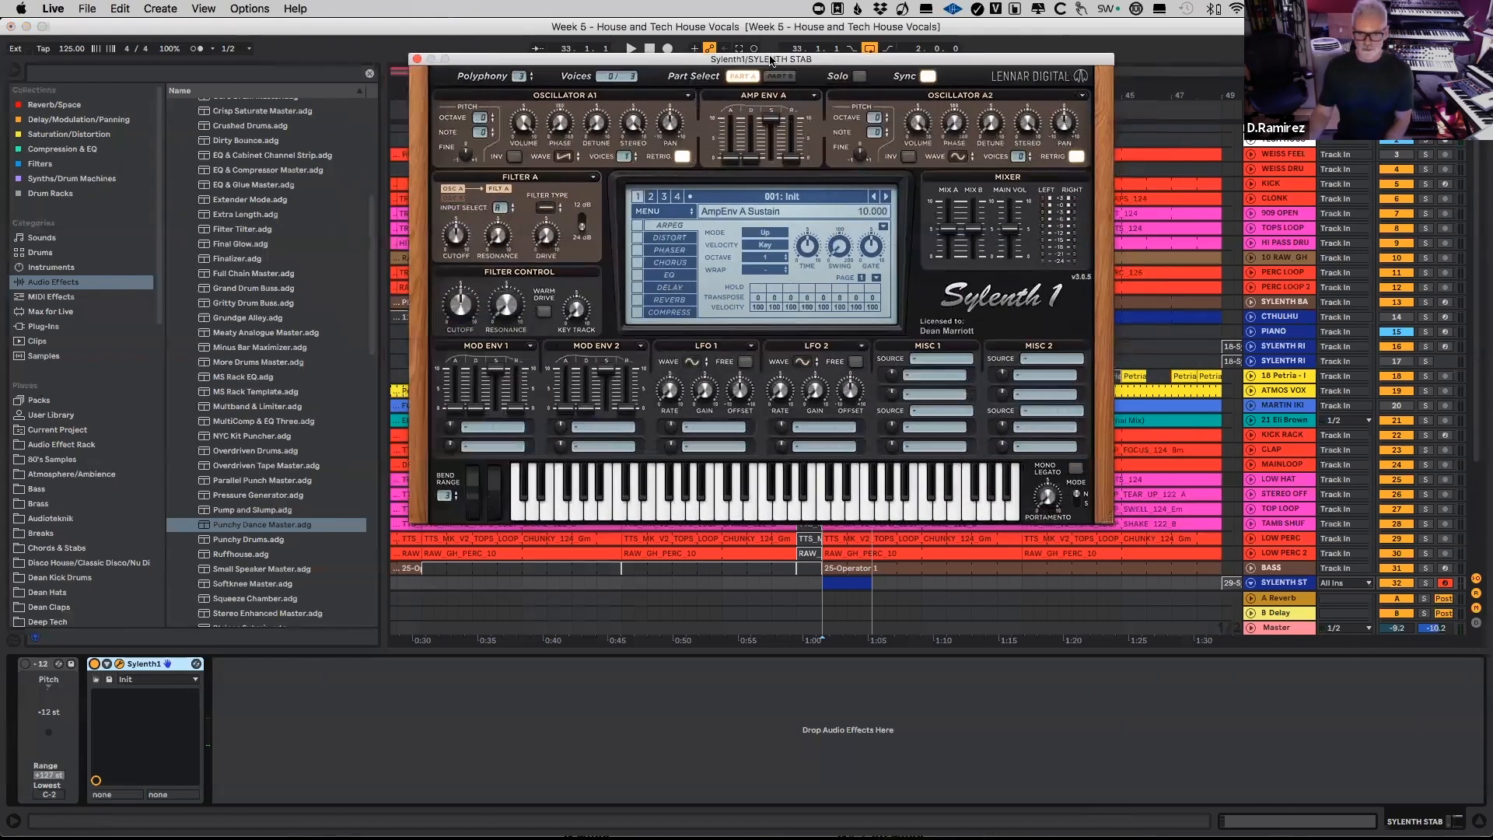
pyautogui.moveTo(839, 62); pyautogui.dragTo(568, 52)
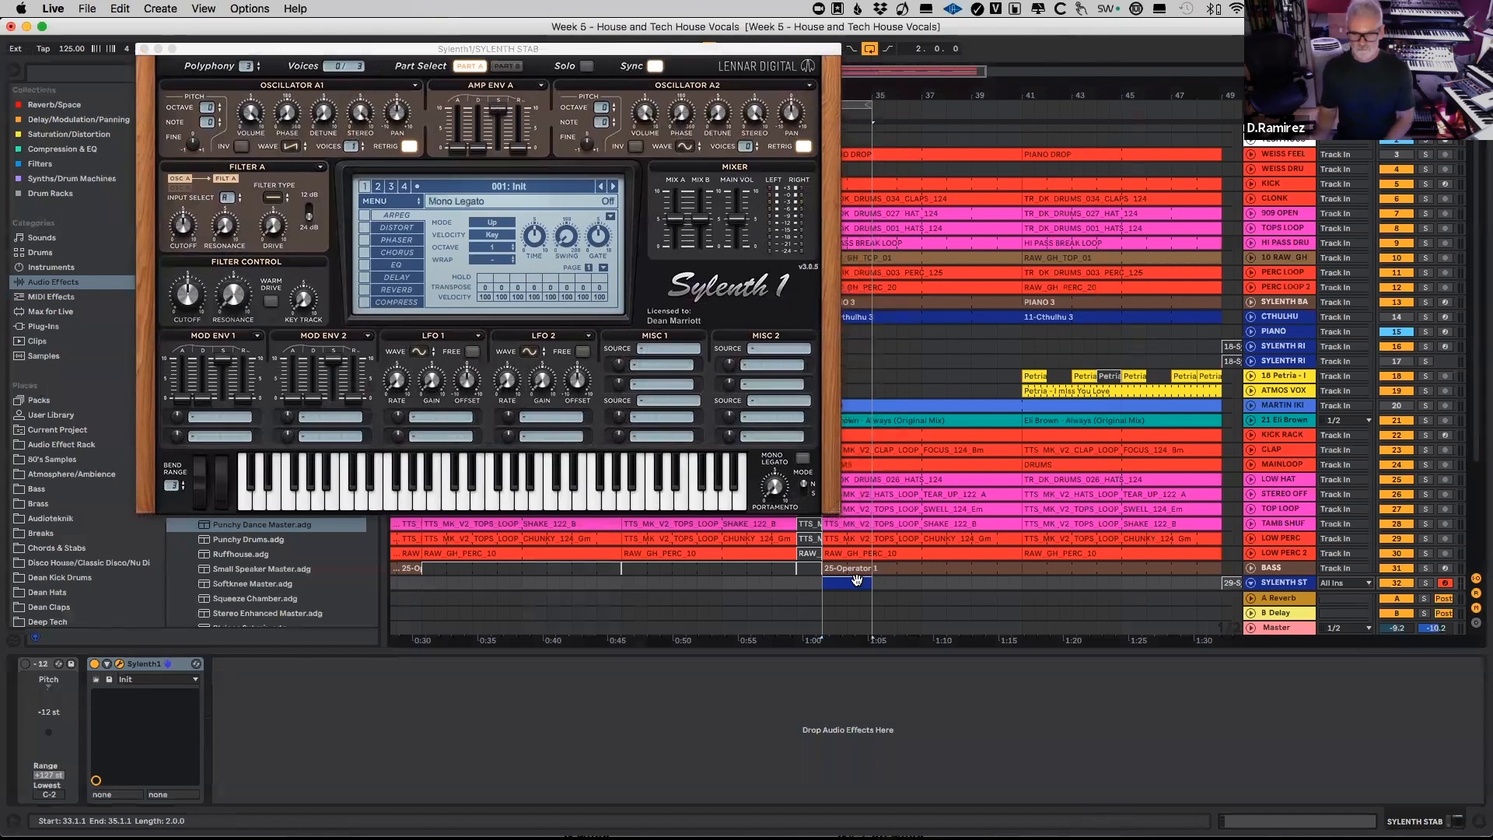
pyautogui.moveTo(509, 49); pyautogui.dragTo(445, 42)
# Step: Solo the reference track holding the STAB clip at bar 33, listen to it and unsolo it
pyautogui.moveTo(815, 93); pyautogui.dragTo(821, 136)
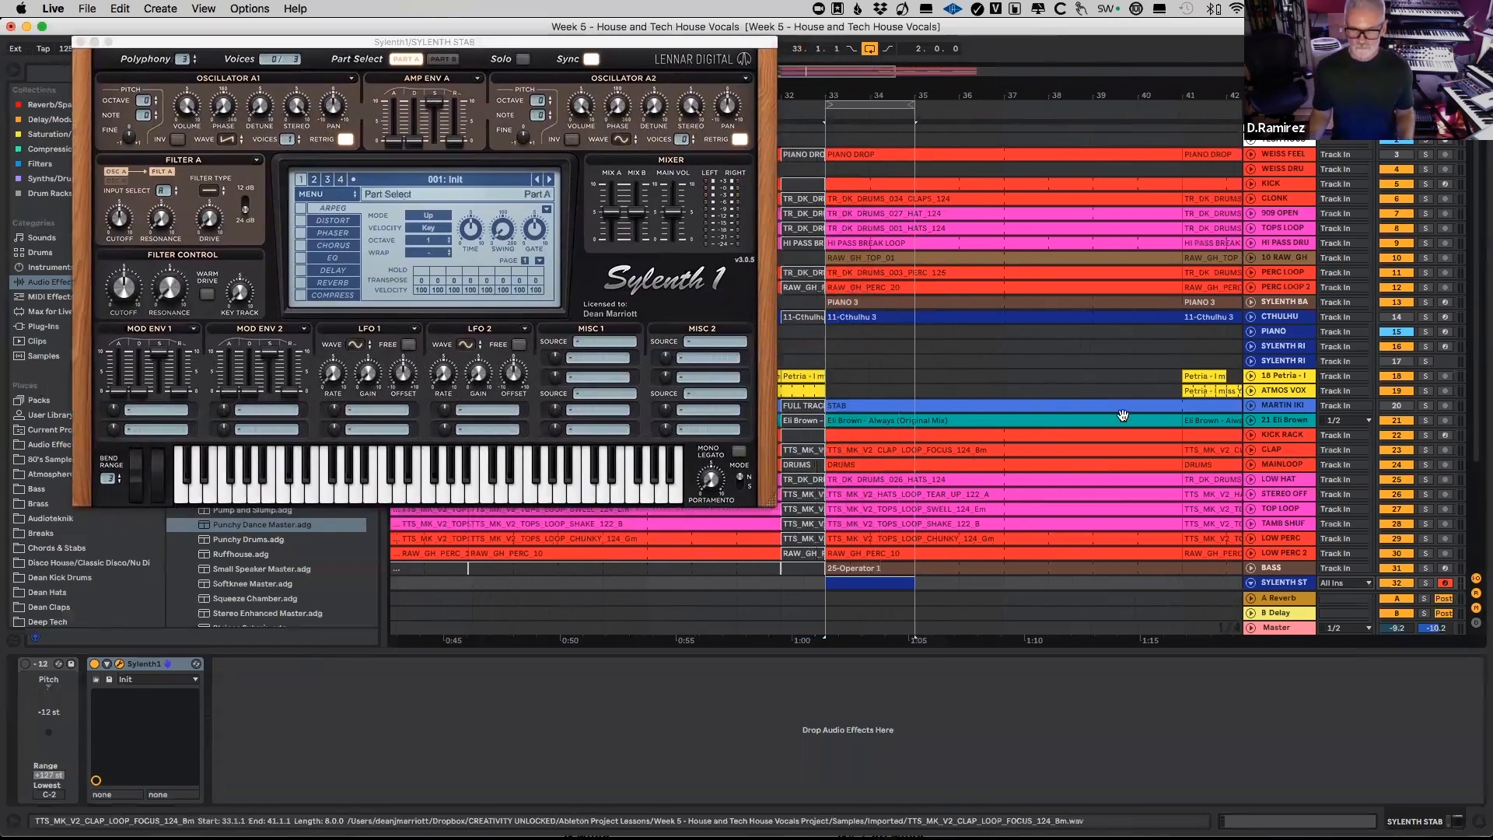
pyautogui.click(1427, 405)
pyautogui.press('space')
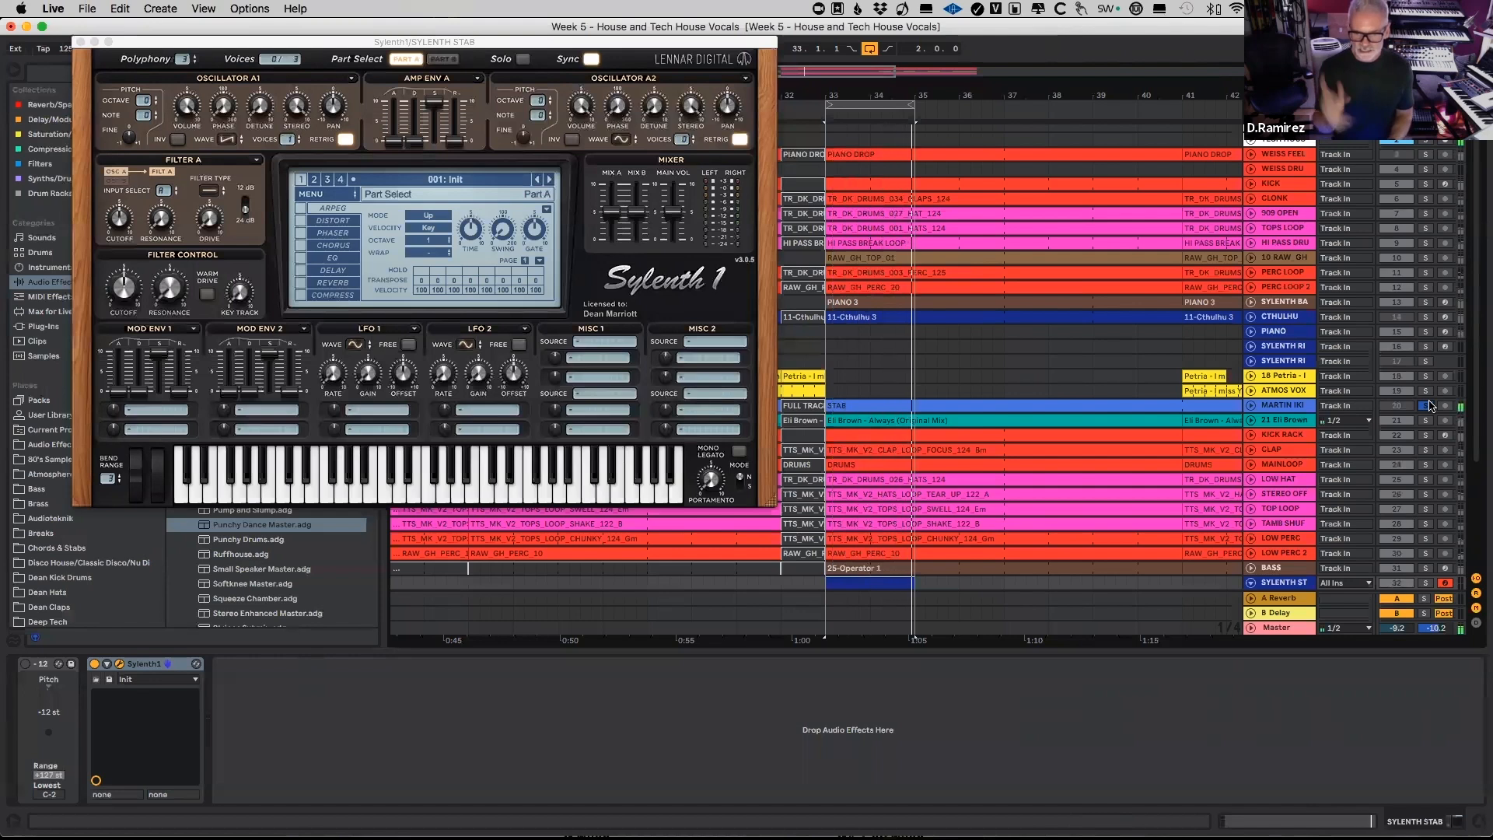
pyautogui.click(1427, 405)
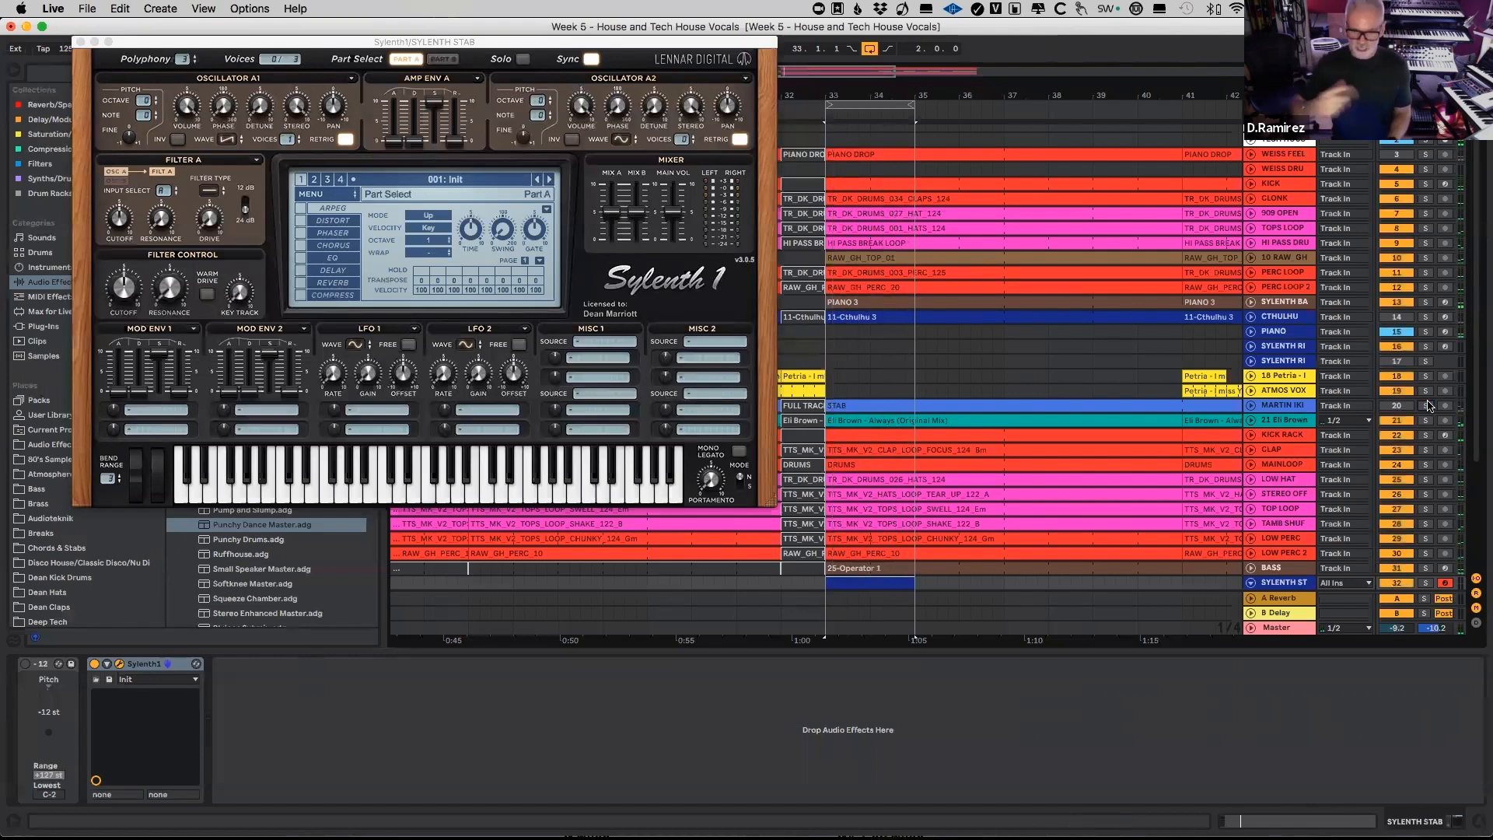
# Step: Open the SYLENTH STAB MIDI clip at bar 33 for note editing and set its fixed grid to 1/16
pyautogui.doubleClick(871, 585)
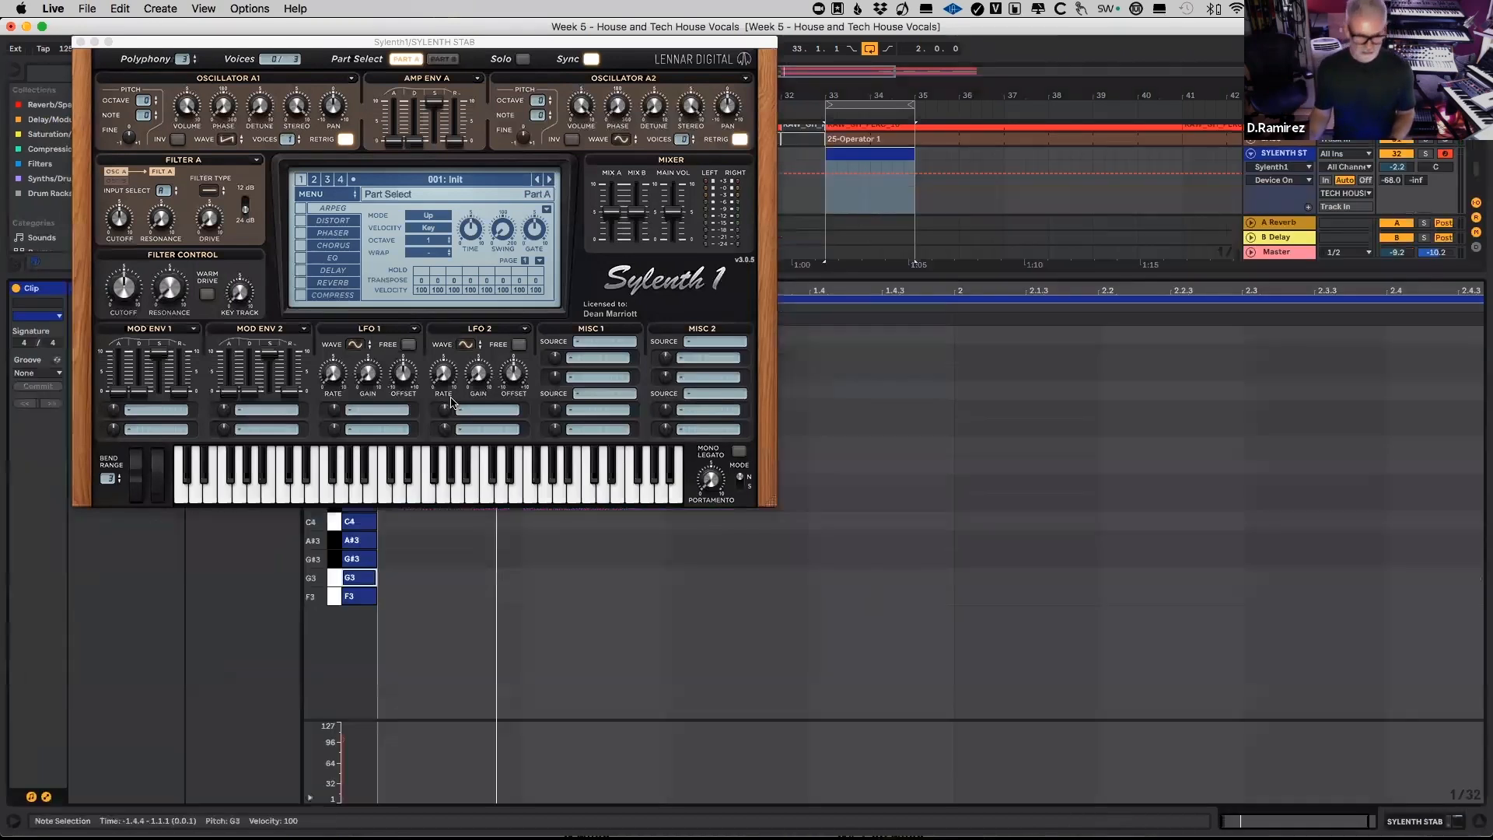
pyautogui.moveTo(371, 43); pyautogui.dragTo(1407, 449)
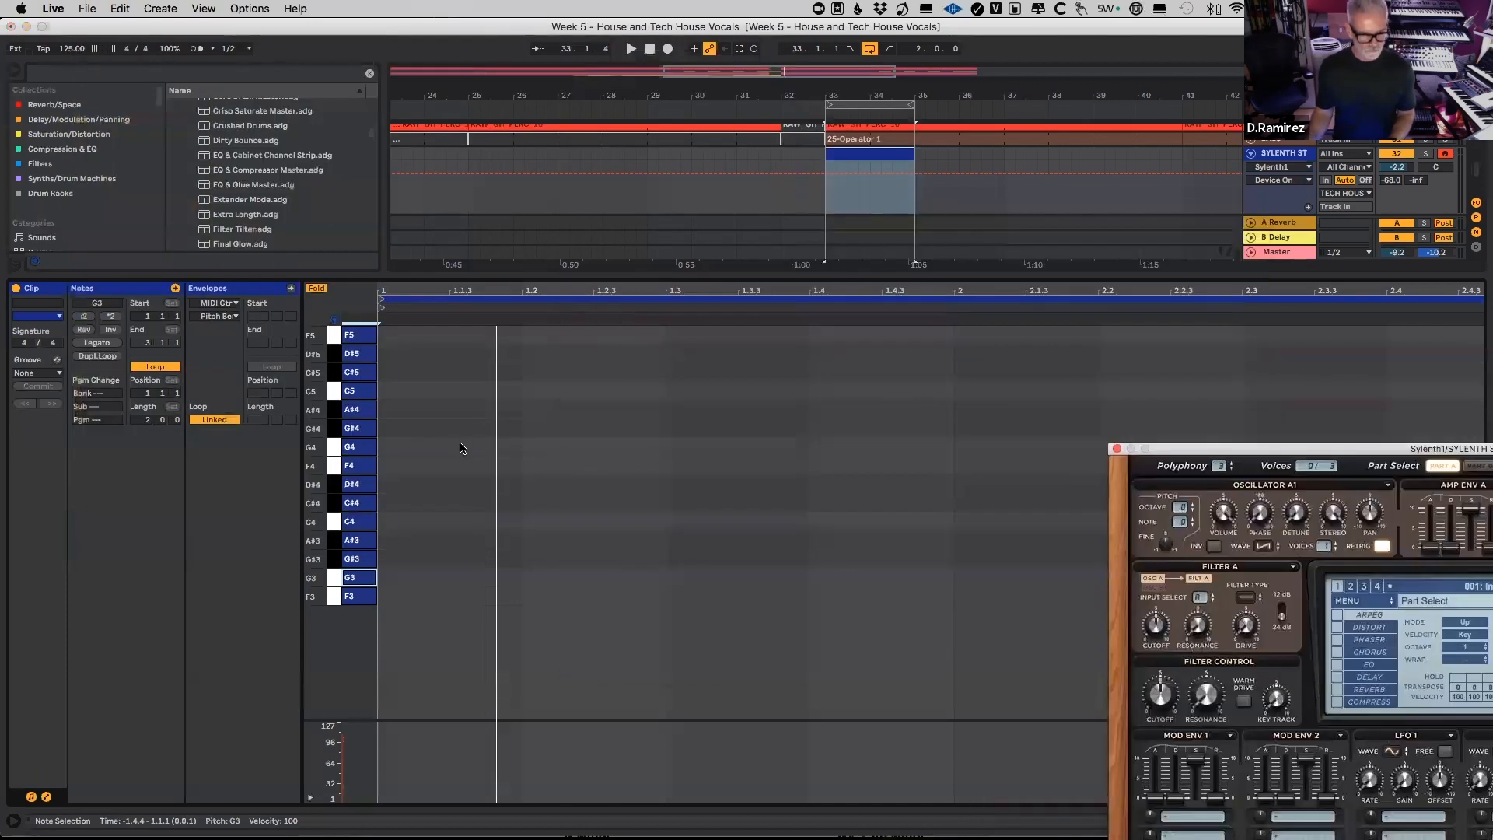
pyautogui.rightClick(545, 561)
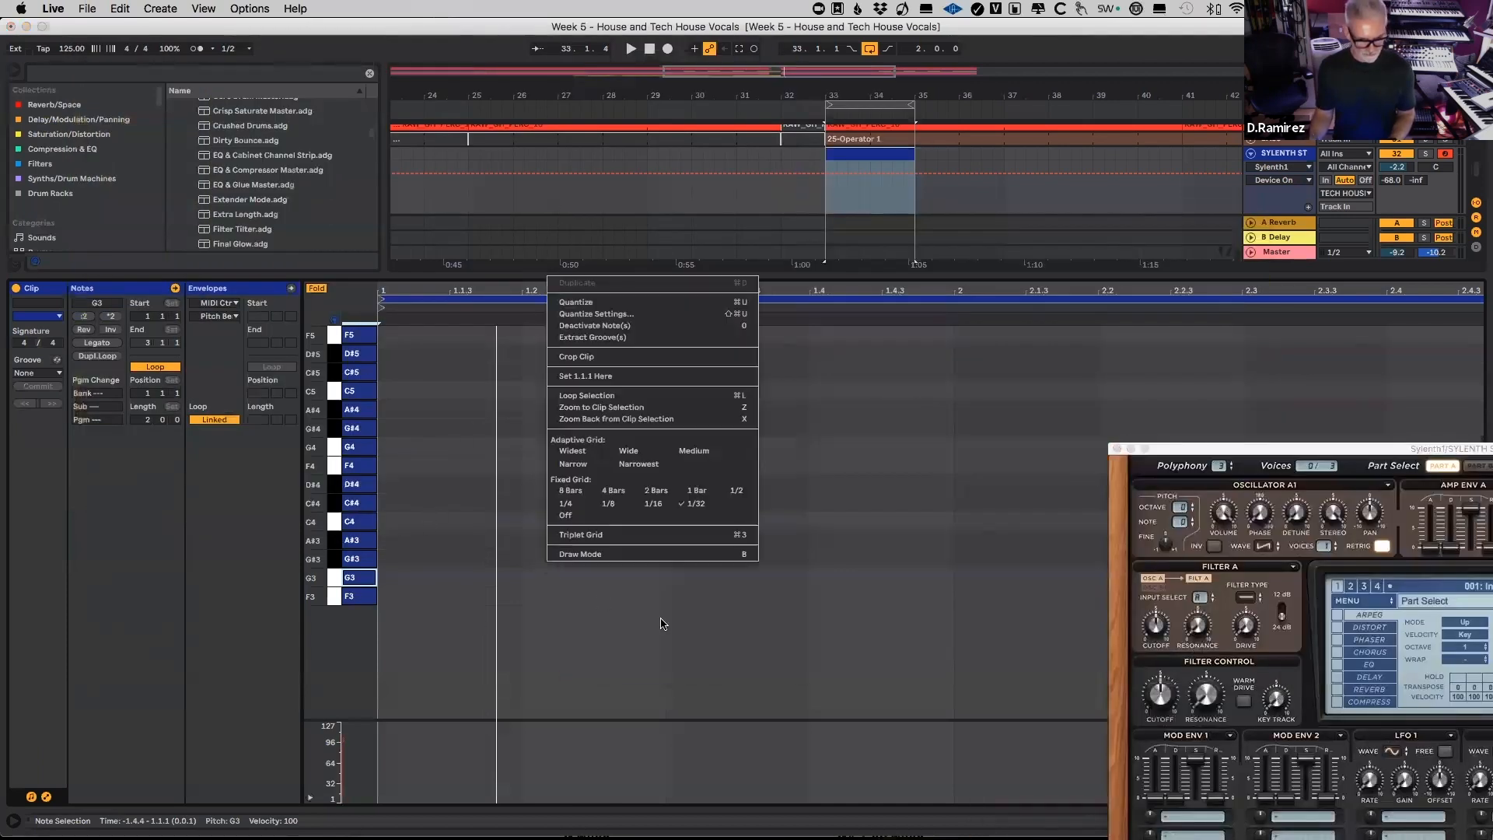
pyautogui.click(655, 504)
# Step: Add an F3 note at 1.1.1, copy it every three sixteenths up to 1.3.2, and play the pattern
pyautogui.doubleClick(395, 604)
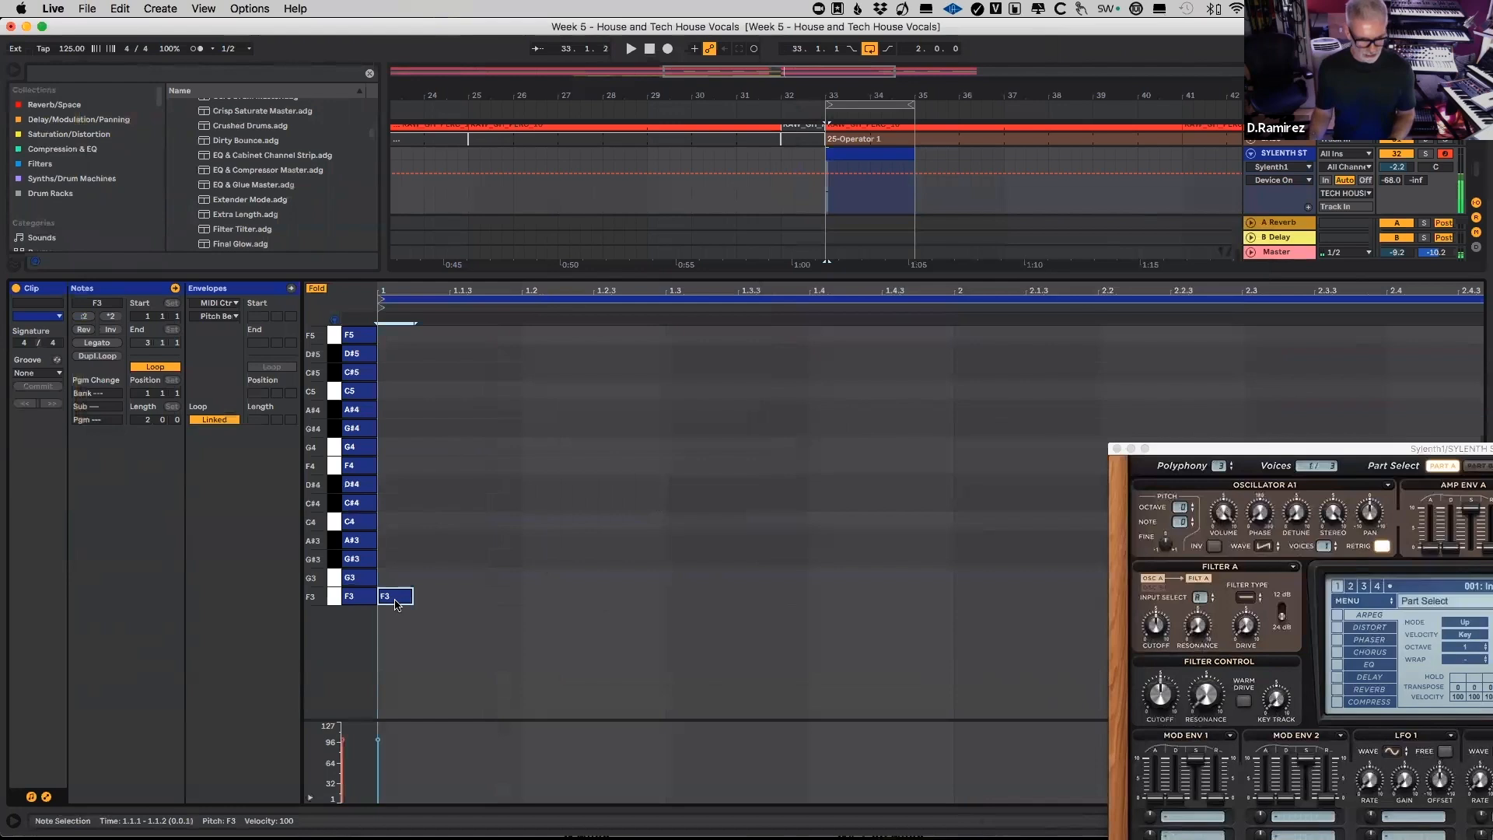
pyautogui.moveTo(398, 599); pyautogui.dragTo(606, 599)
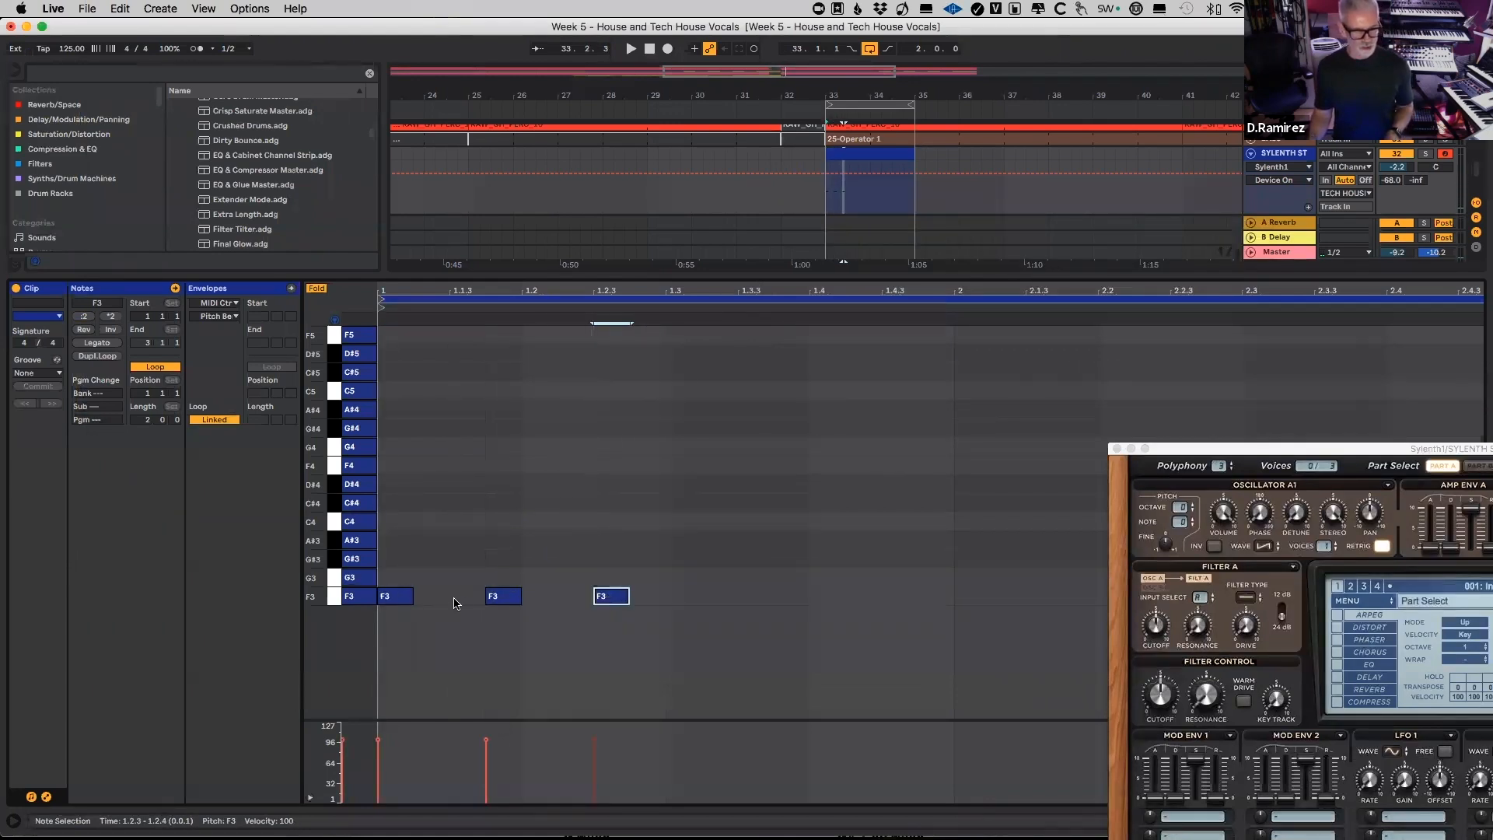
pyautogui.moveTo(614, 599); pyautogui.dragTo(735, 604)
pyautogui.press('space')
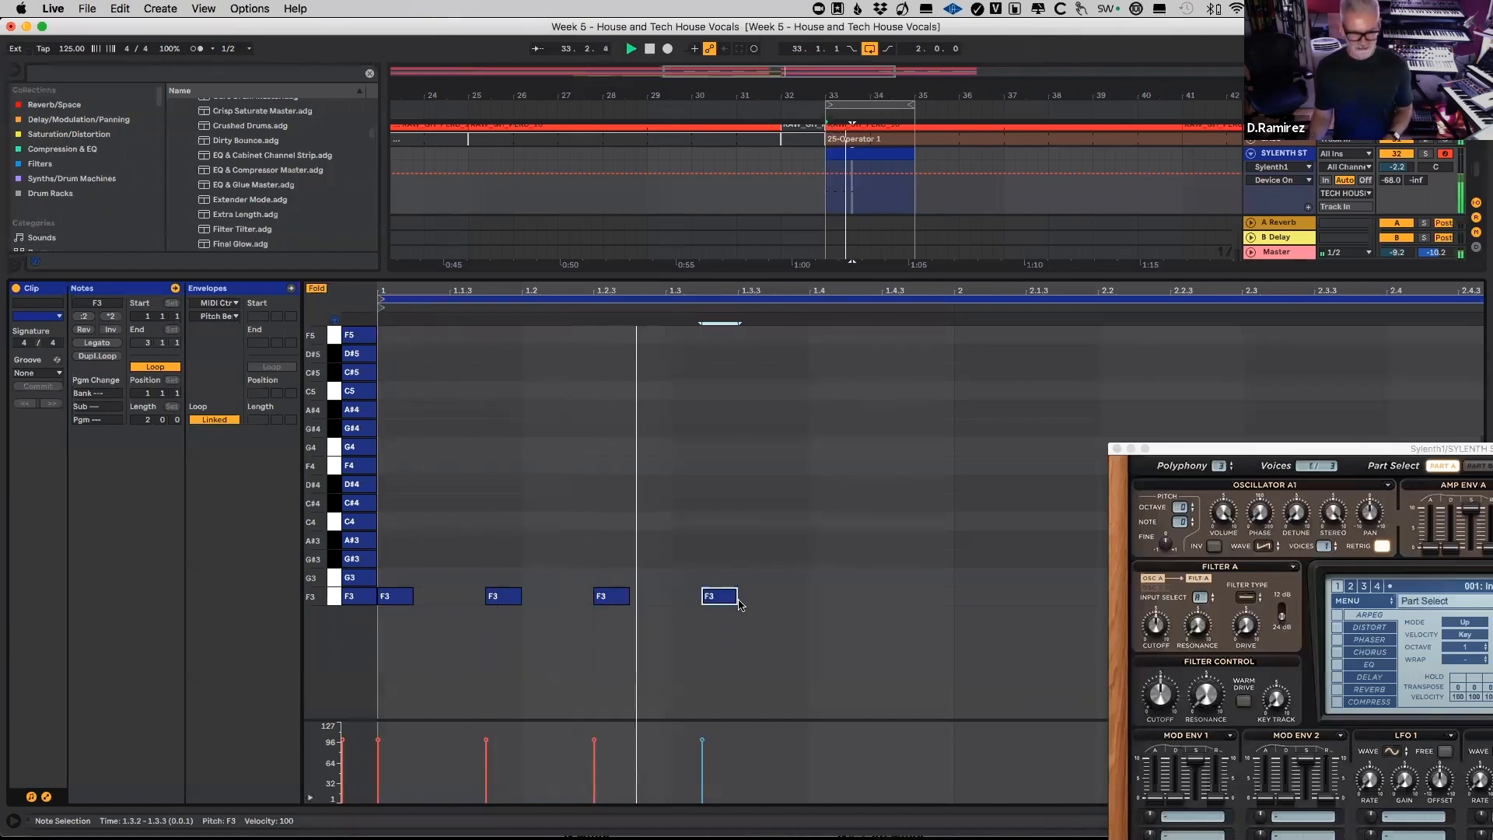
# Step: Play the bar 33 section in the full arrangement and reopen the SYLENTH STAB clip
pyautogui.press('super+alt+l')
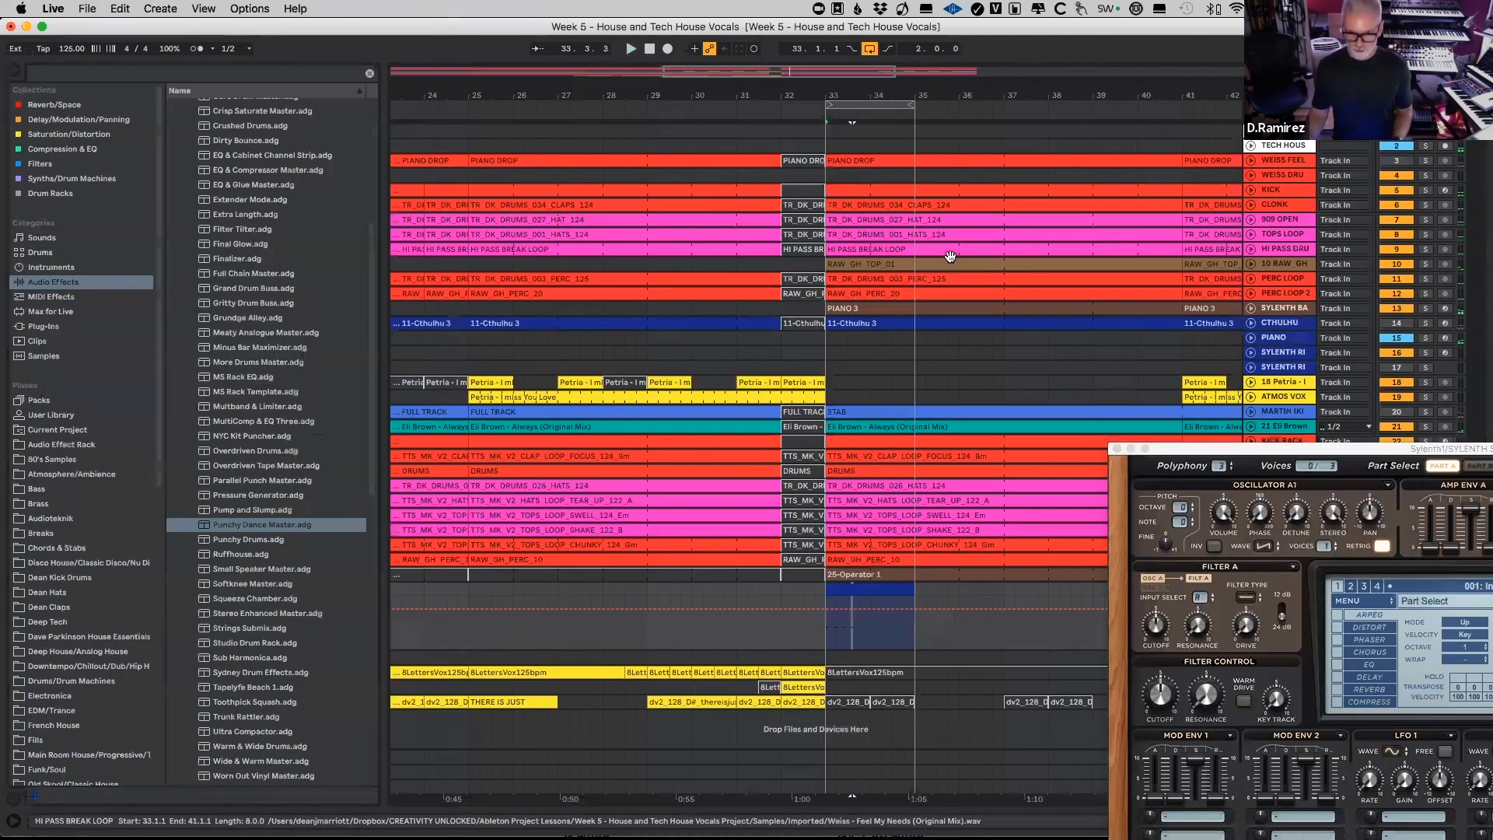
pyautogui.press('space')
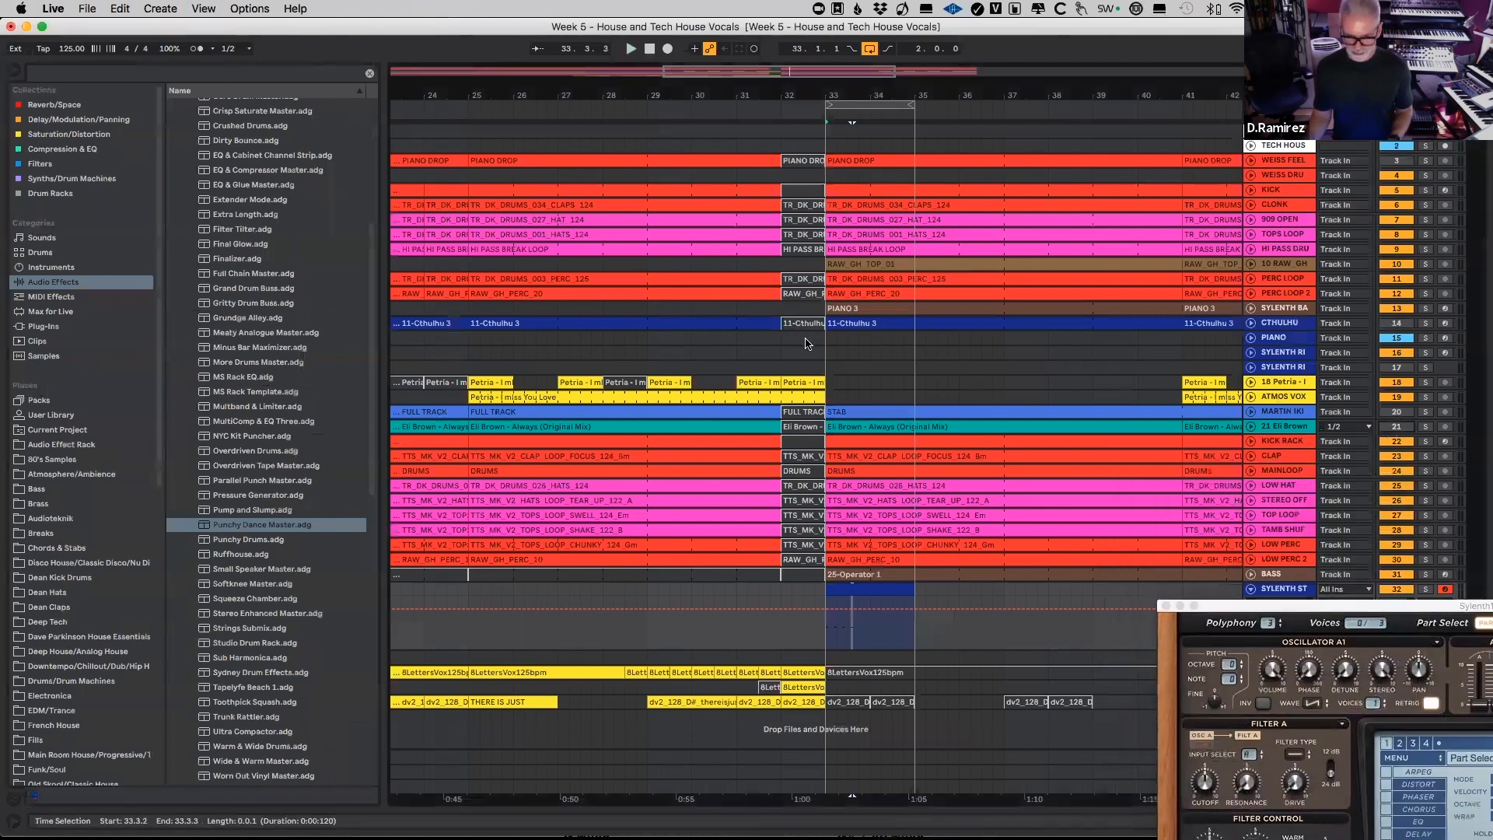
pyautogui.press('space')
pyautogui.doubleClick(877, 592)
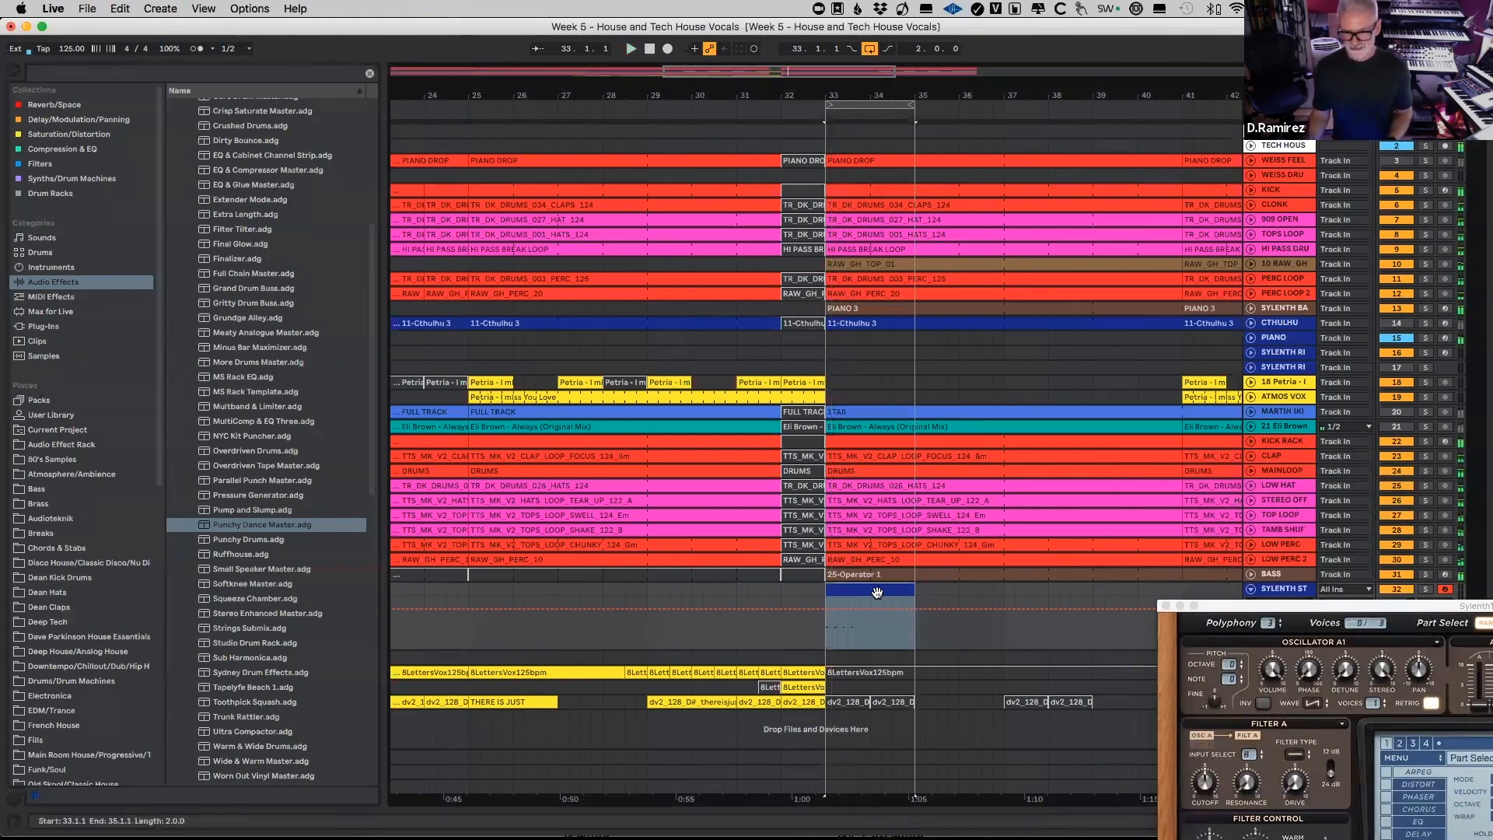
# Step: Extend the F3 pattern through the second bar, shift the duplicated notes to start at 2.1.3, and play it
pyautogui.moveTo(719, 596); pyautogui.dragTo(389, 612)
pyautogui.press('super+d')
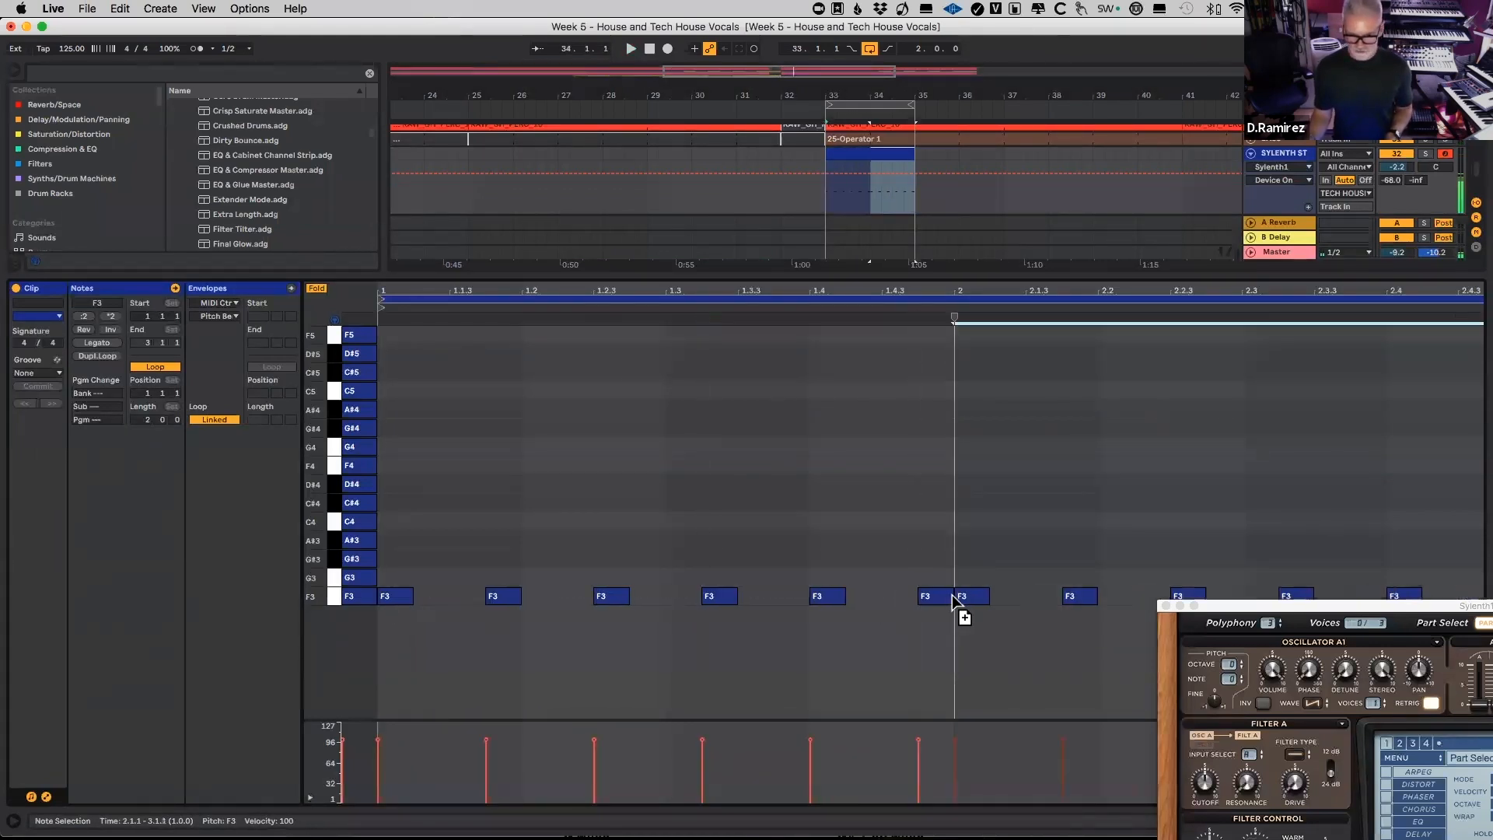
pyautogui.press('space')
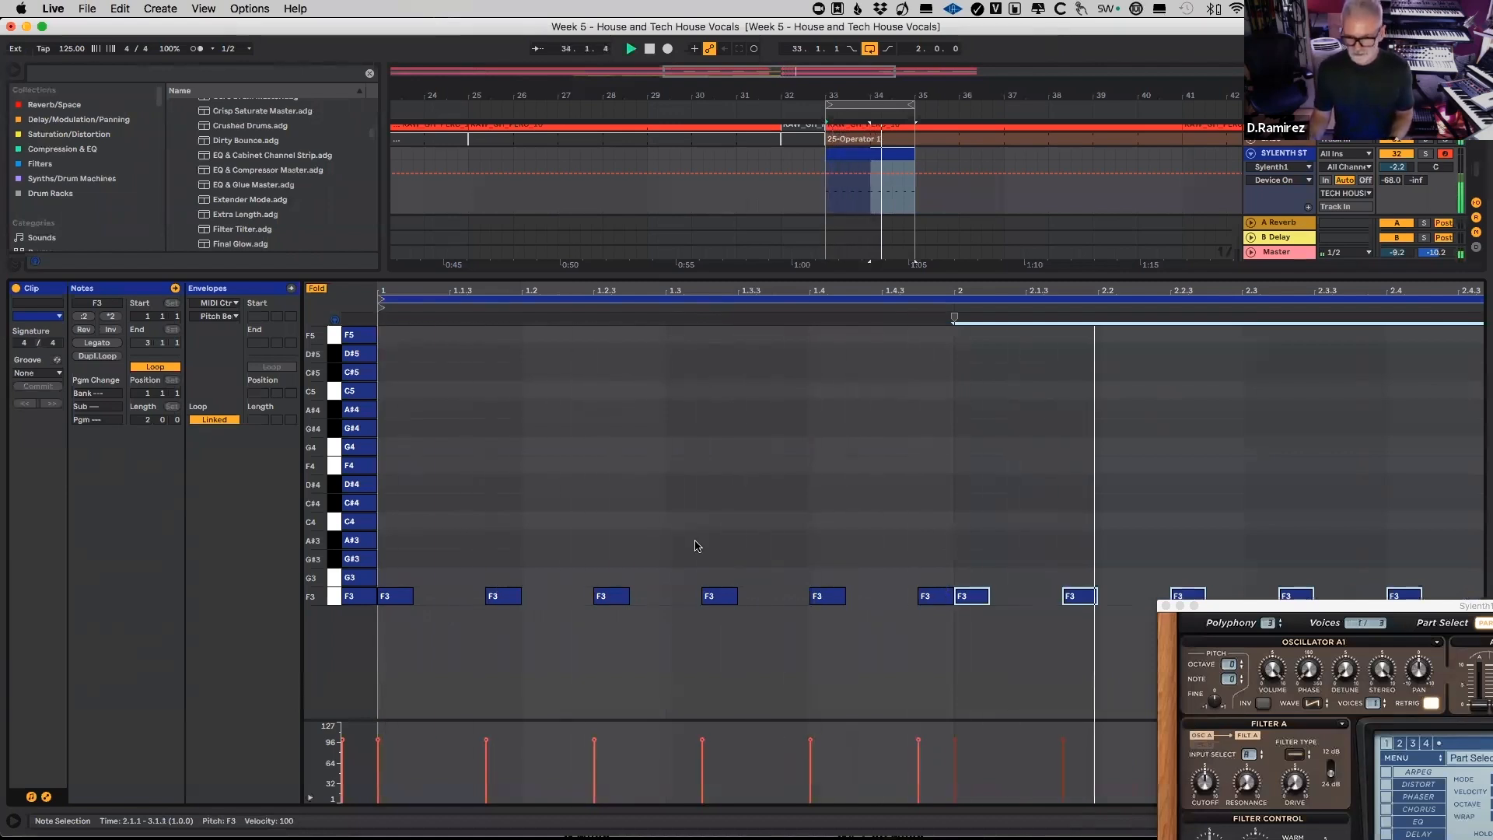
pyautogui.press('space')
pyautogui.moveTo(981, 601); pyautogui.dragTo(1039, 597)
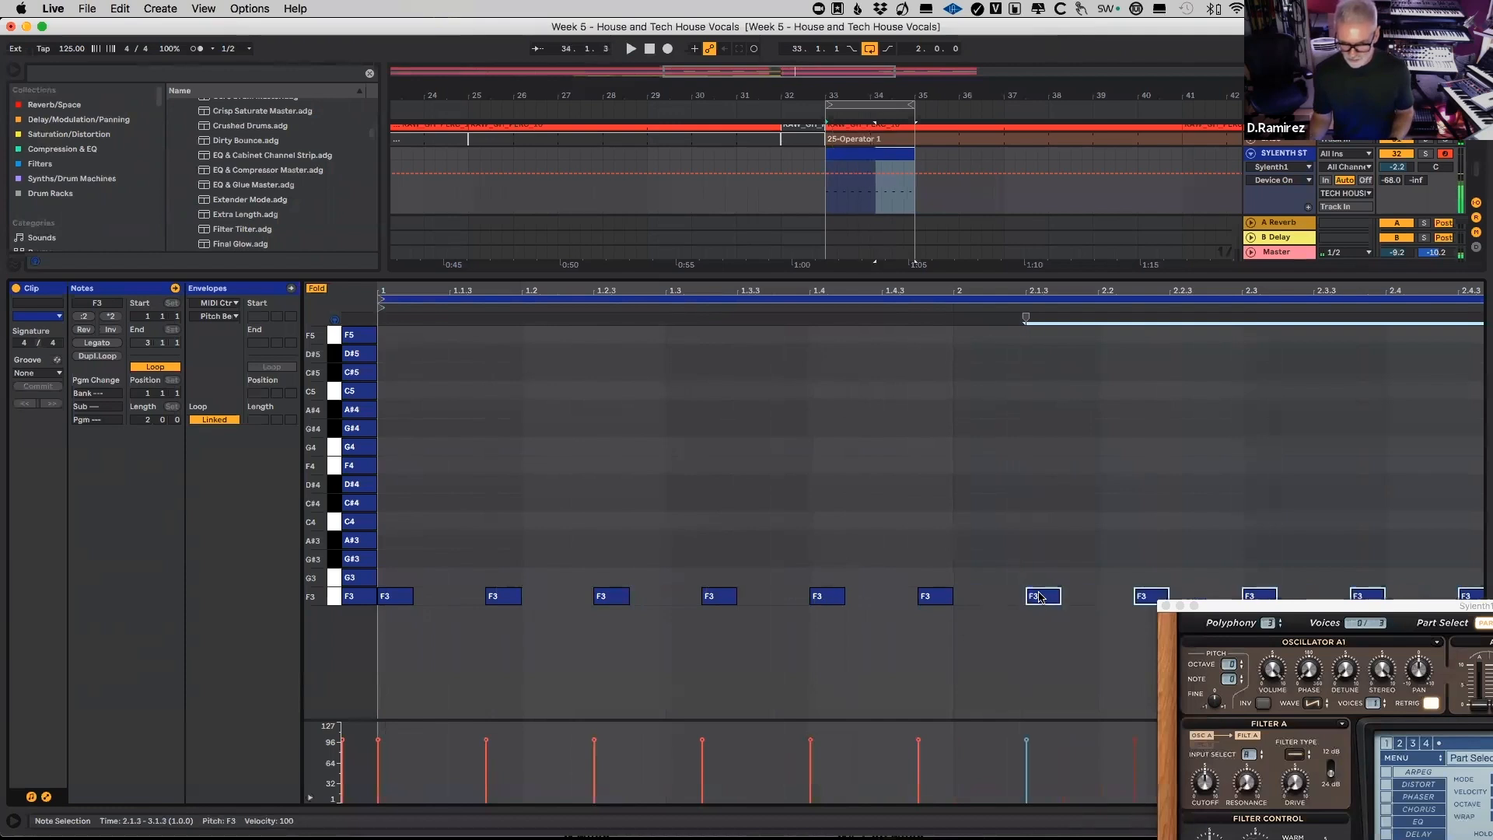
pyautogui.press('space')
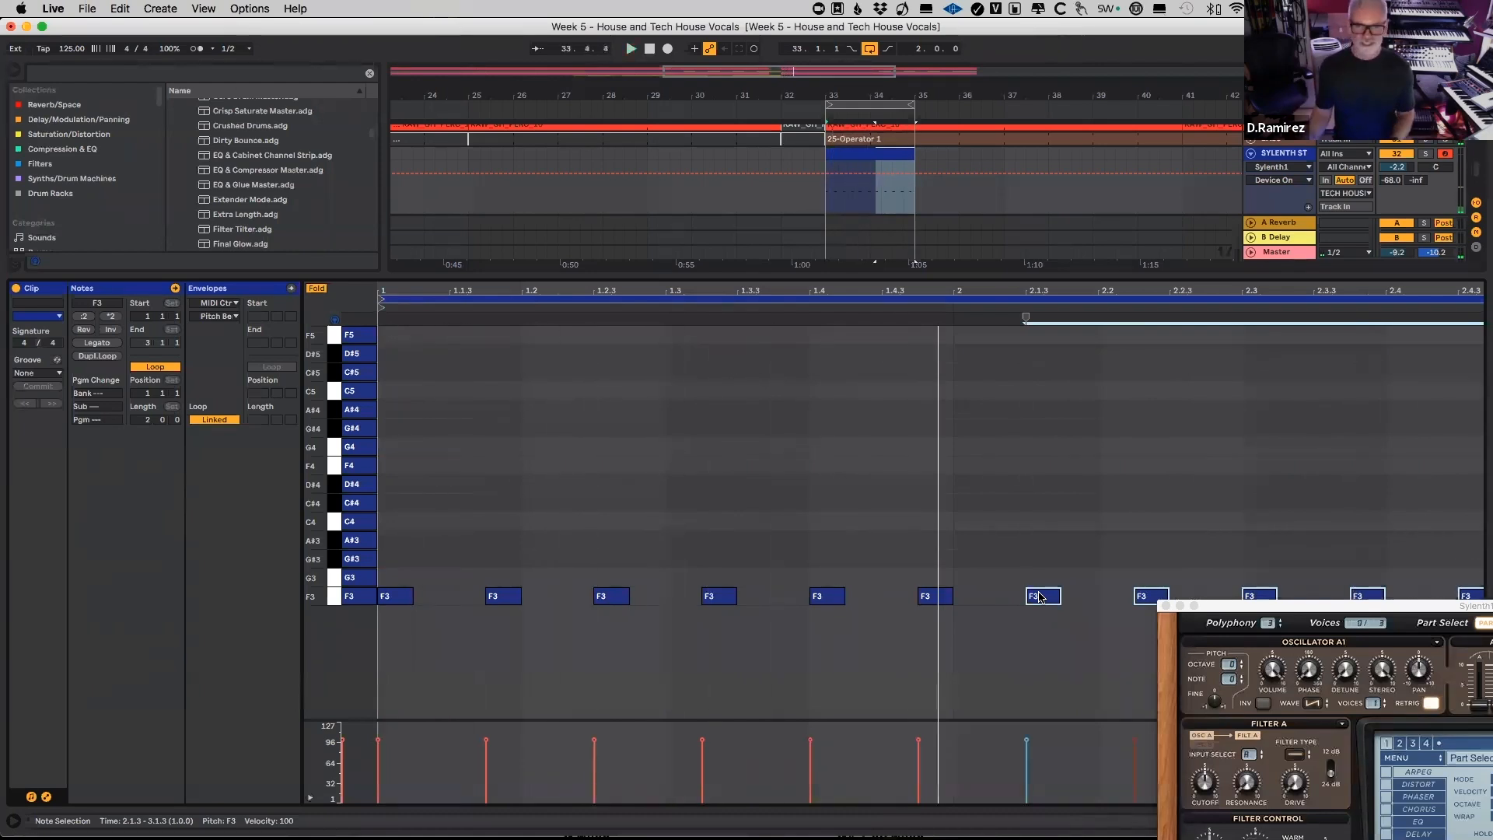
# Step: Close the Sylenth1 window and delete the F3 note lying beyond the clip's end at bar 3
pyautogui.moveTo(1174, 604); pyautogui.dragTo(405, 309)
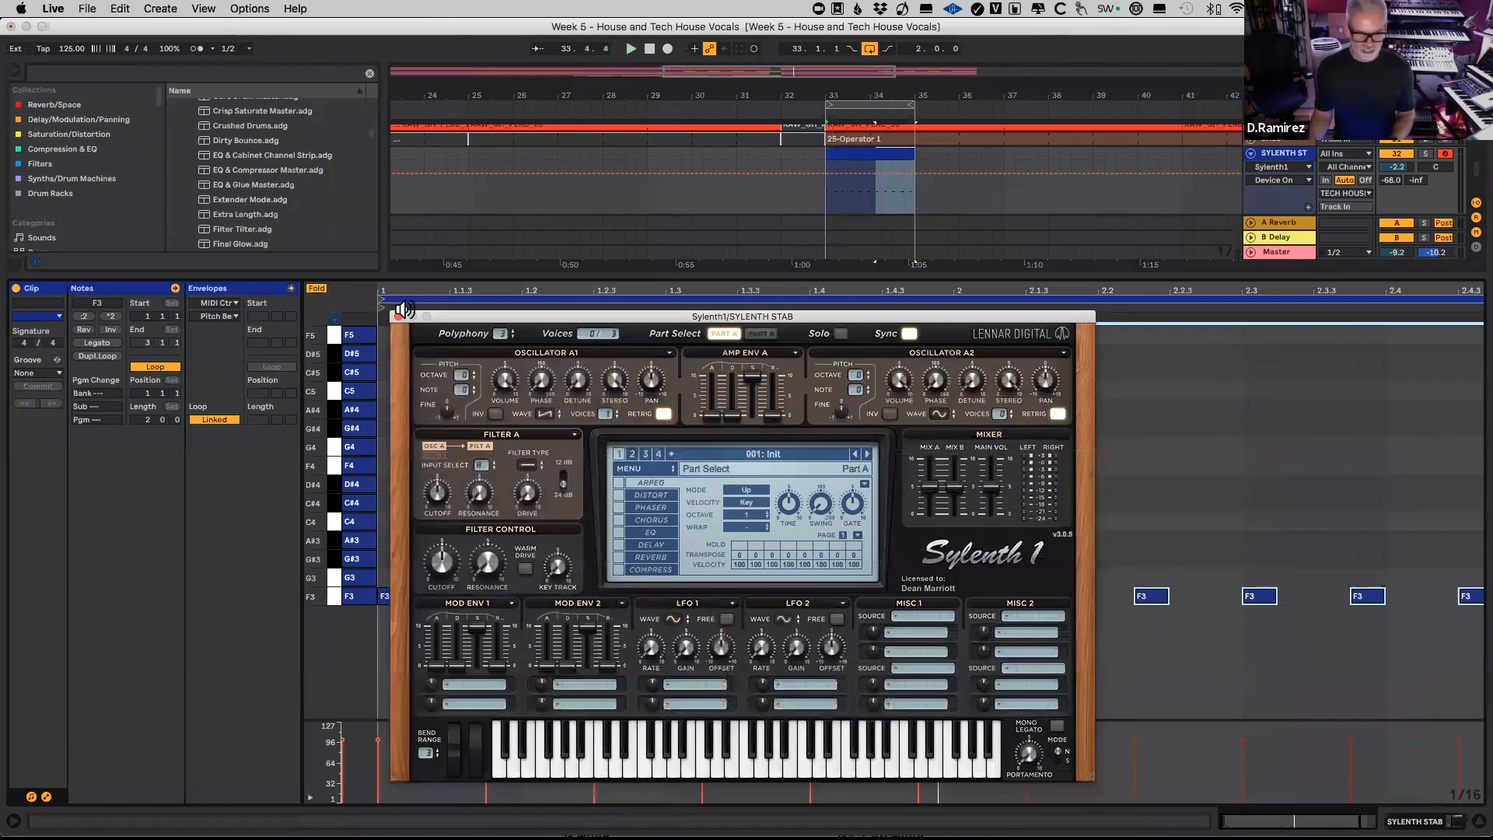
pyautogui.click(399, 316)
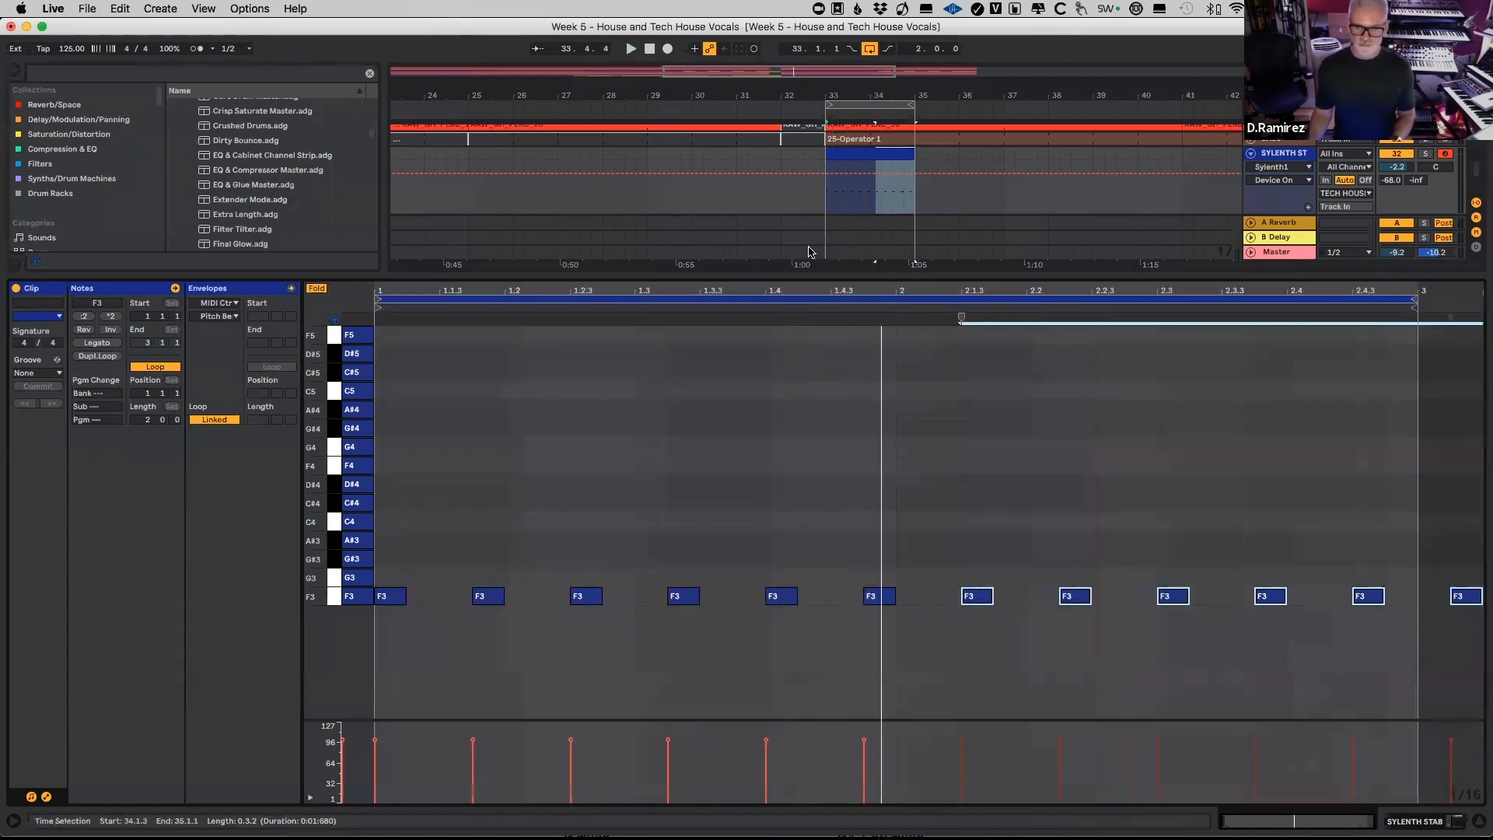
pyautogui.moveTo(1443, 535); pyautogui.dragTo(1478, 619)
pyautogui.press('Delete')
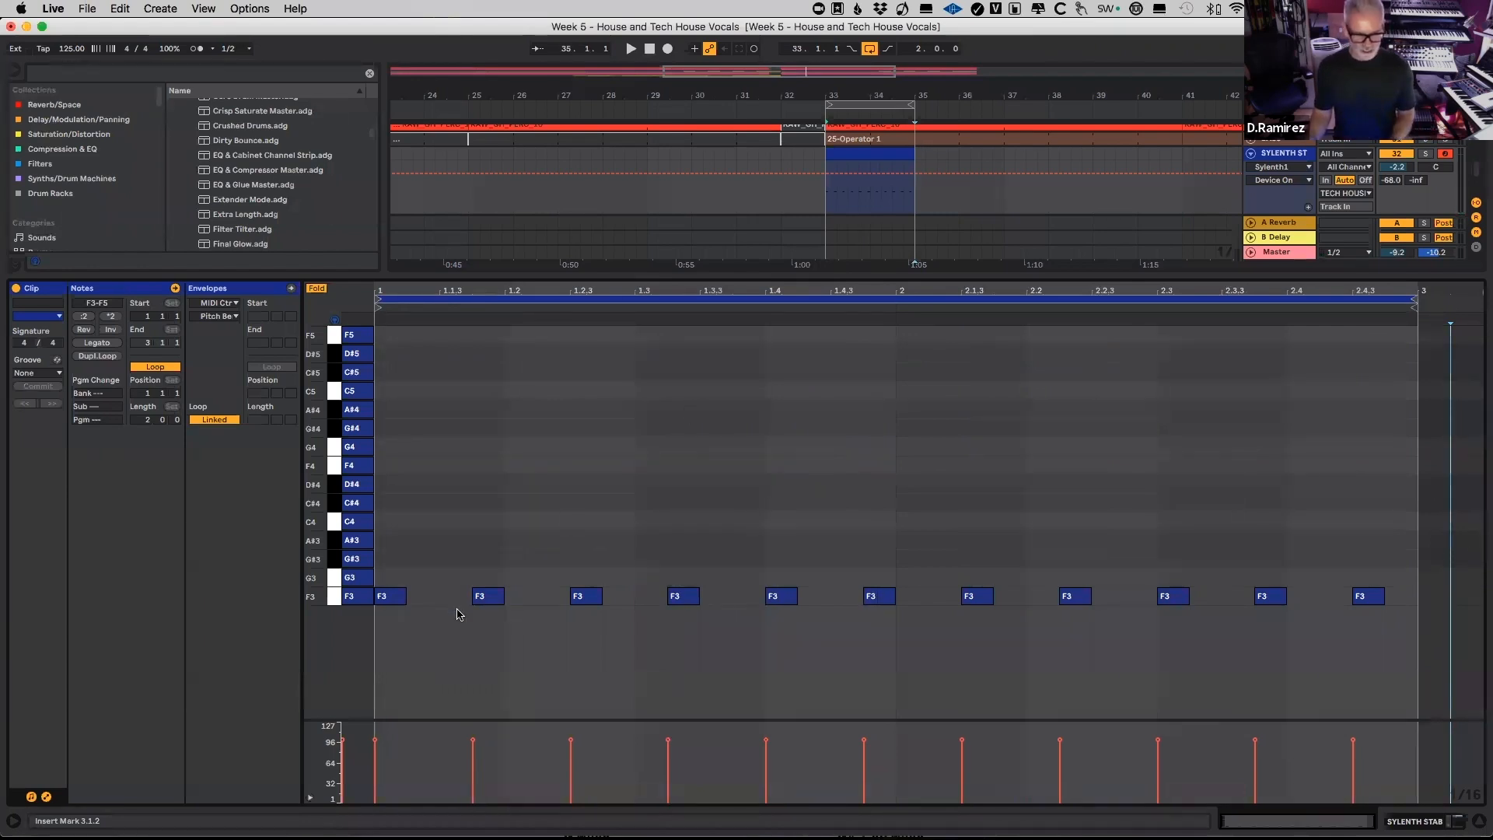
pyautogui.press('Left')
pyautogui.moveTo(972, 601)
pyautogui.mouseDown()
pyautogui.moveTo(394, 597)
pyautogui.moveTo(1454, 599)
pyautogui.mouseUp()
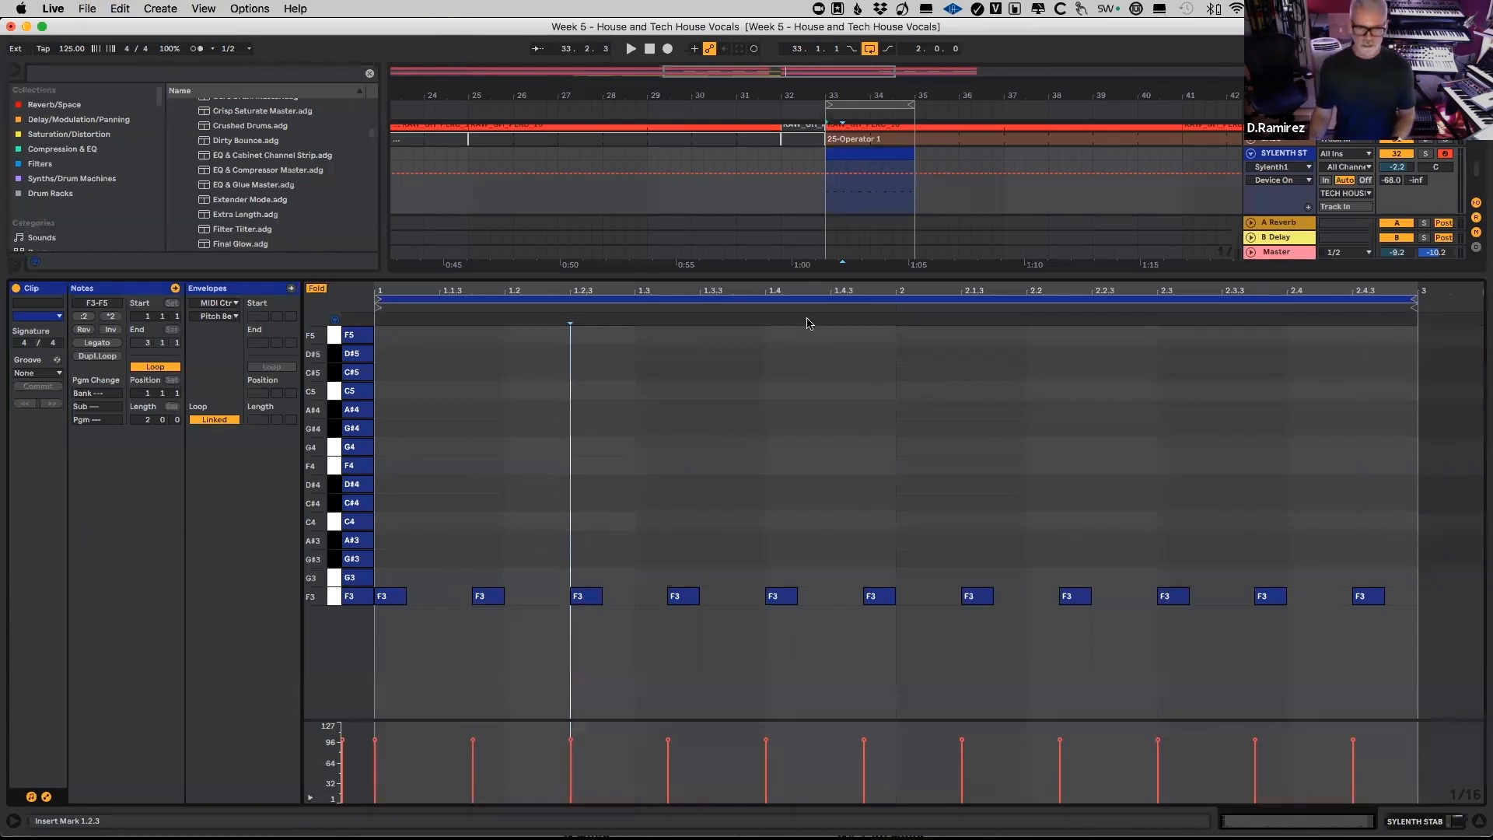
# Step: Loop only the clip's first bar, from 1.1.1 to 2.1.1, and play it
pyautogui.click(370, 356)
pyautogui.click(377, 372)
pyautogui.moveTo(385, 375); pyautogui.dragTo(894, 381)
pyautogui.press('super+l')
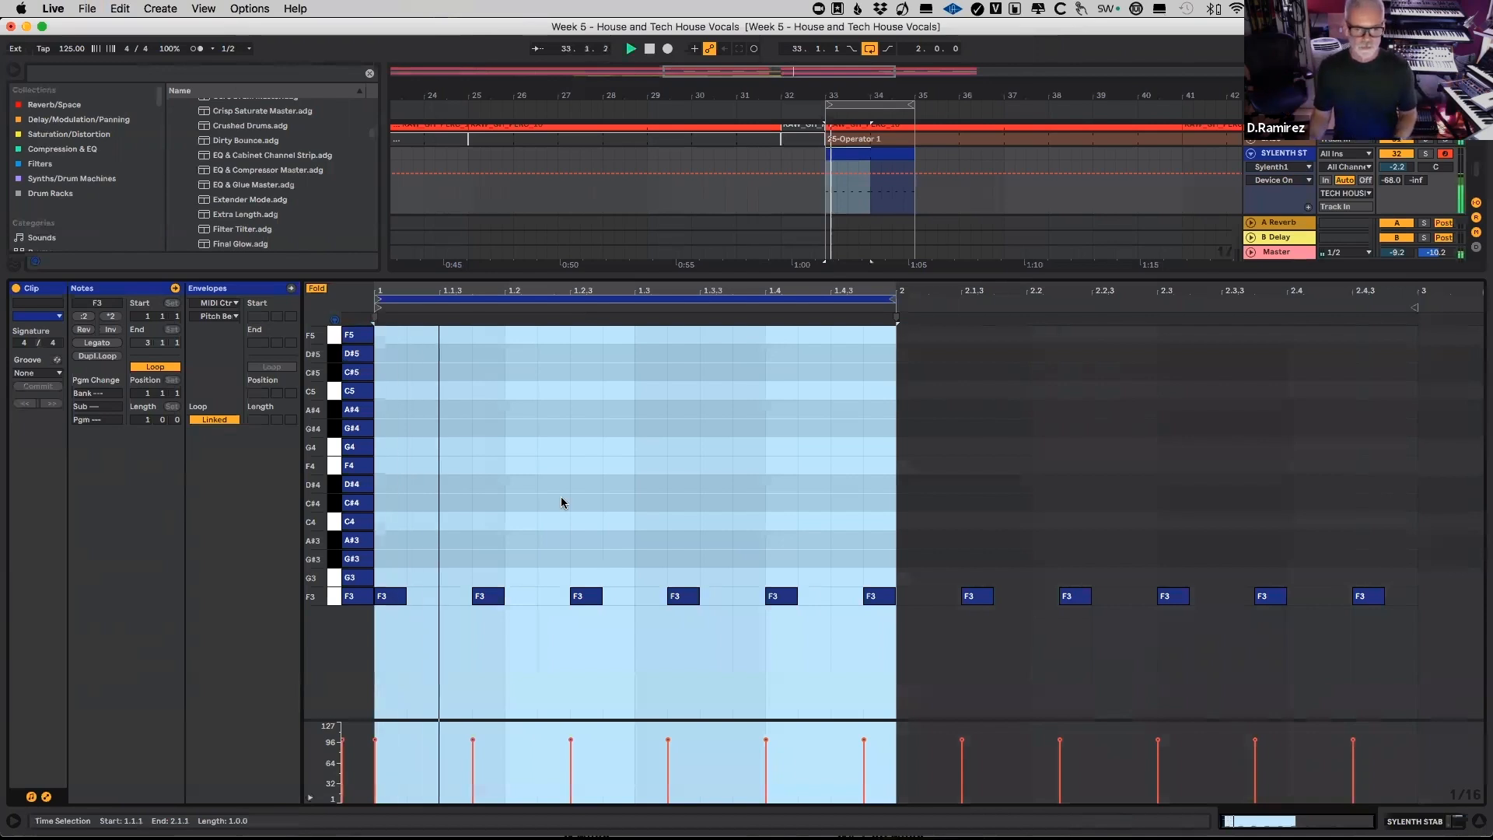
# Step: Delete every F3 note in both bars except the one at 1.1.1
pyautogui.click(597, 553)
pyautogui.moveTo(462, 556); pyautogui.dragTo(906, 657)
pyautogui.press('Delete')
pyautogui.moveTo(924, 558); pyautogui.dragTo(1445, 656)
pyautogui.press('Delete')
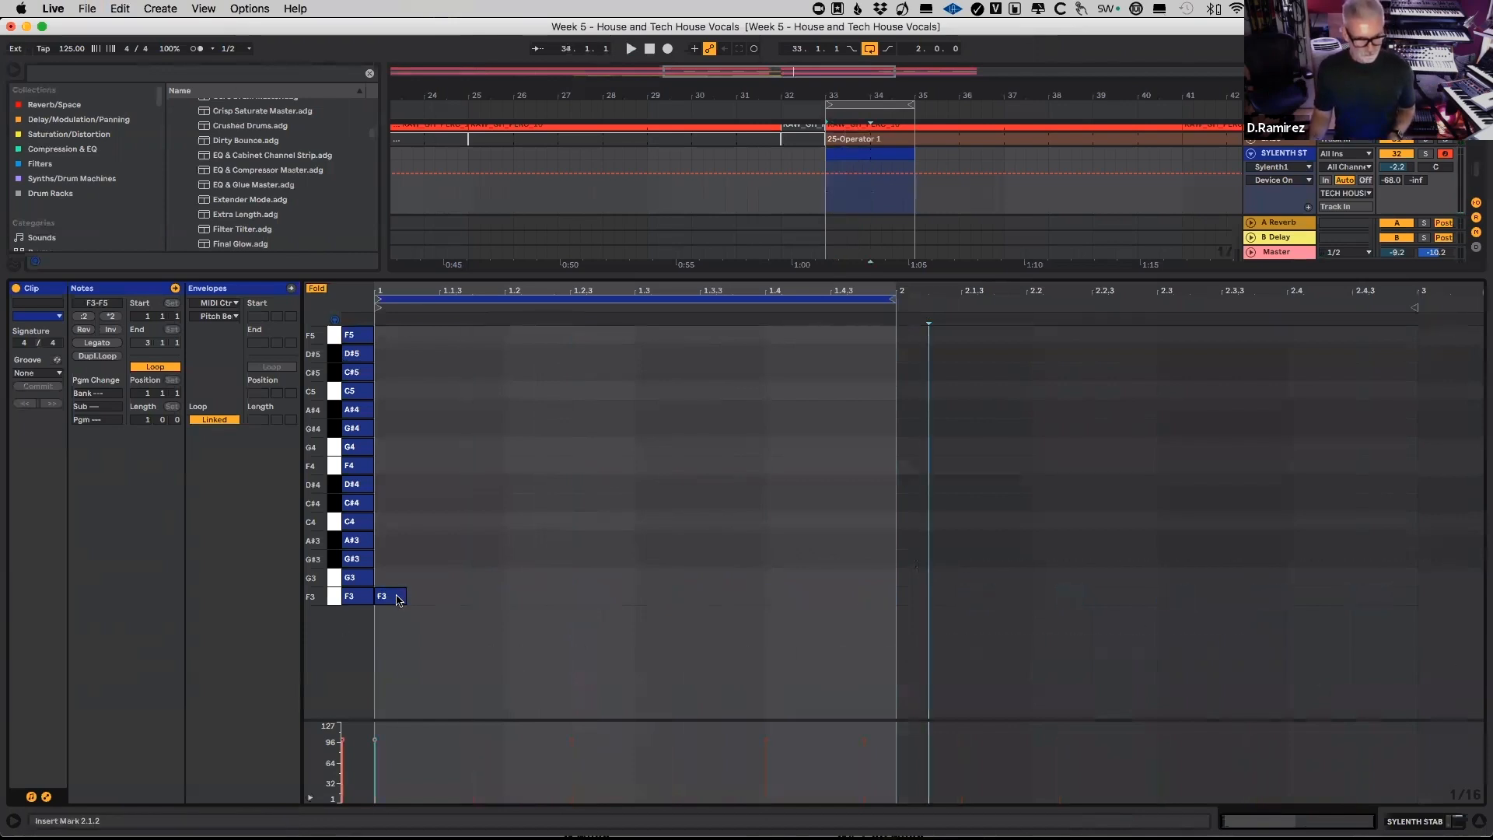
# Step: Copy the F3 note to 1.2.1 and 1.2.4, playing the loop to check the rhythm
pyautogui.moveTo(394, 598); pyautogui.dragTo(527, 611)
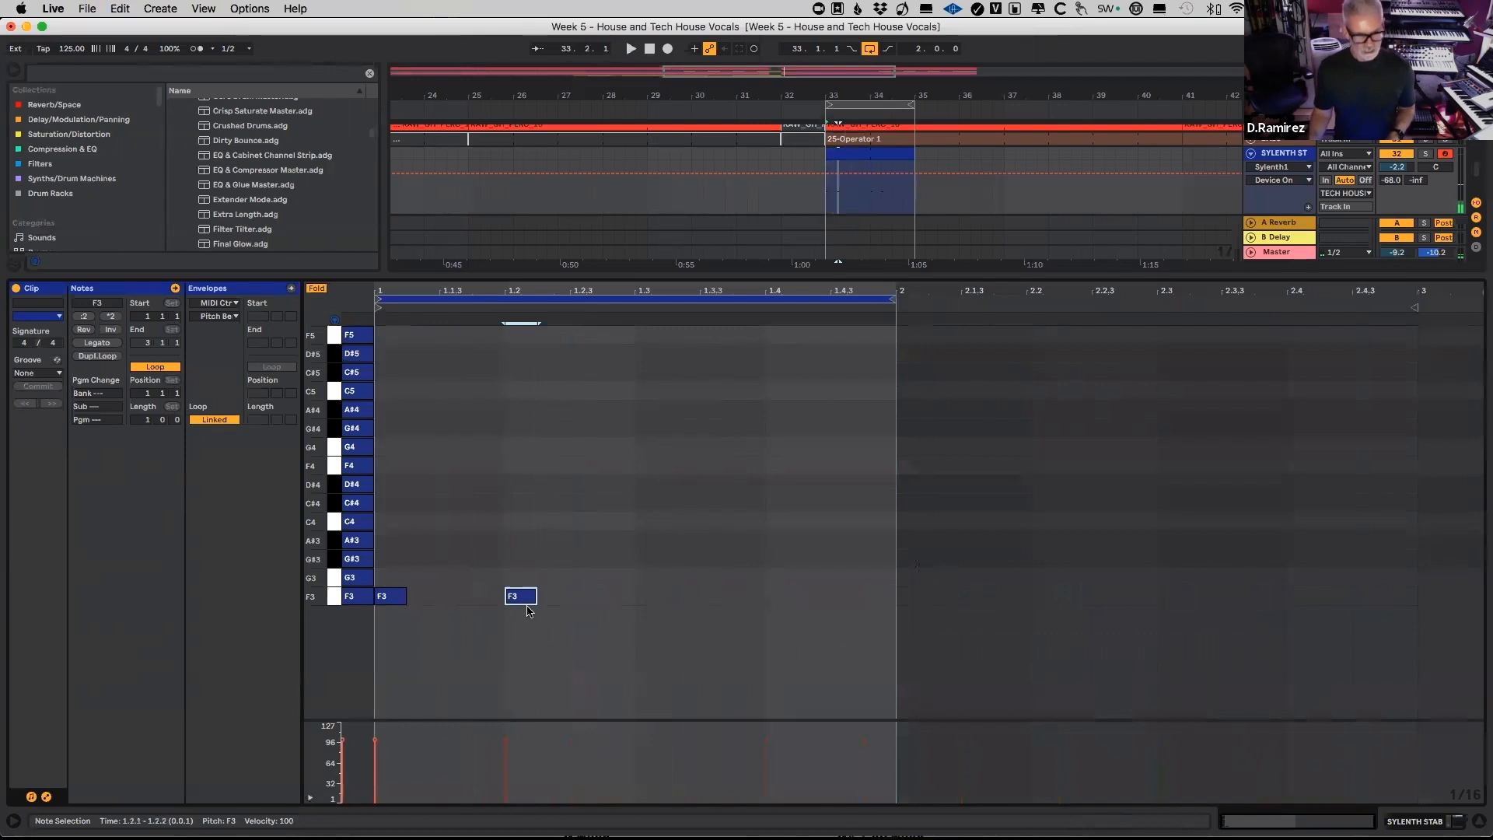
pyautogui.press('space')
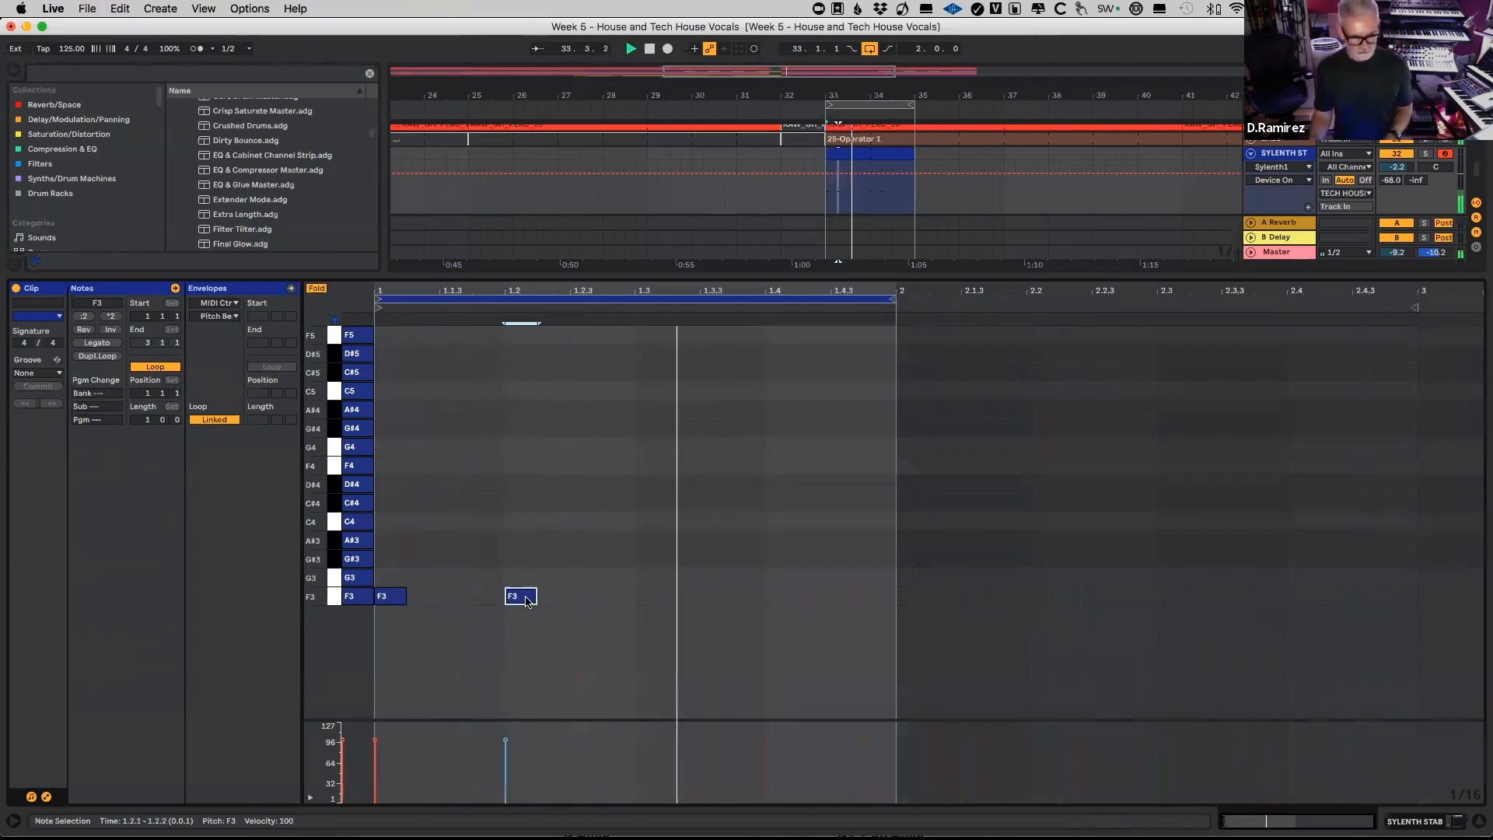
pyautogui.moveTo(525, 601); pyautogui.dragTo(619, 606)
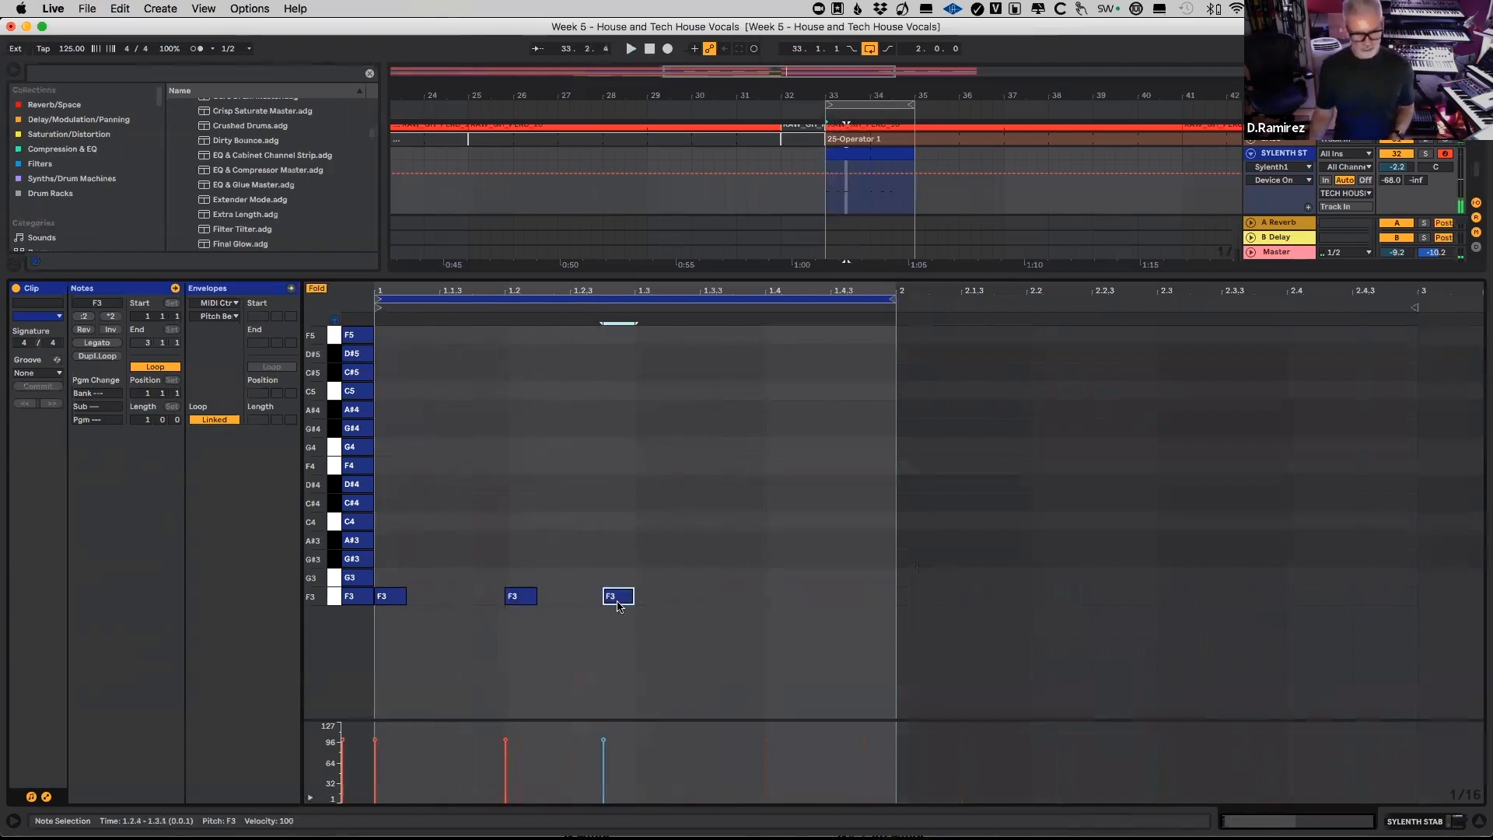
pyautogui.click(535, 595)
pyautogui.click(617, 606)
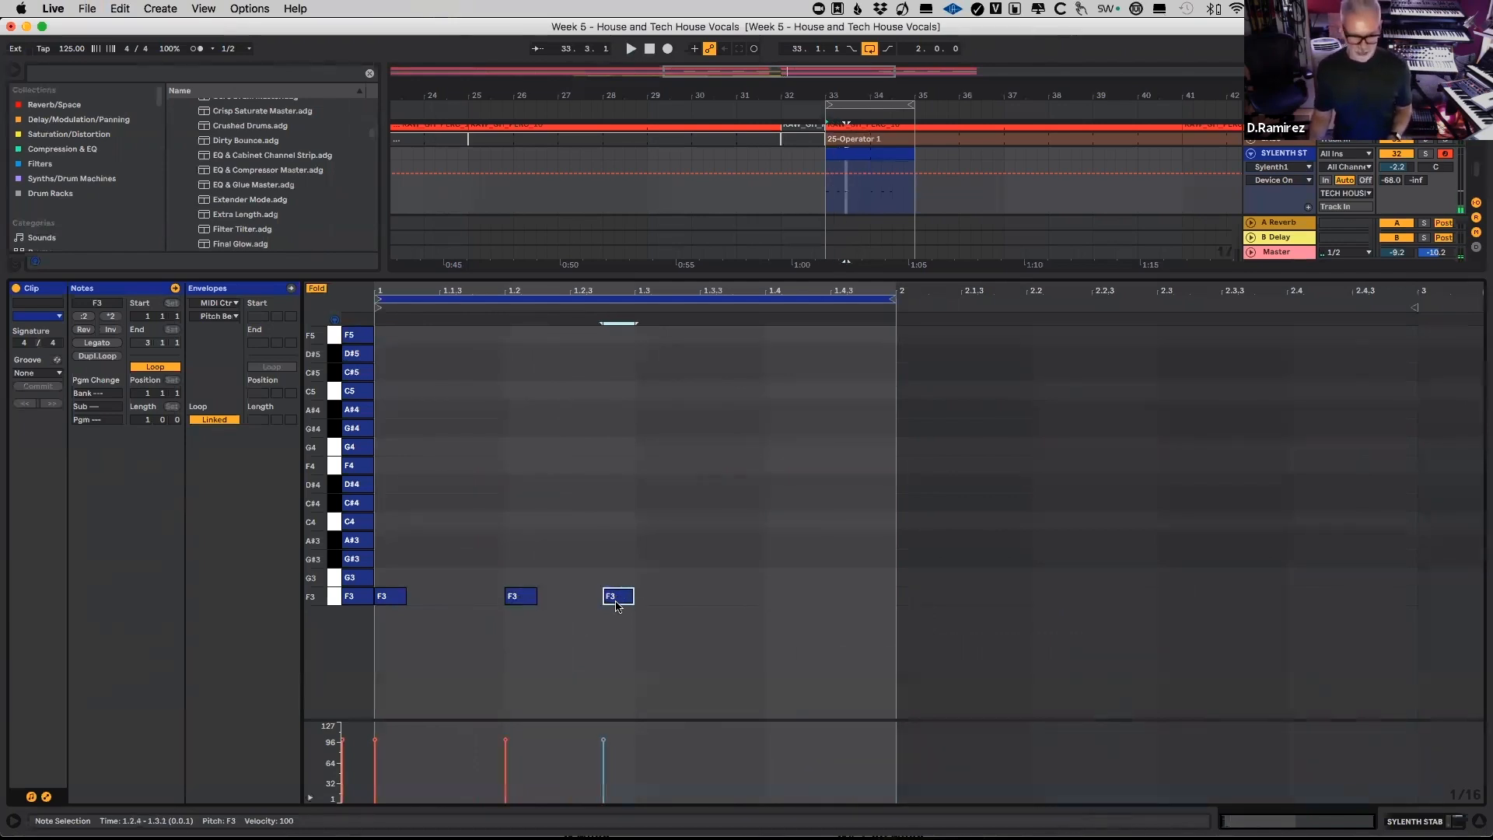
# Step: Copy the last F3 note onward, position the copy at 1.3.4, and play the loop
pyautogui.moveTo(619, 602); pyautogui.dragTo(716, 602)
pyautogui.press('space')
pyautogui.moveTo(716, 603); pyautogui.dragTo(758, 603)
pyautogui.press('space')
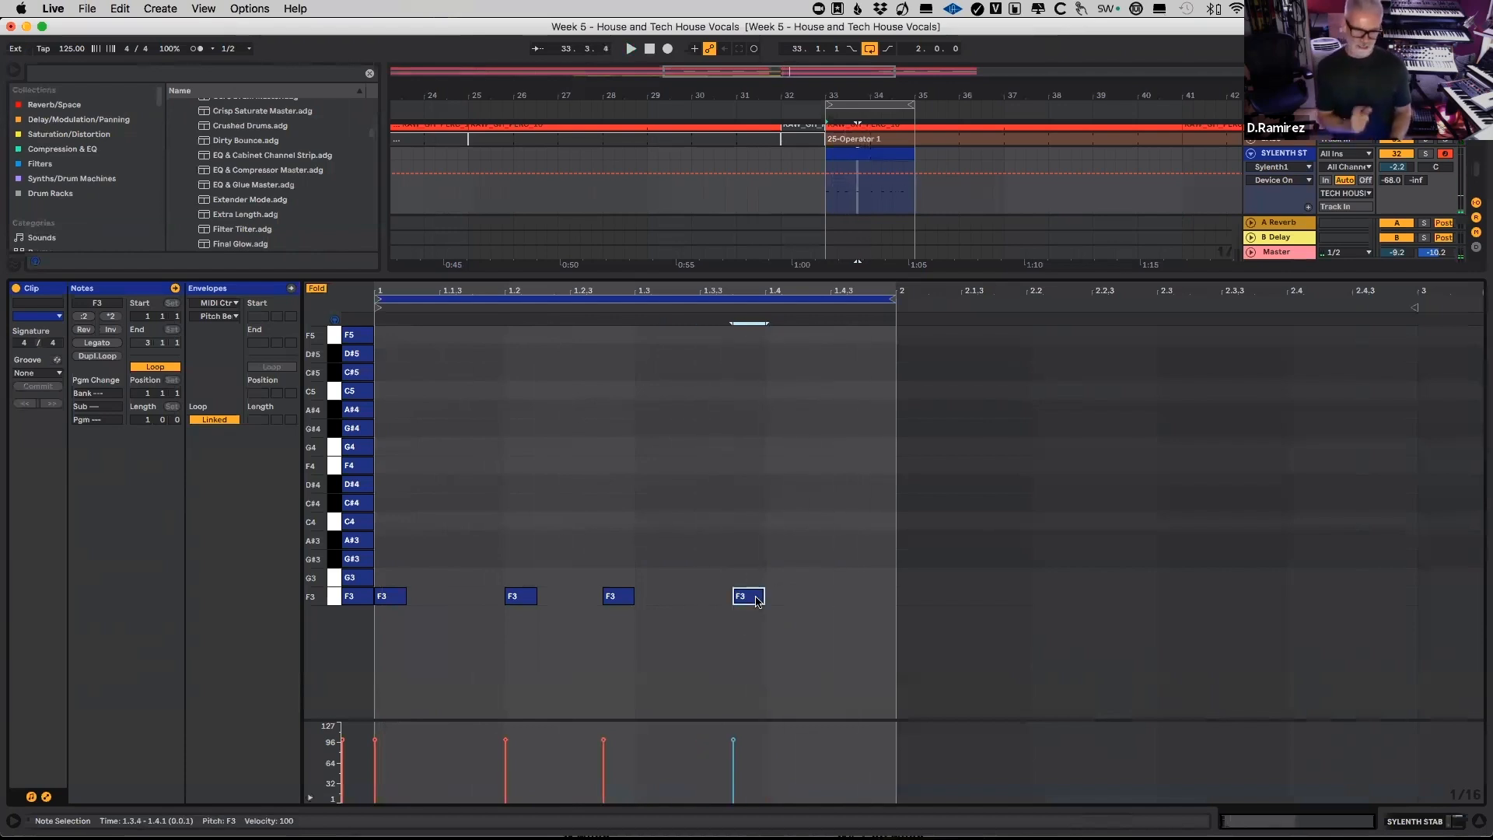
pyautogui.press('space')
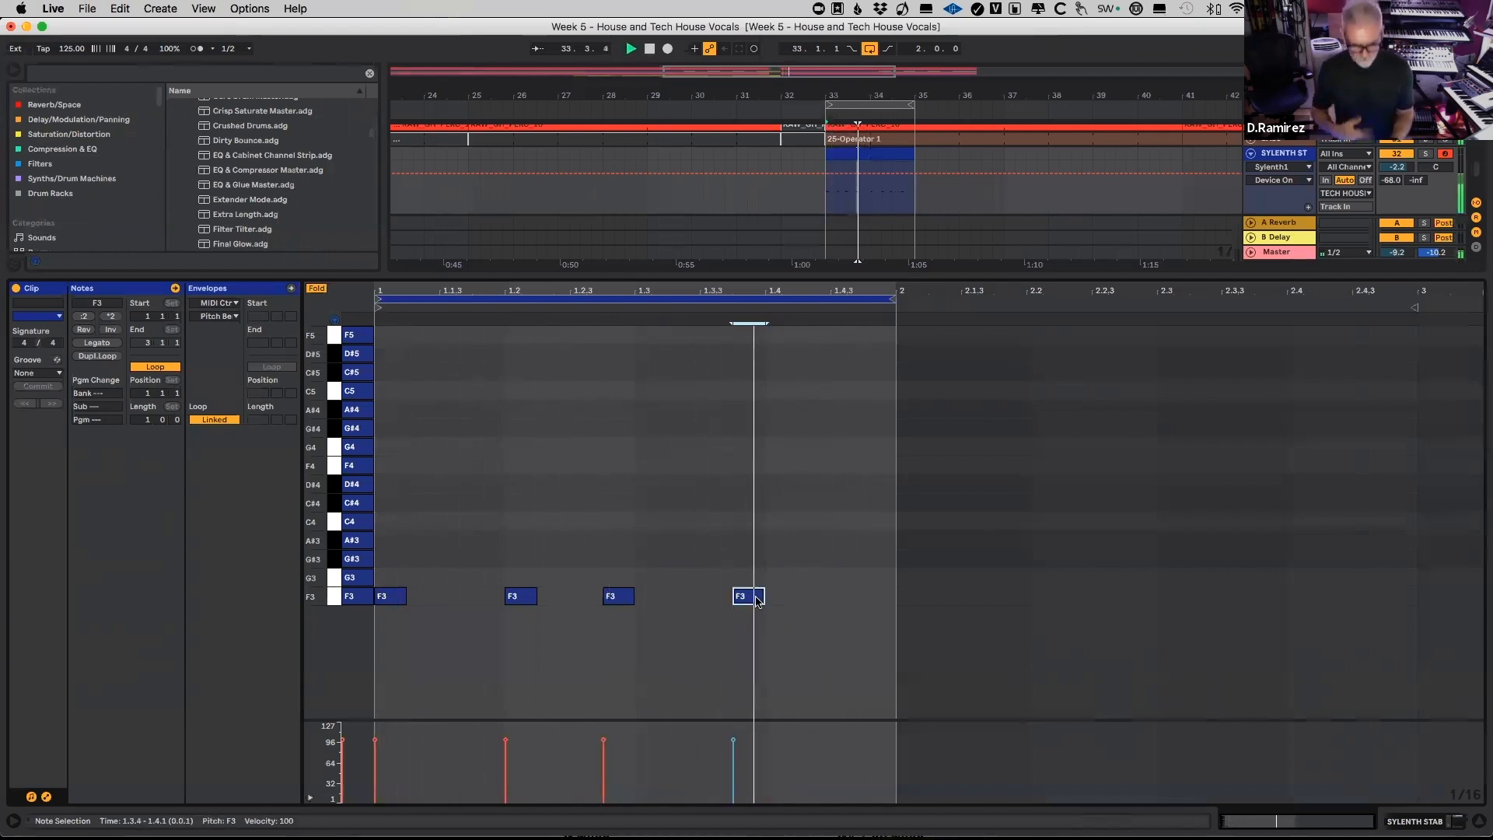
# Step: Shift the last F3 note later in the clip's first bar and stop the loop
pyautogui.moveTo(774, 598); pyautogui.dragTo(825, 599)
pyautogui.press('space')
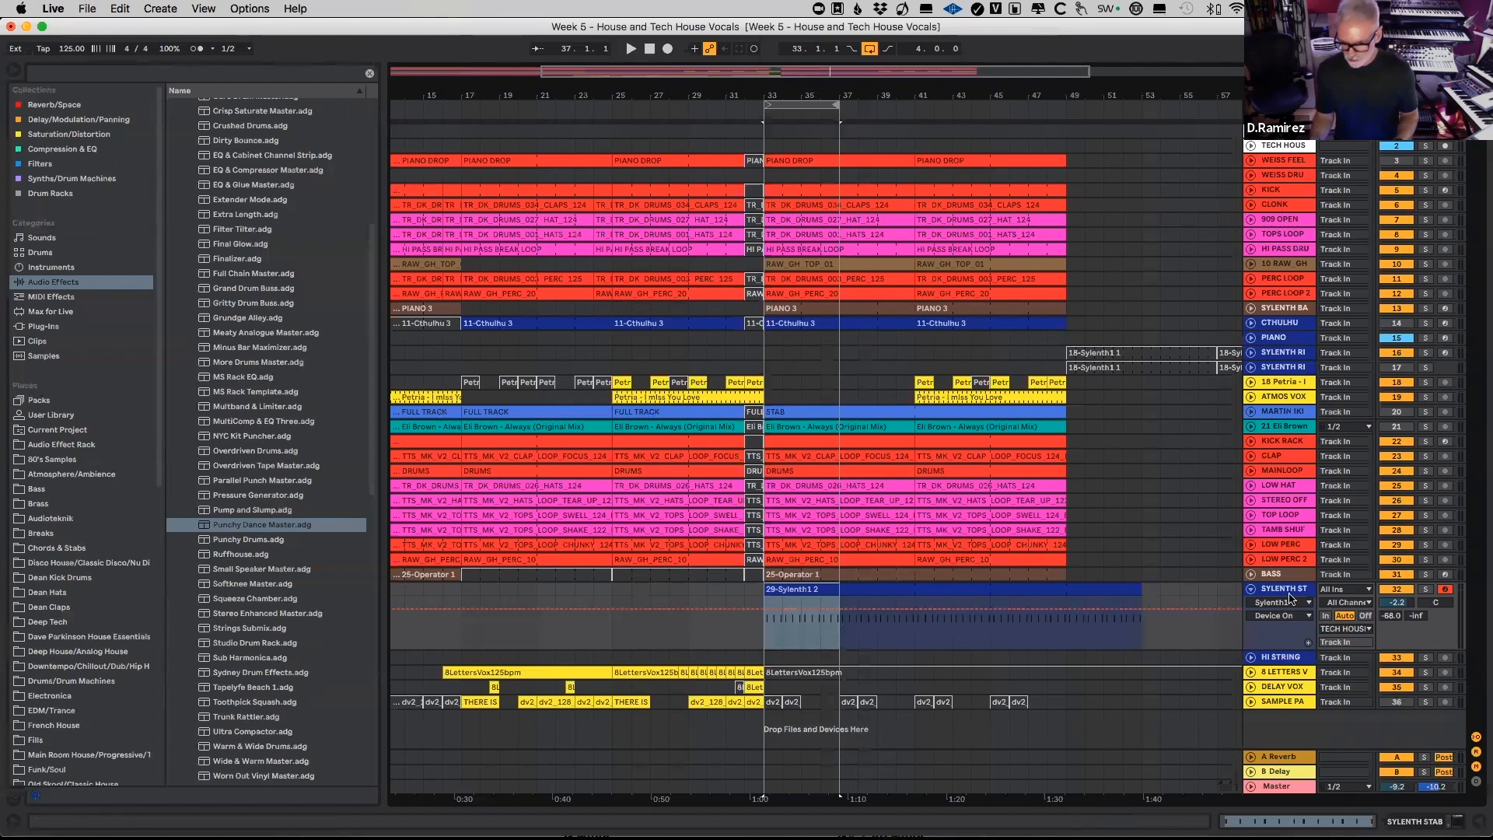
# Step: Show the SYLENTH STAB track's devices and open the Sylenth1 editor window, placing it clear of the device view
pyautogui.click(1285, 589)
pyautogui.doubleClick(1284, 589)
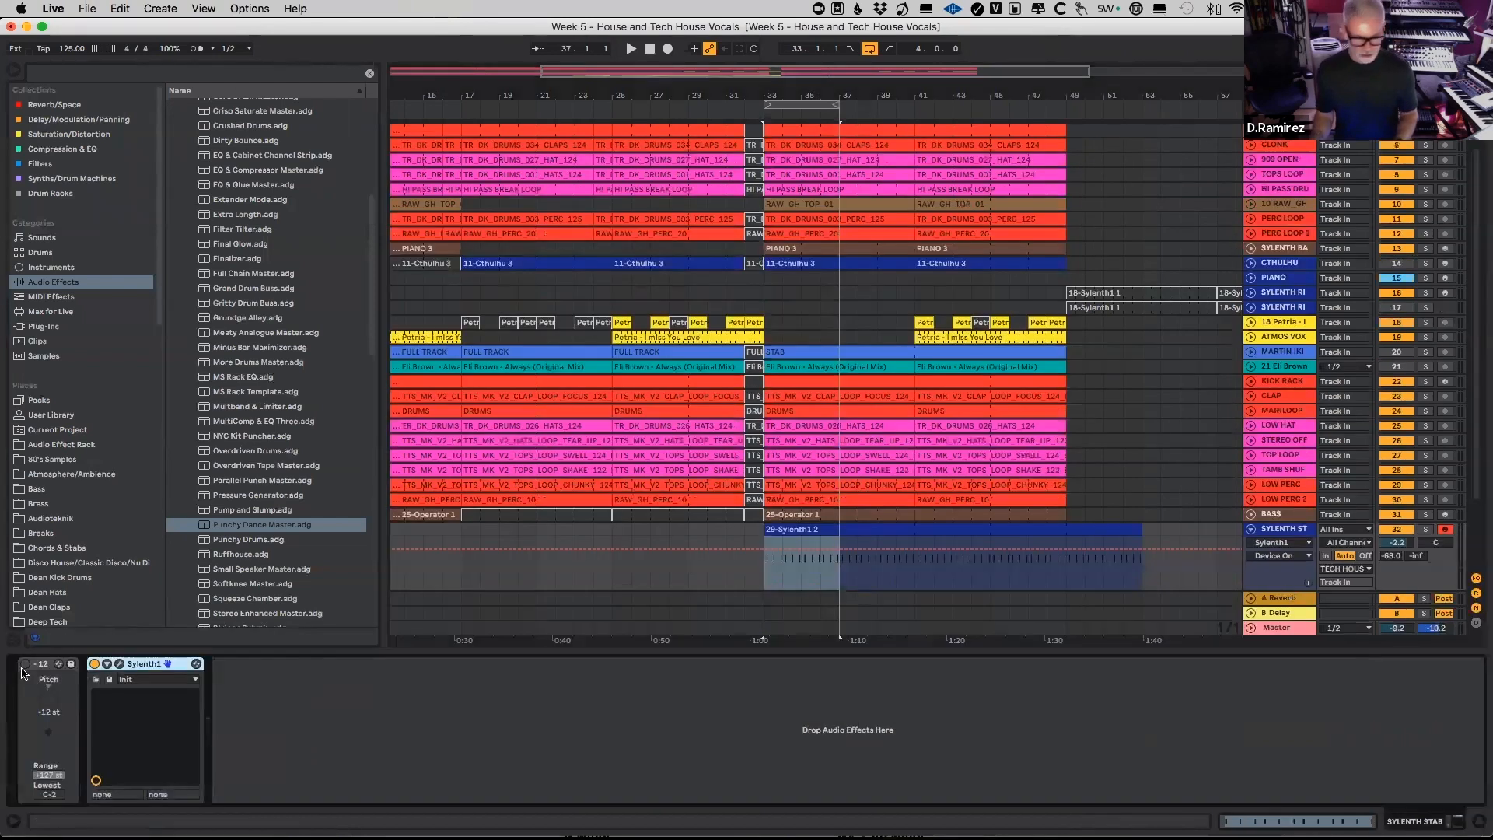
pyautogui.click(120, 665)
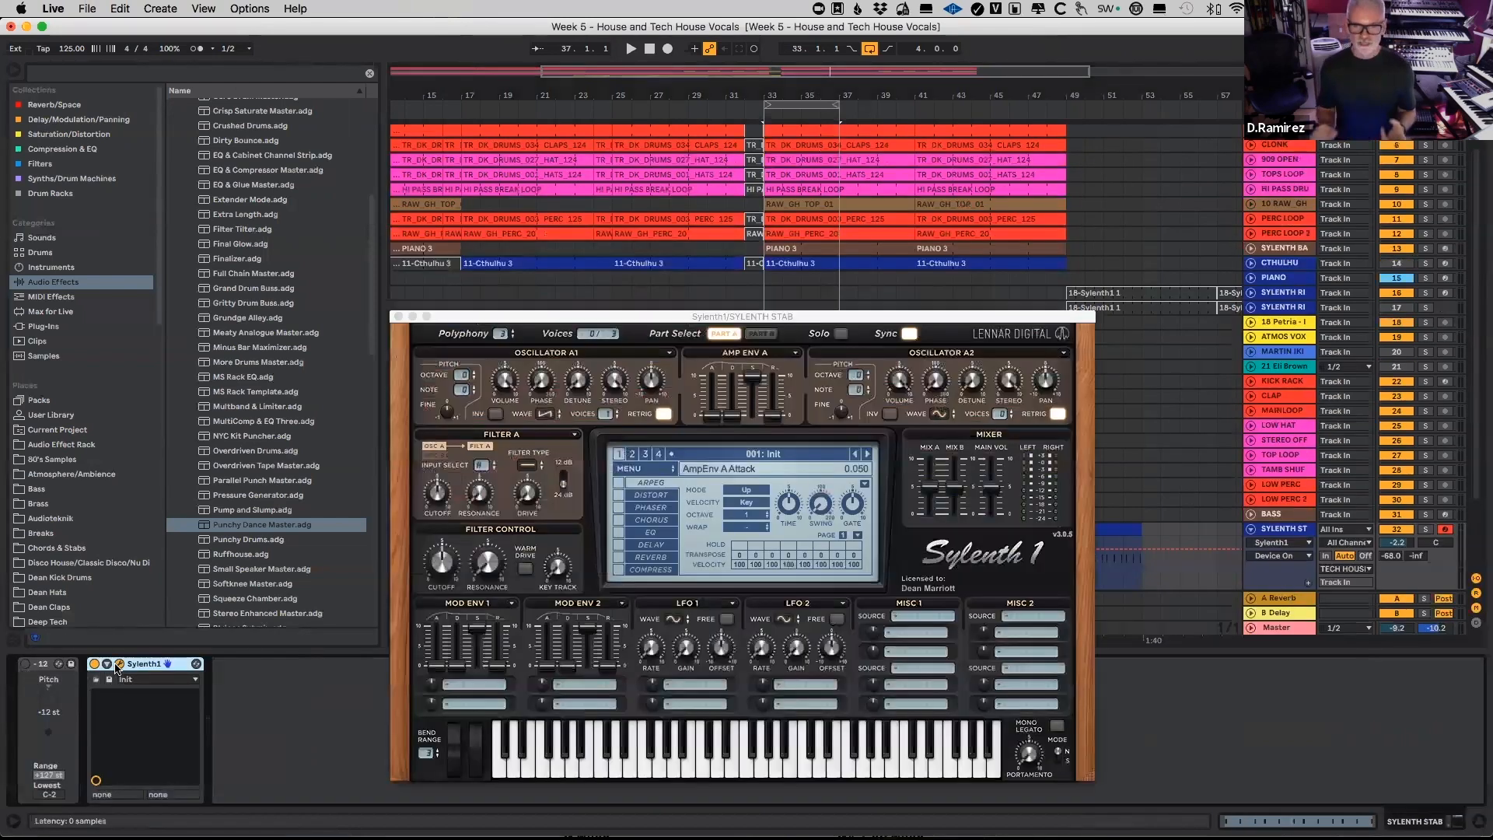
pyautogui.moveTo(745, 316); pyautogui.dragTo(803, 178)
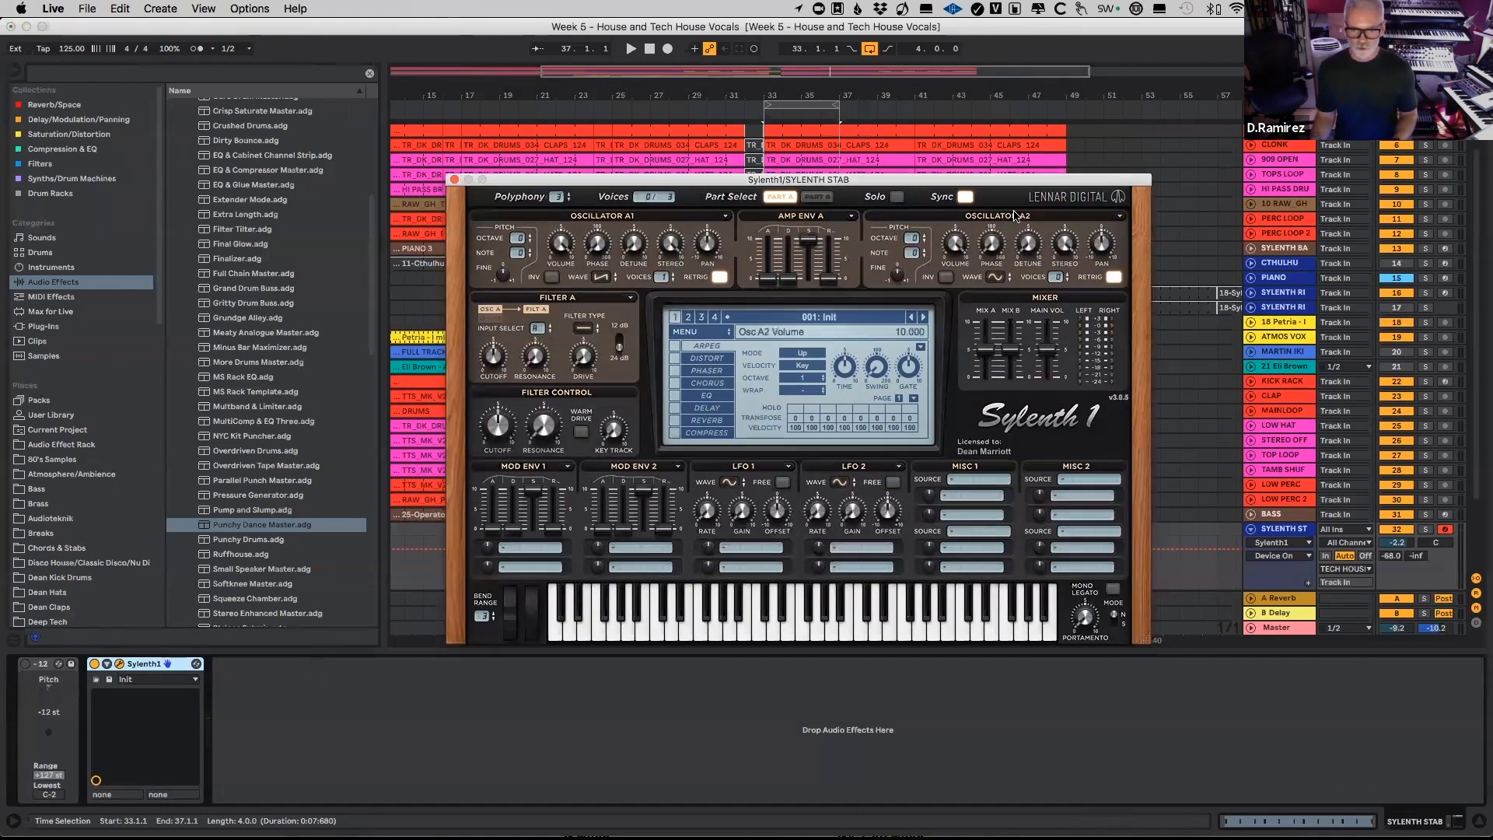
# Step: Compare the oscillator layouts of Part A and Part B in Sylenth1, ending on Part A
pyautogui.click(817, 198)
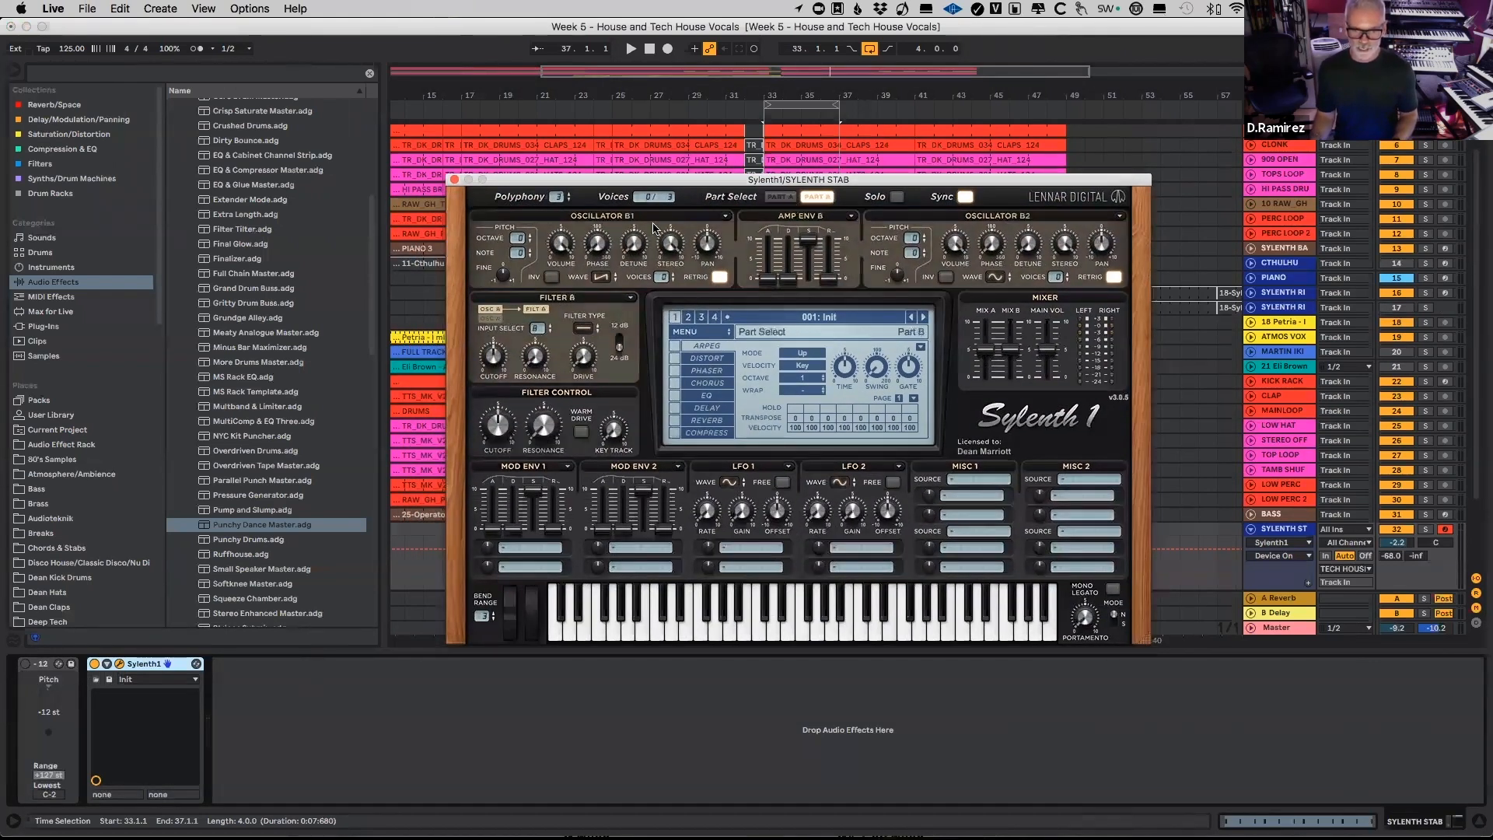
pyautogui.click(779, 197)
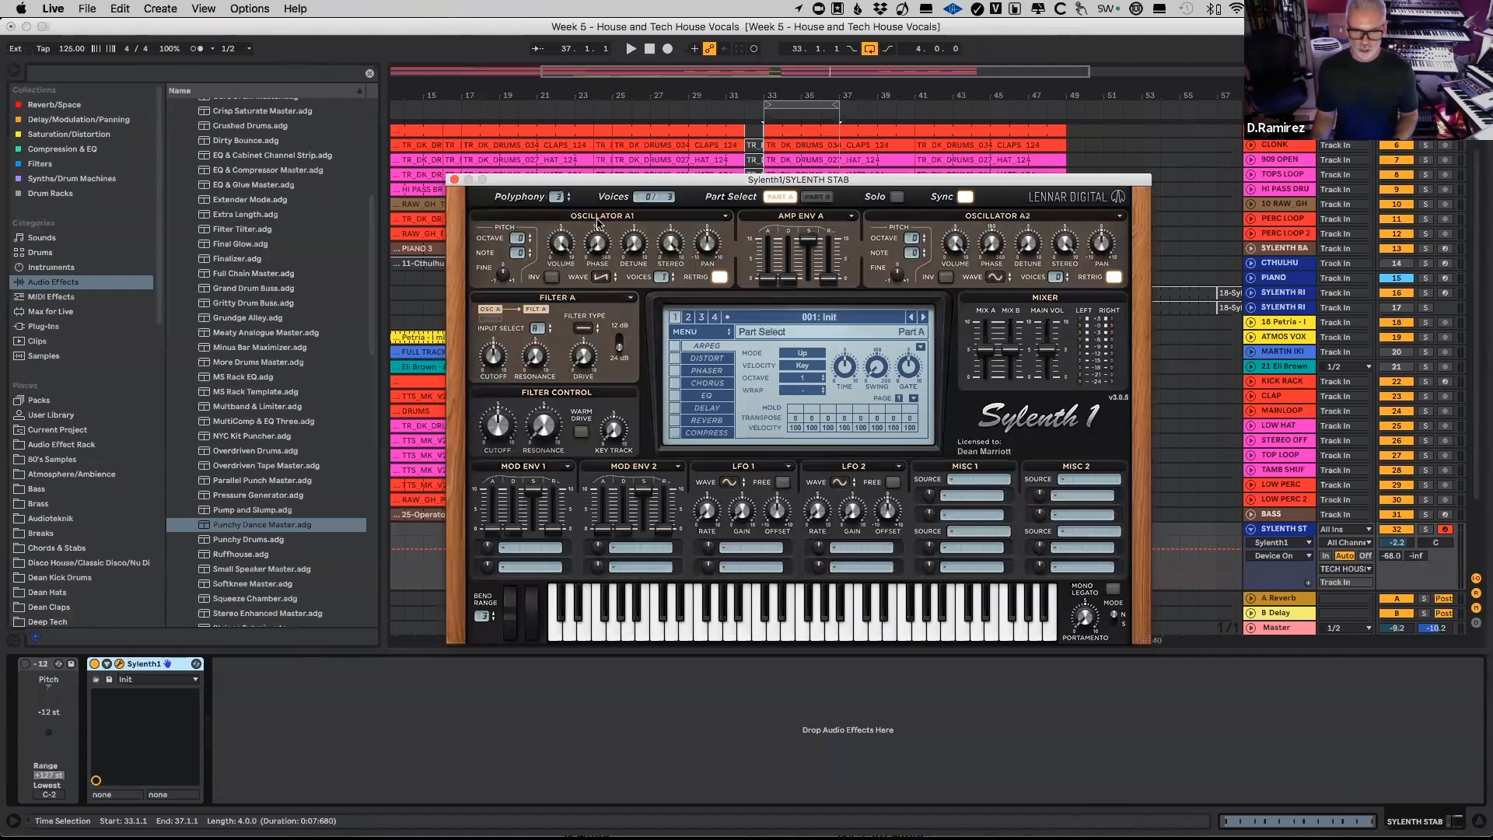
pyautogui.click(817, 198)
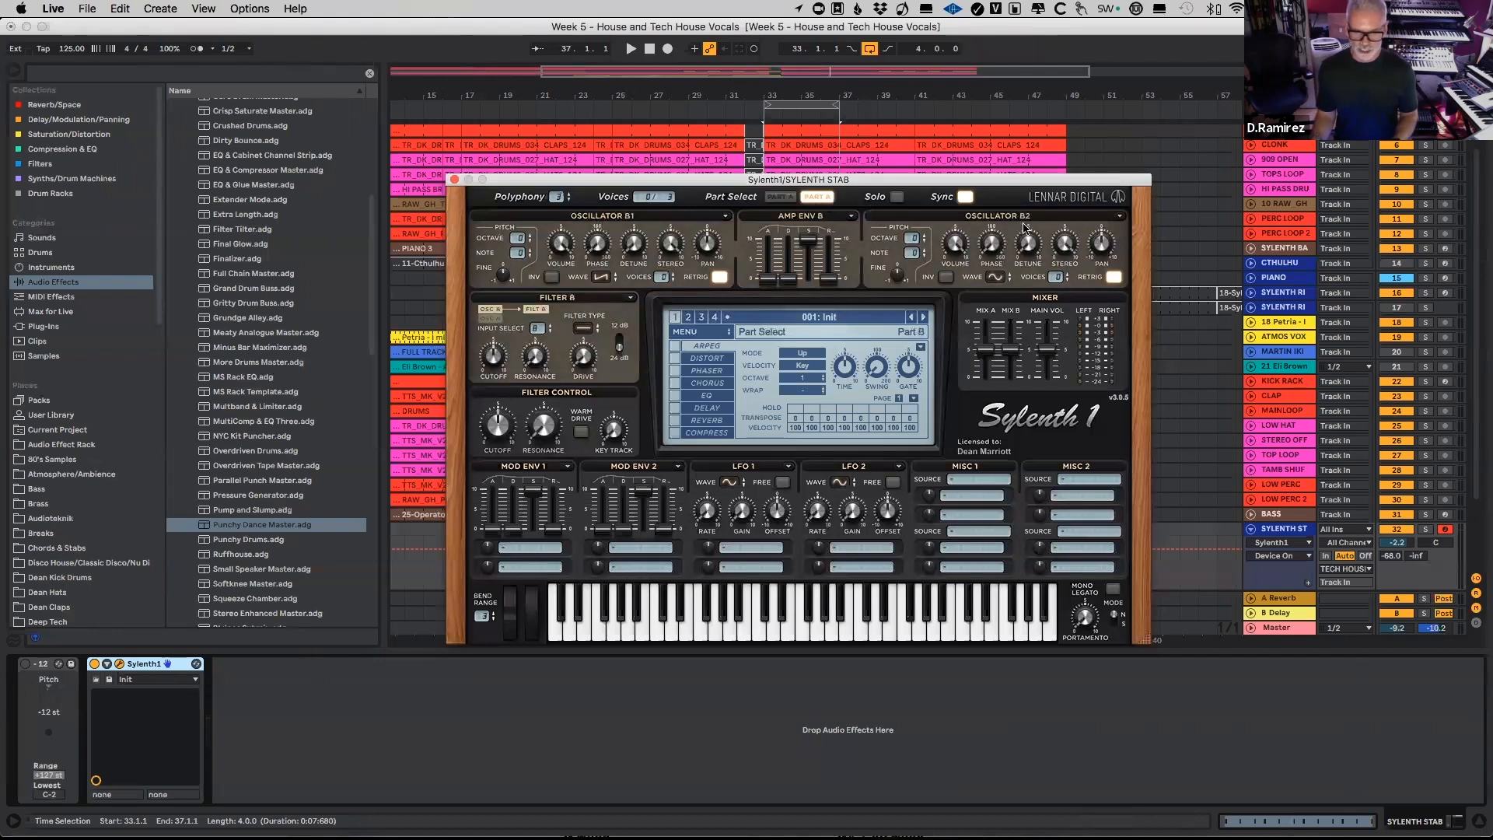
pyautogui.click(779, 197)
pyautogui.click(818, 197)
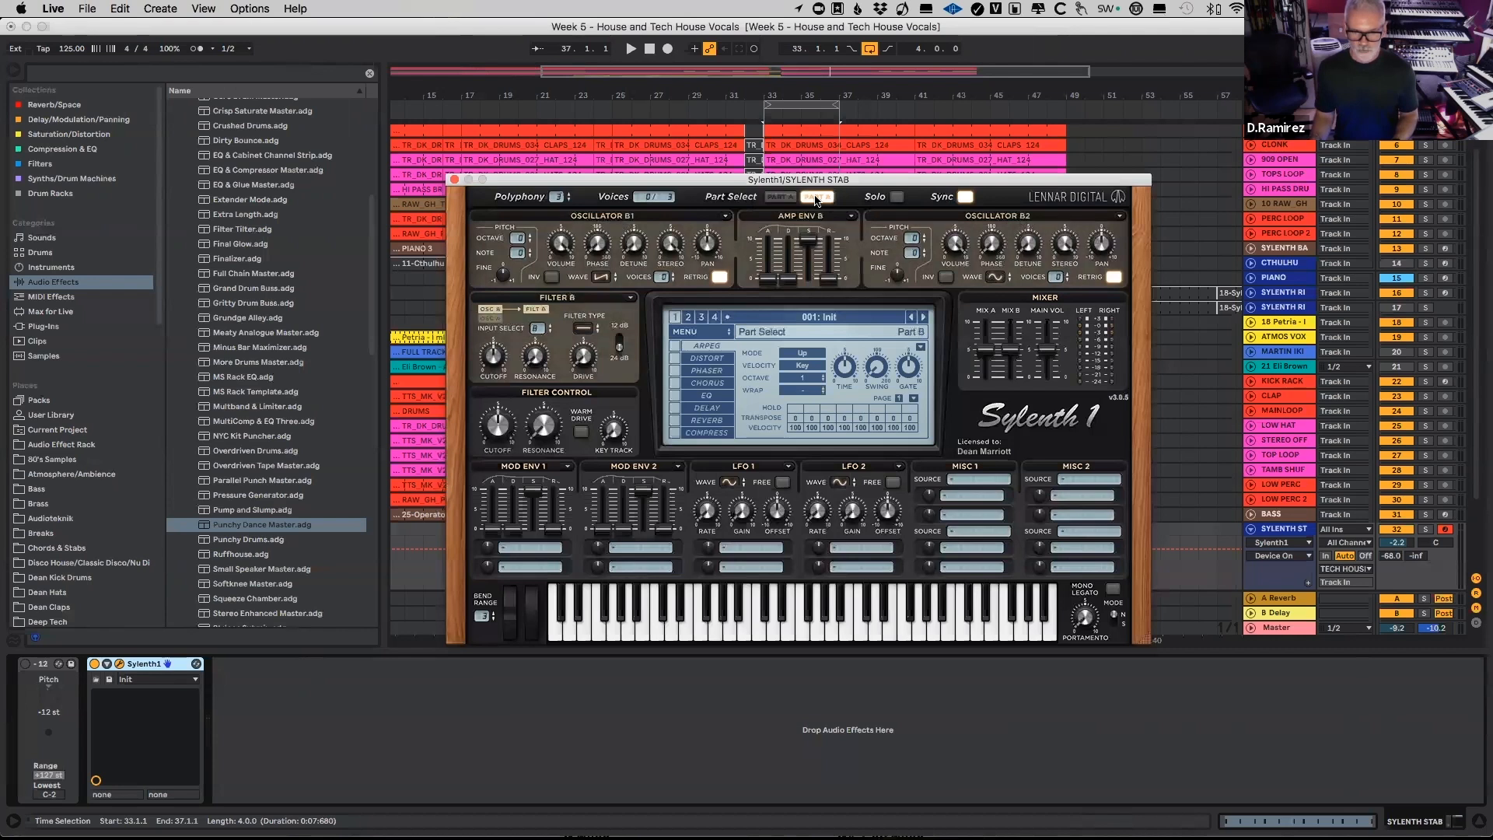
pyautogui.click(779, 200)
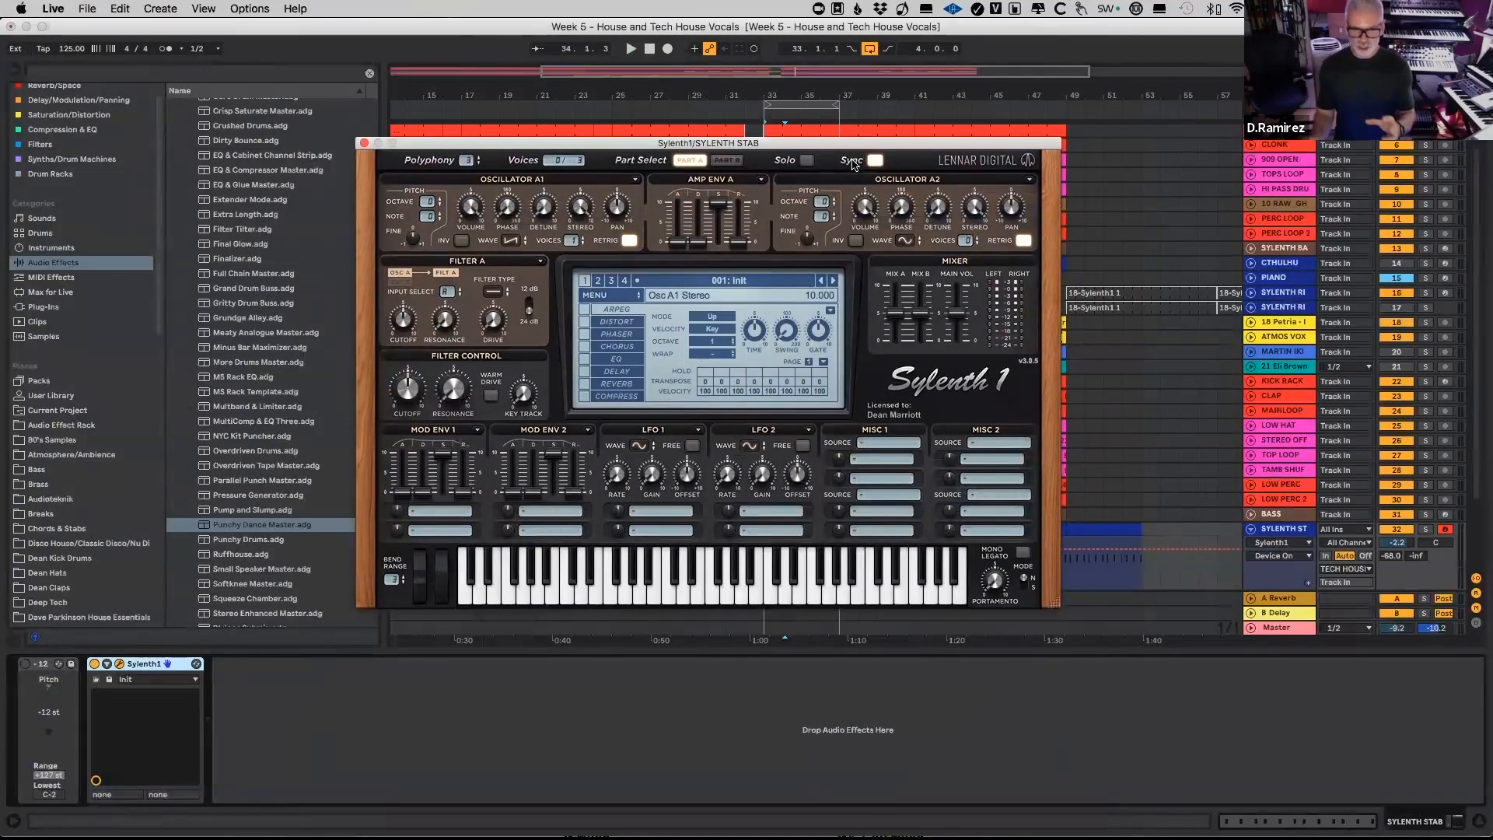
# Step: Set the voice counts of oscillators A1 and A2 and change A2's waveform to Saw
pyautogui.moveTo(843, 169); pyautogui.dragTo(844, 166)
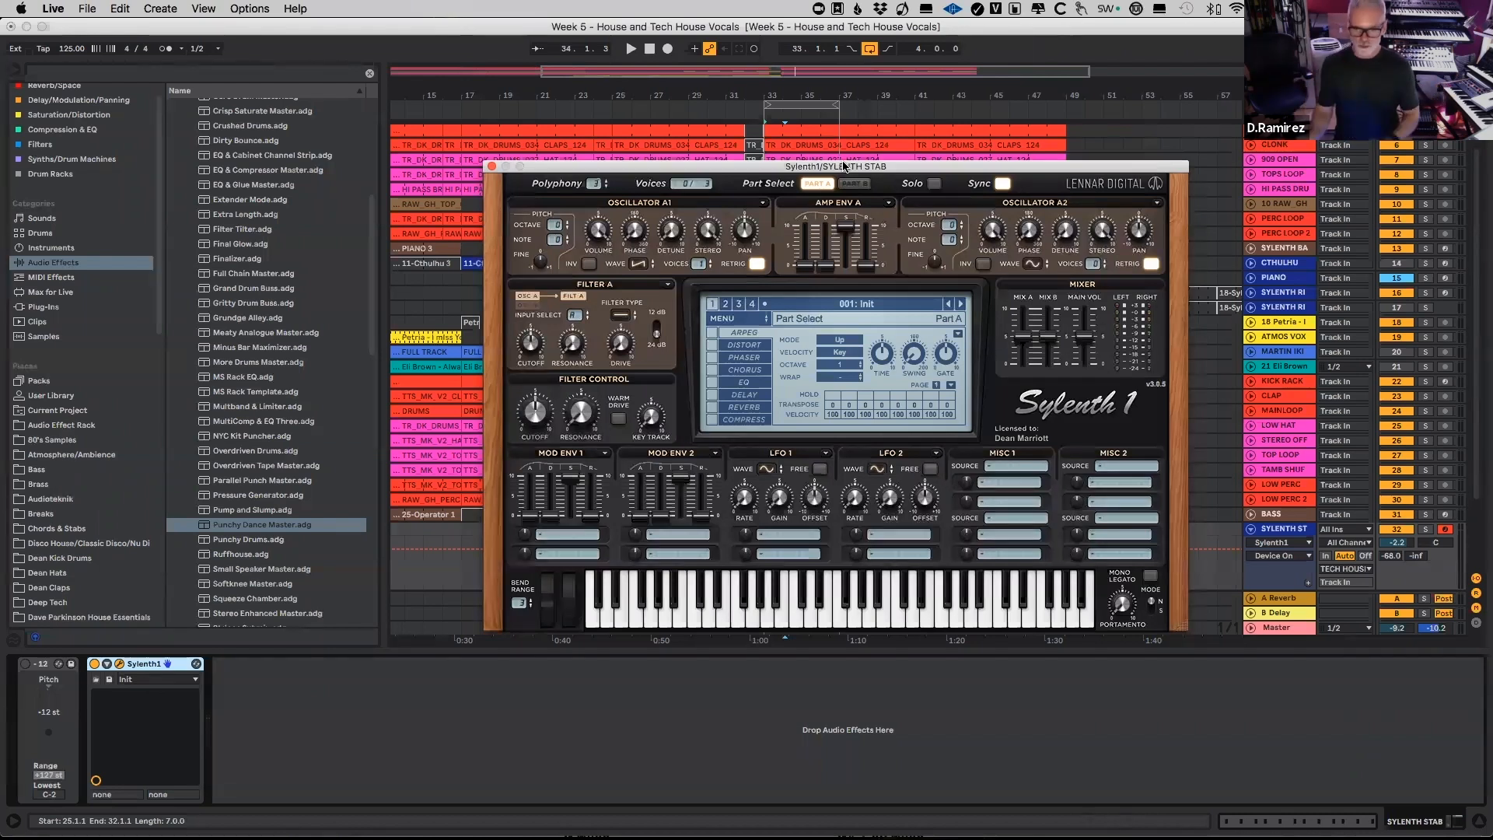
pyautogui.moveTo(840, 170); pyautogui.dragTo(831, 129)
pyautogui.press('space')
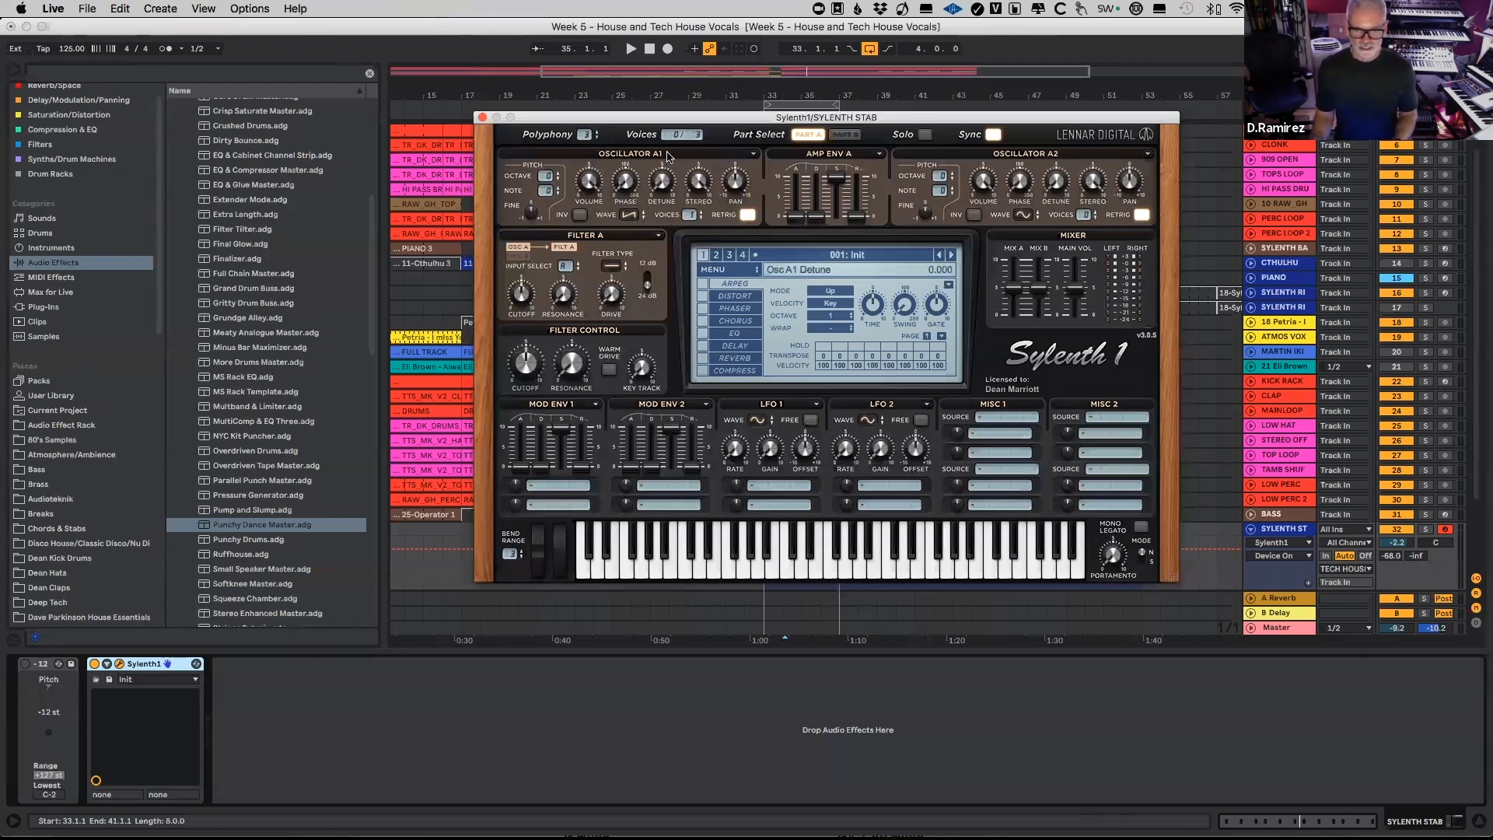
pyautogui.click(692, 216)
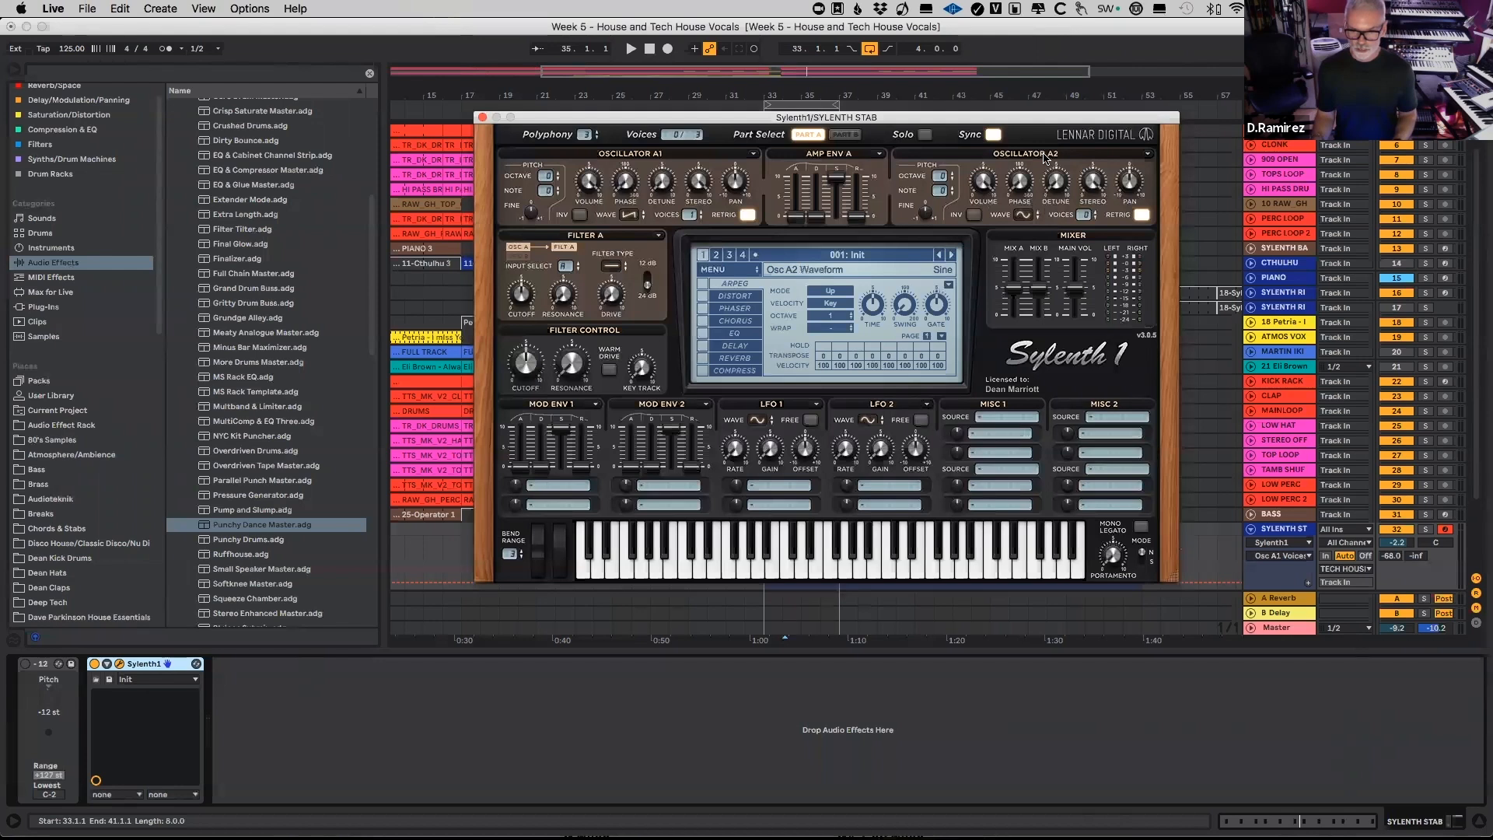
pyautogui.click(1086, 215)
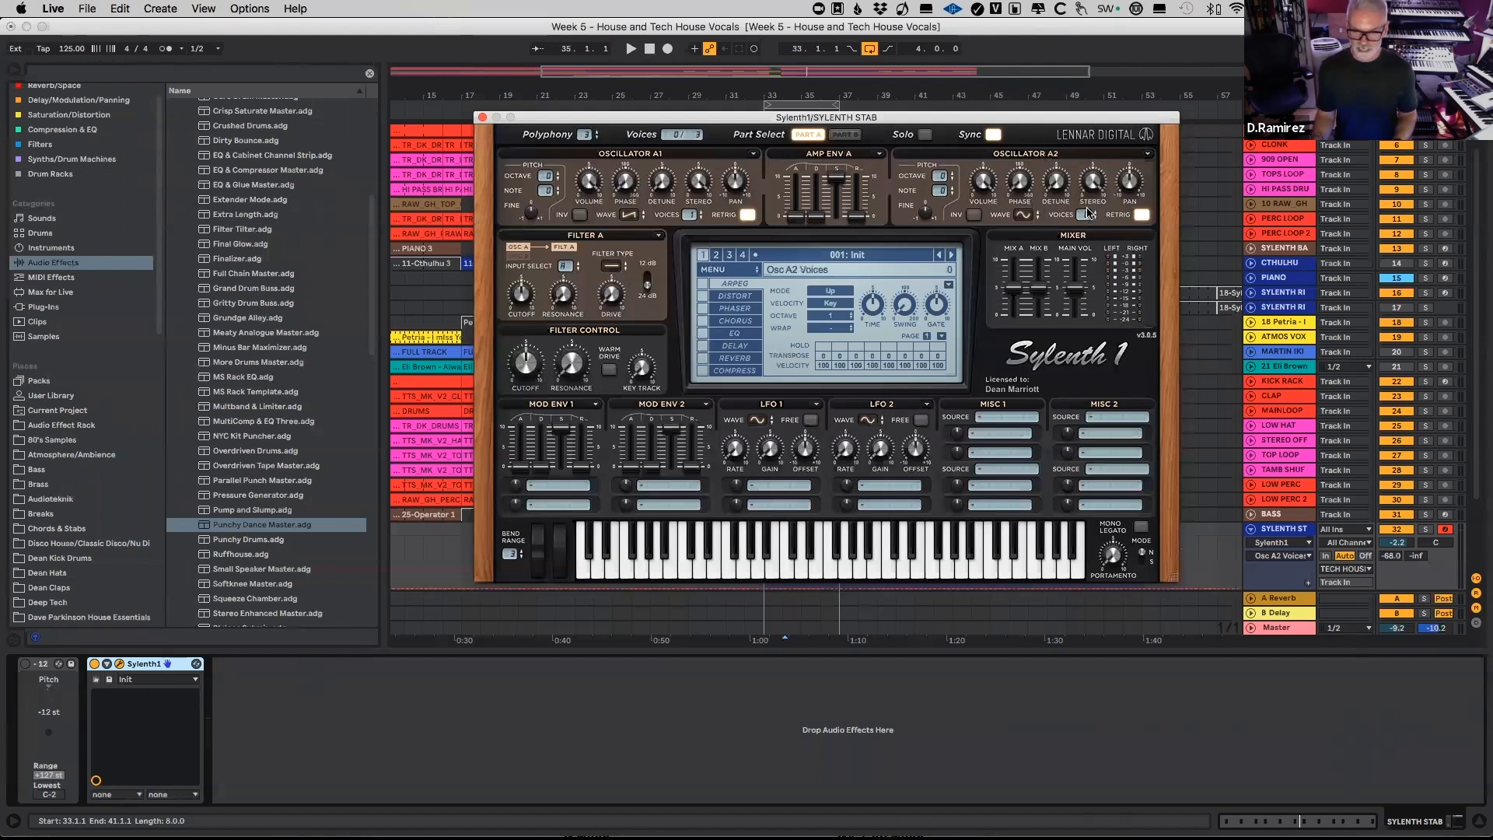
pyautogui.click(1023, 215)
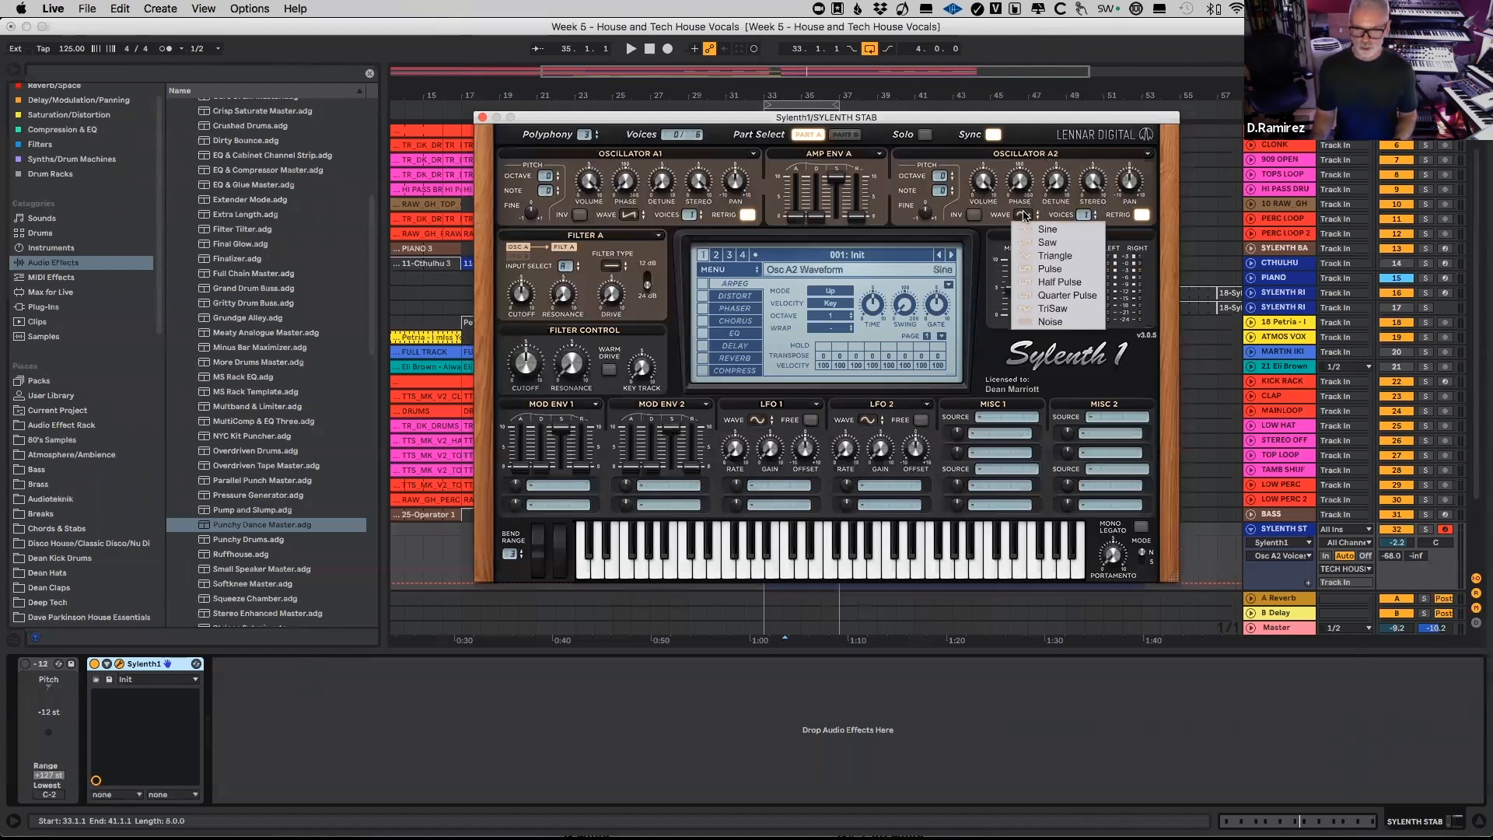
pyautogui.click(1062, 243)
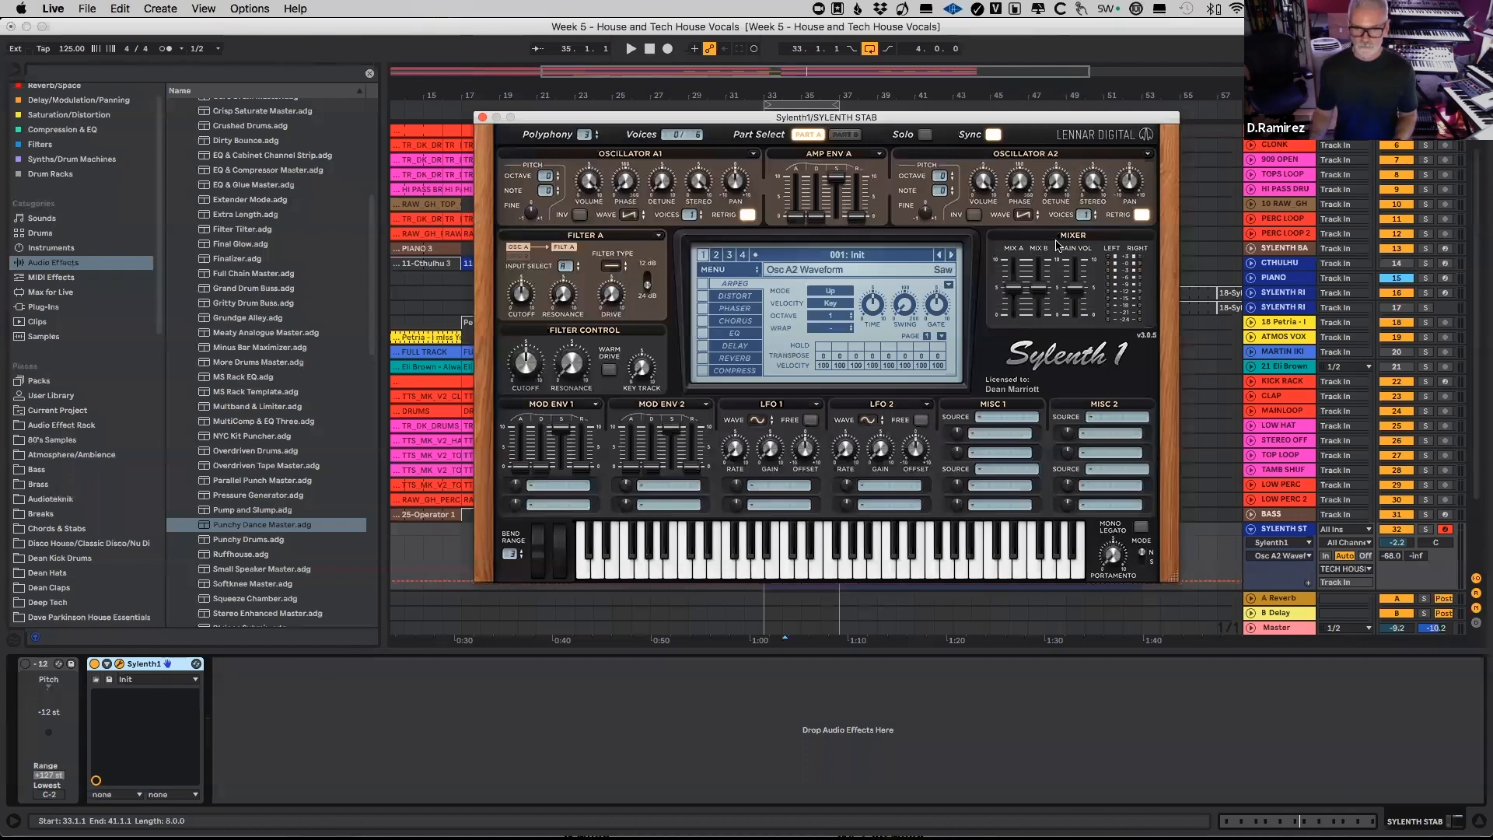
# Step: In Part B, set the voice counts of oscillators B1 and B2 and change B2's waveform to Saw
pyautogui.click(845, 134)
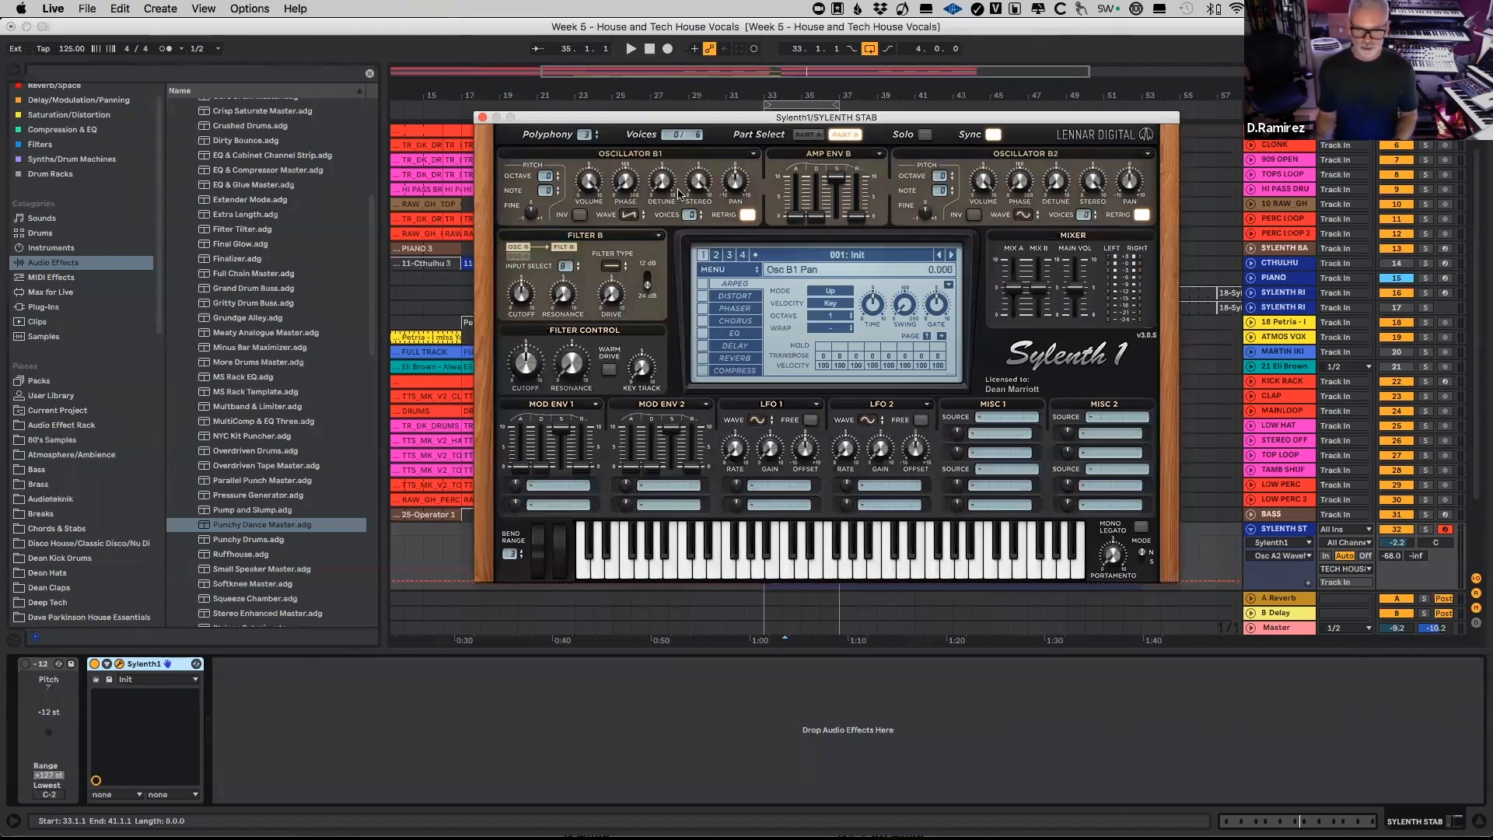
pyautogui.click(690, 216)
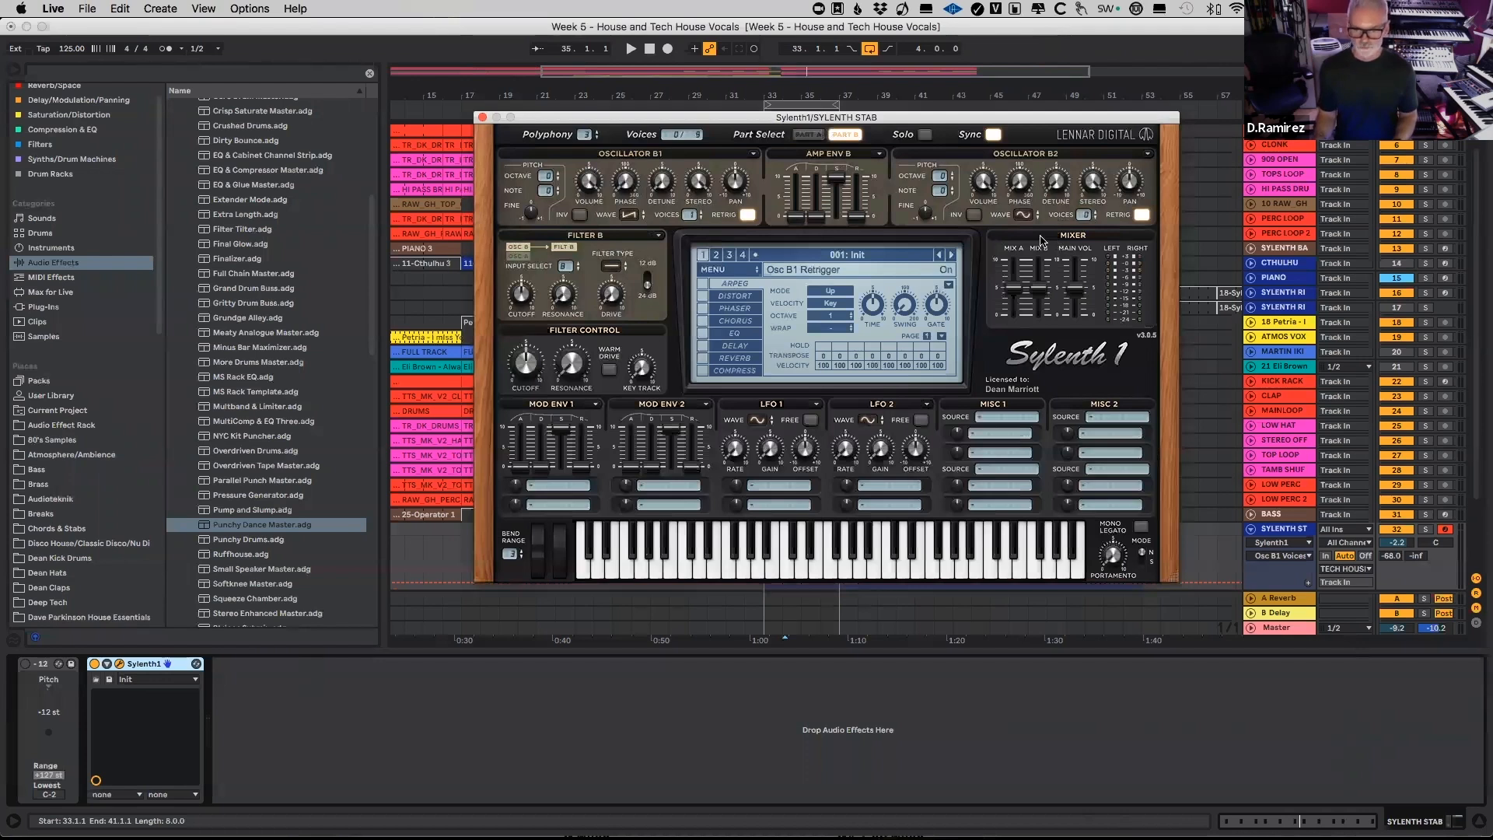
pyautogui.click(1018, 215)
pyautogui.click(1042, 247)
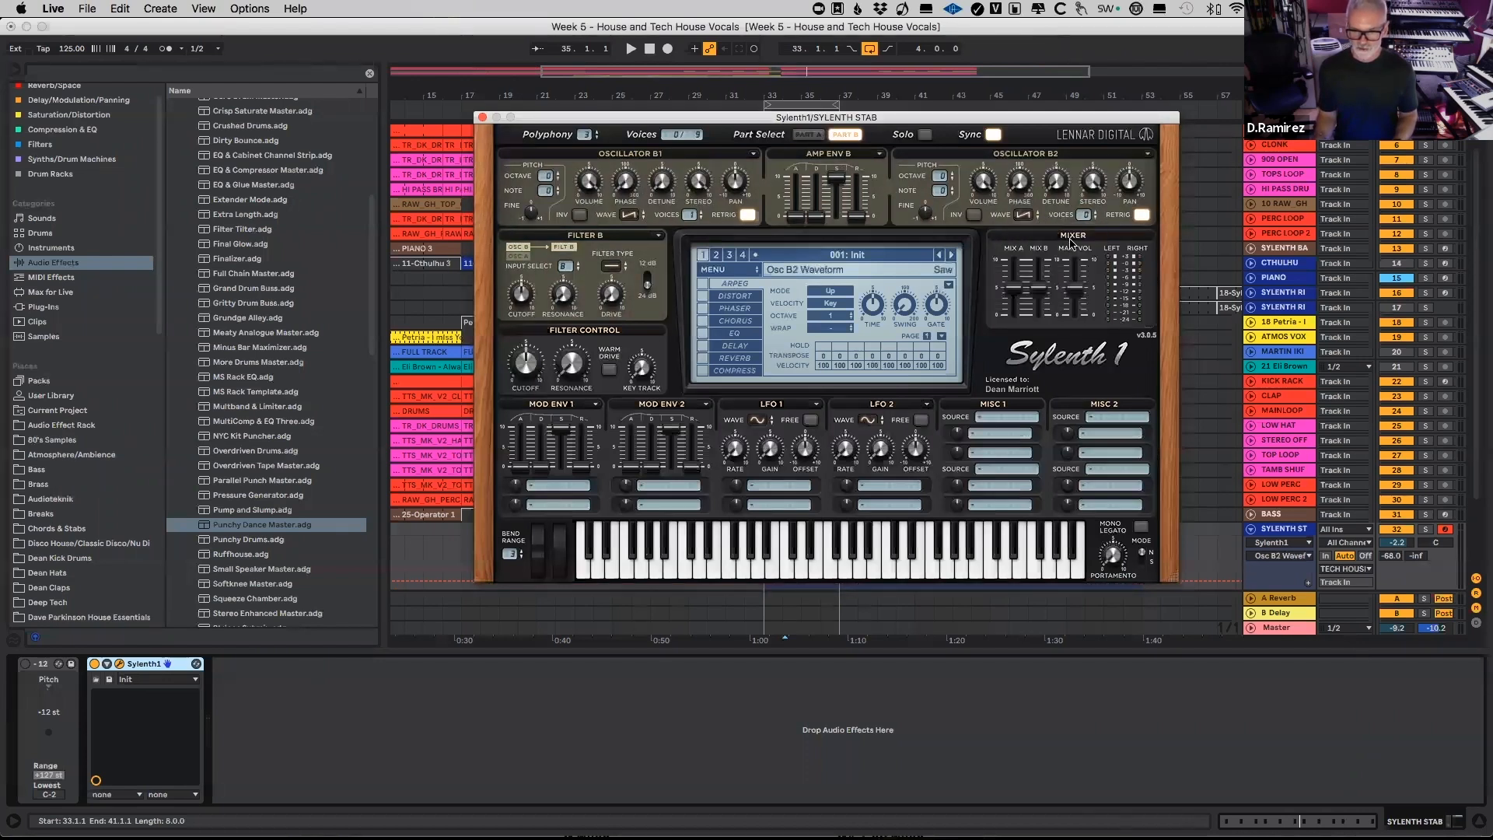
pyautogui.moveTo(1086, 211); pyautogui.dragTo(1088, 194)
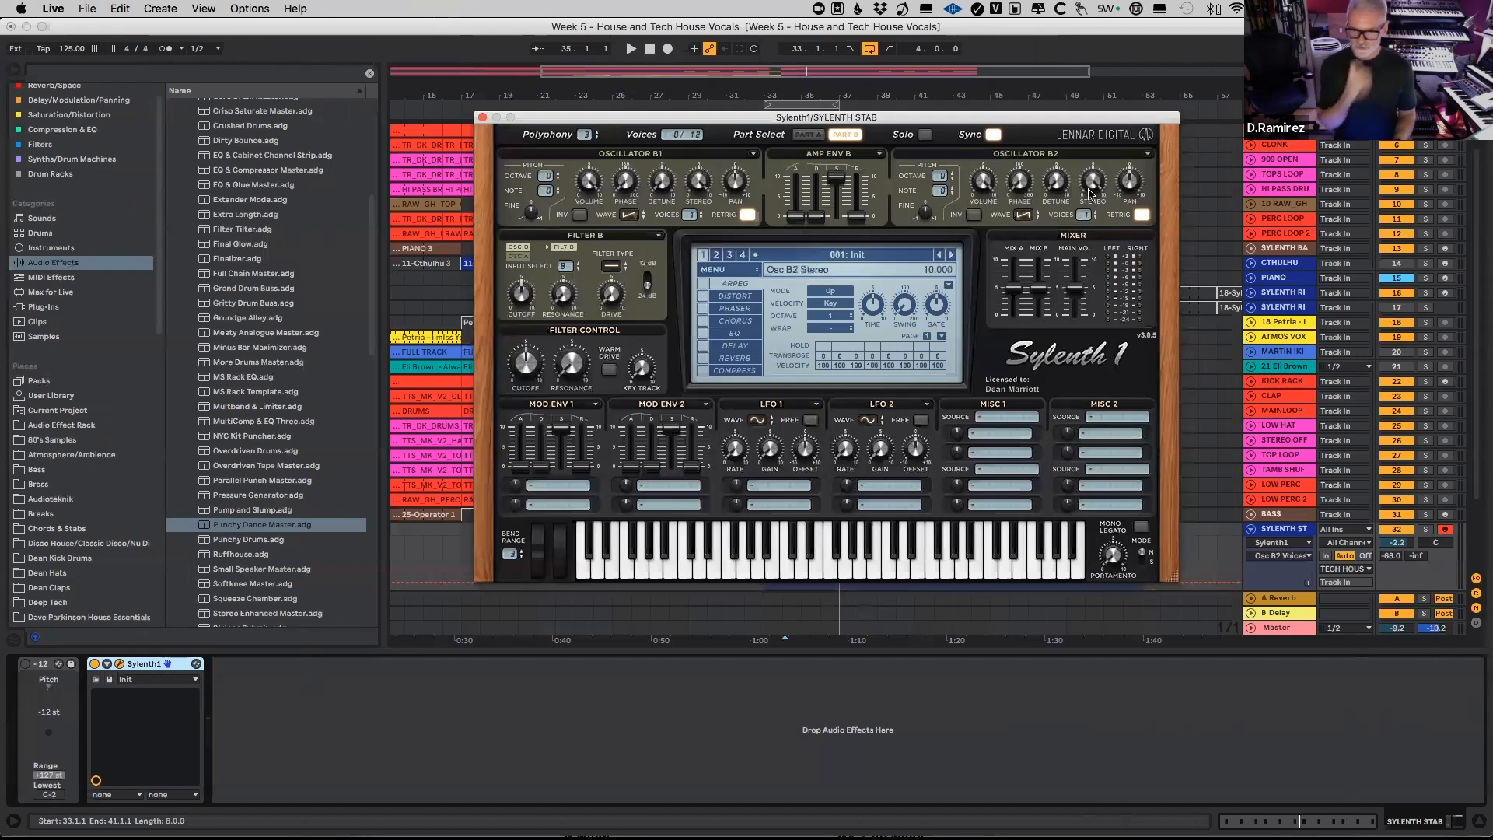
# Step: Back in Part A, adjust oscillator A1's octave and raise oscillator A2's note, auditioning the loop
pyautogui.click(805, 135)
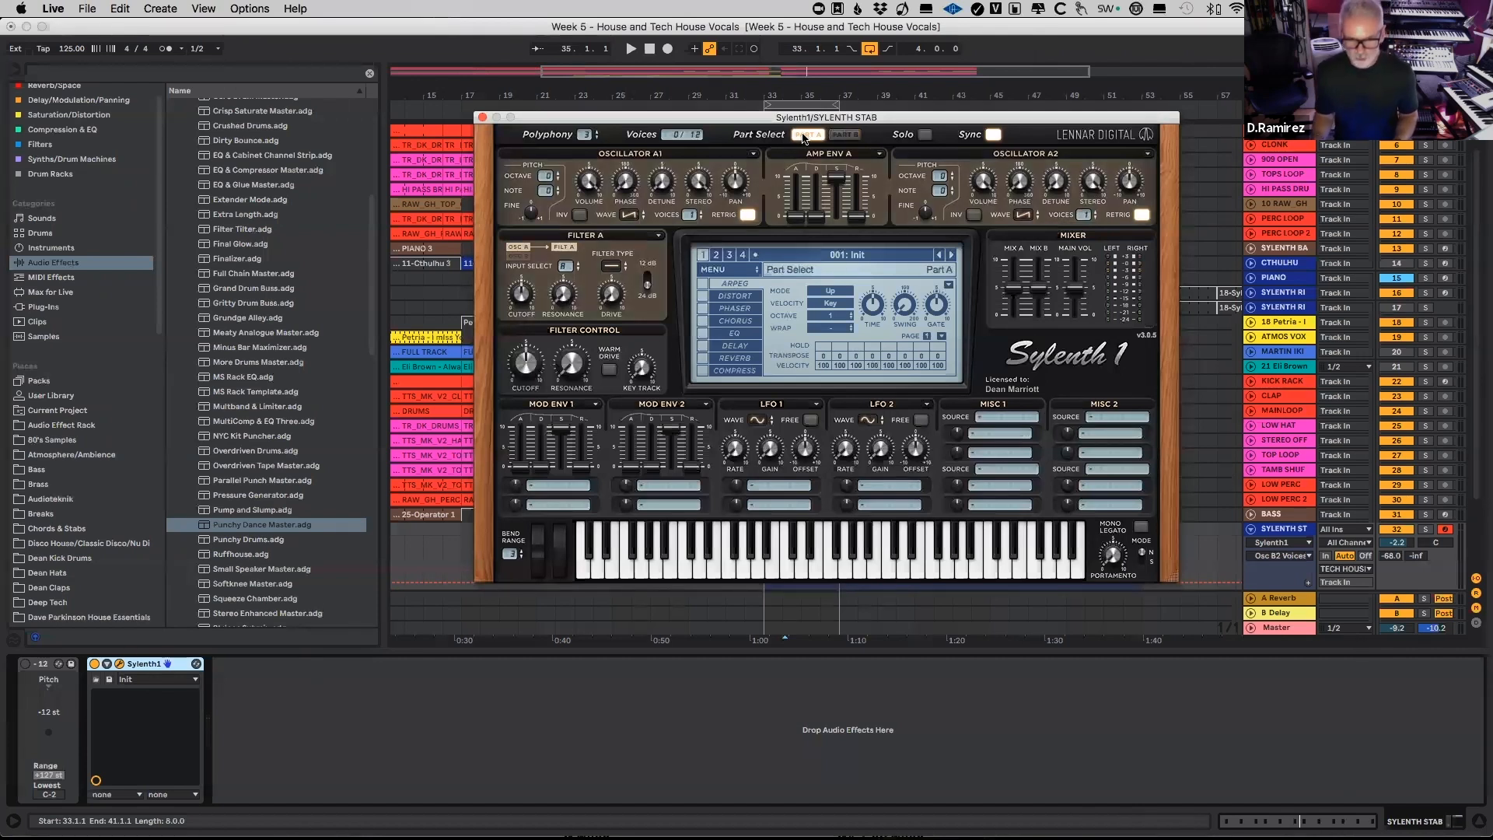
pyautogui.press('space')
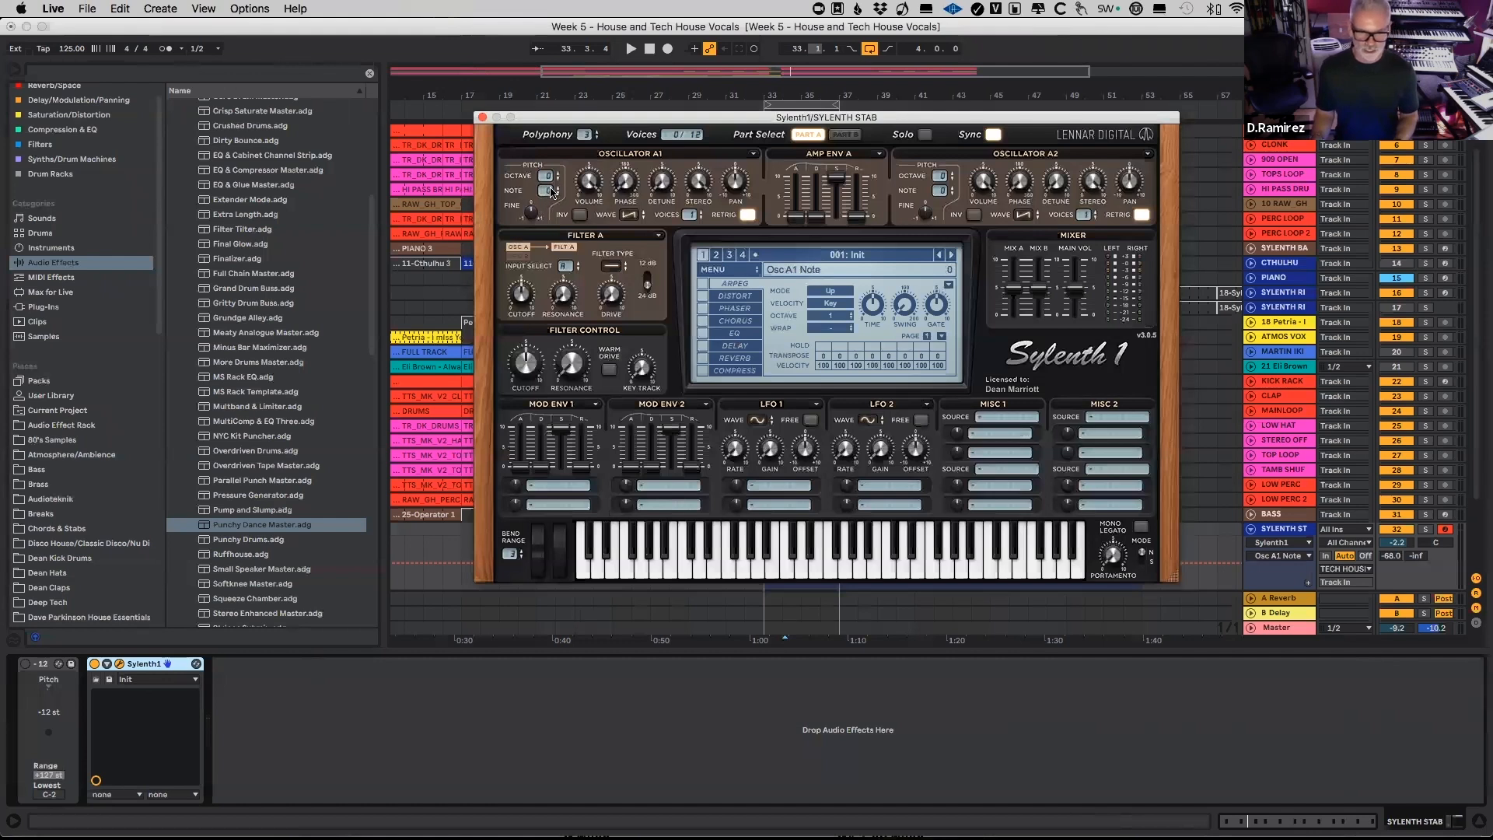
pyautogui.moveTo(550, 175); pyautogui.dragTo(550, 176)
pyautogui.press('space')
pyautogui.press('space')
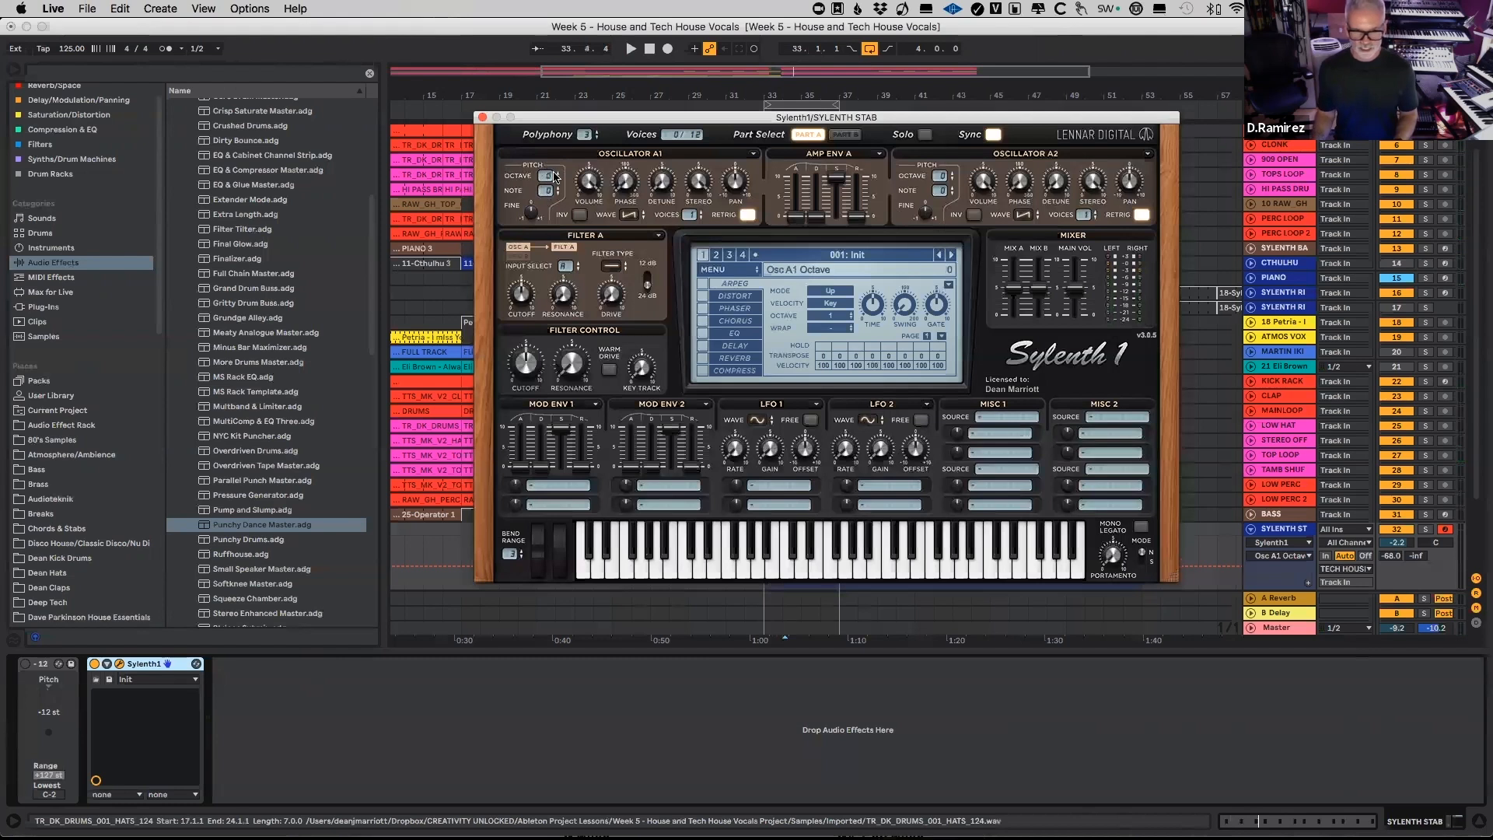
pyautogui.click(942, 193)
pyautogui.moveTo(942, 193); pyautogui.dragTo(949, 71)
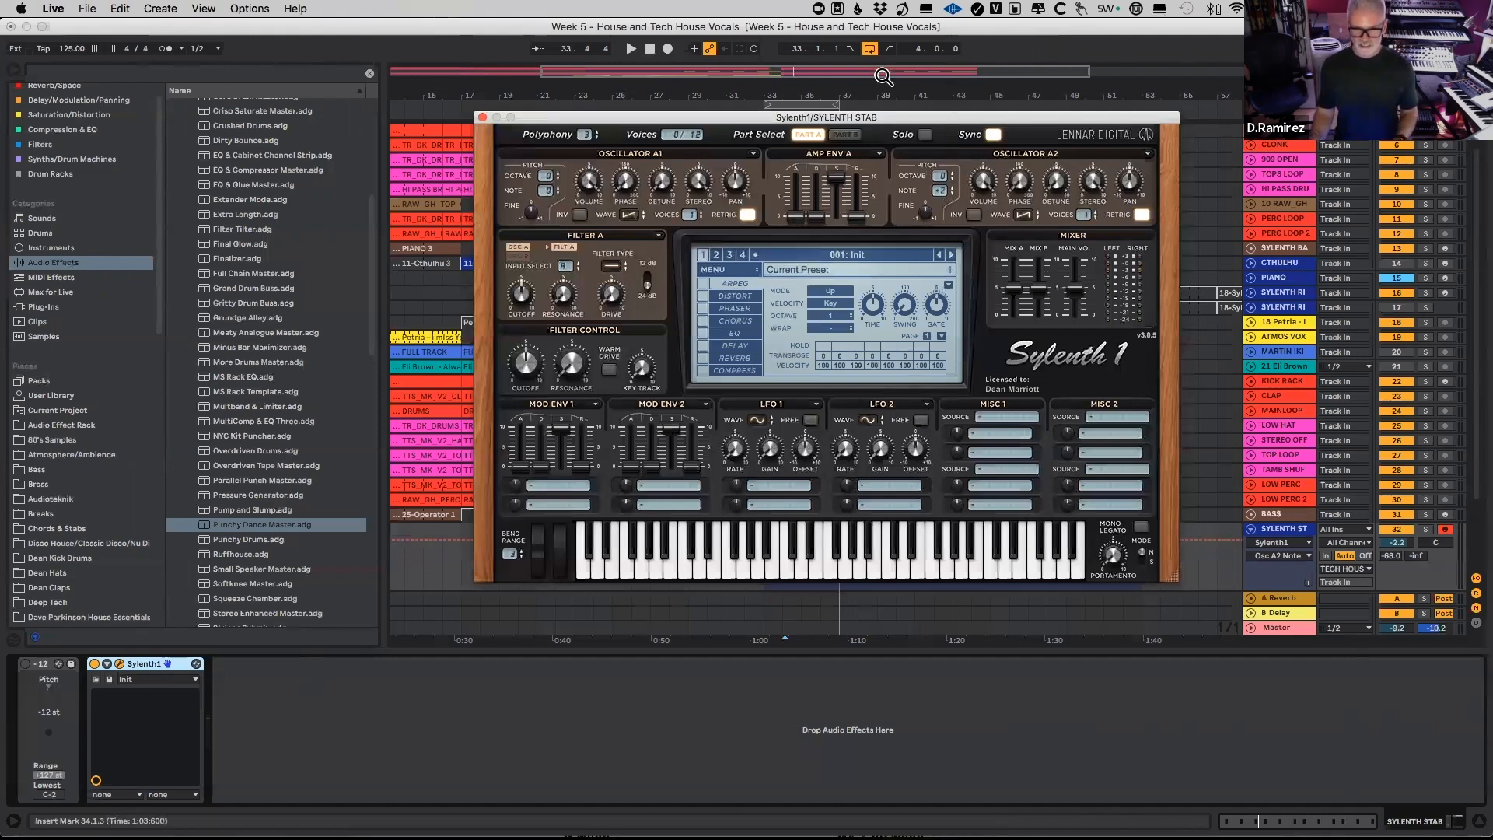
# Step: Close the synth window and open the 29-Sylenth1 2 clip's piano roll with Fold turned off
pyautogui.press('super+w')
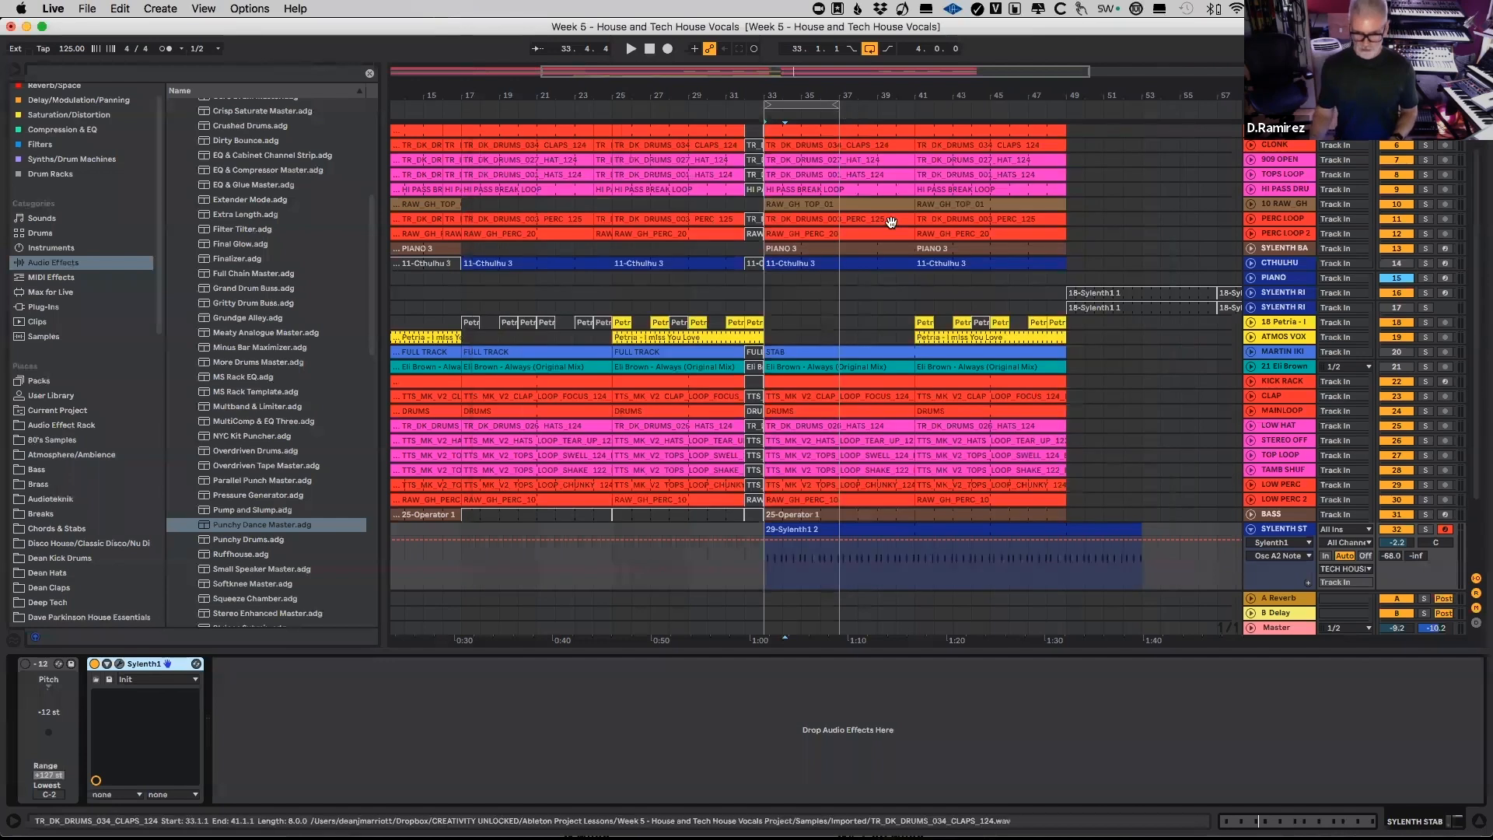
pyautogui.doubleClick(819, 529)
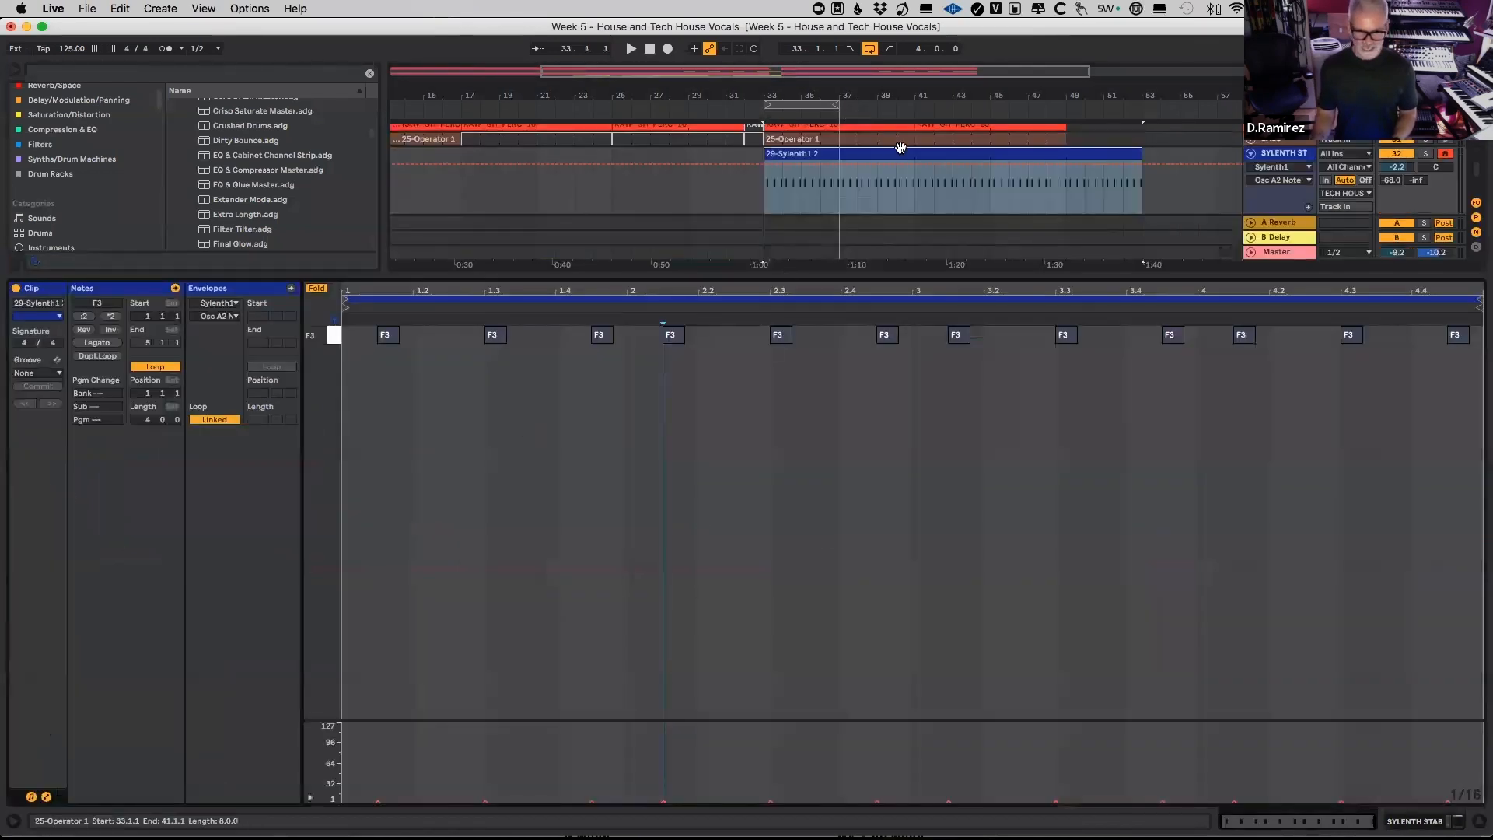
pyautogui.click(316, 289)
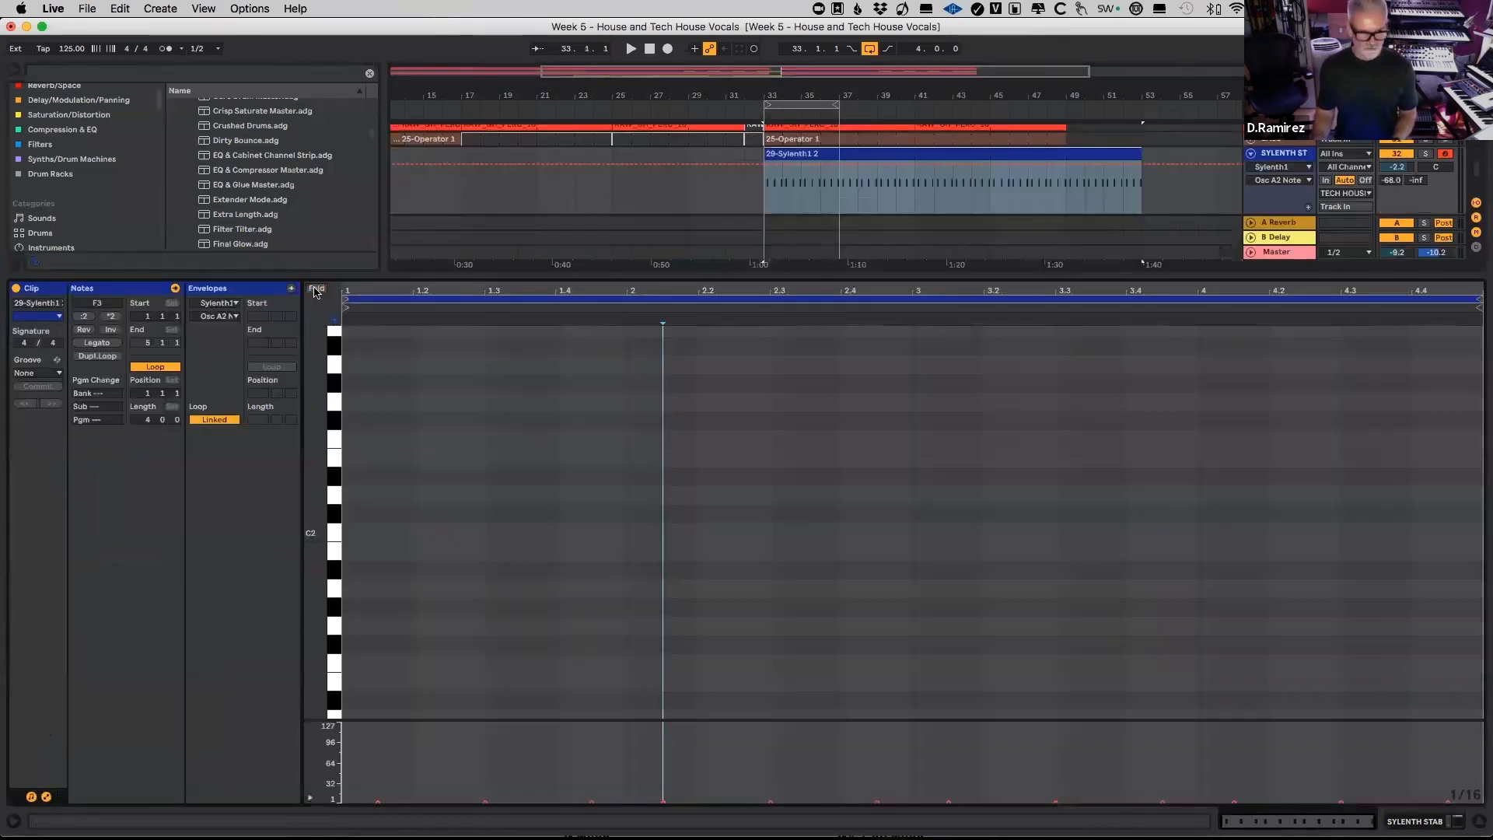
pyautogui.scroll(-3, 427, 628)
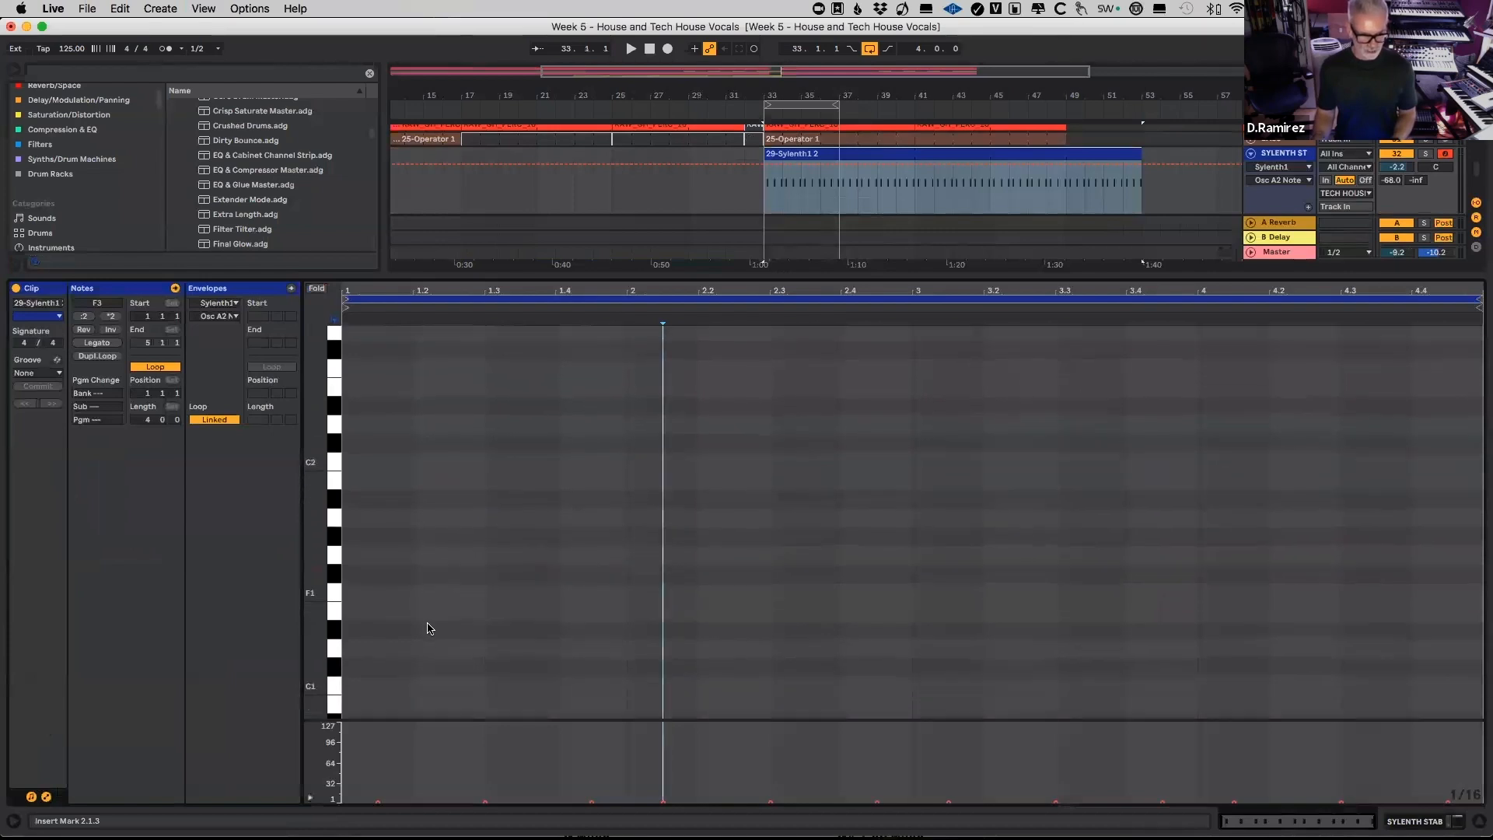
# Step: Audition the F1 and C2 keys in the piano roll to compare the interval between them
pyautogui.click(335, 594)
pyautogui.click(335, 577)
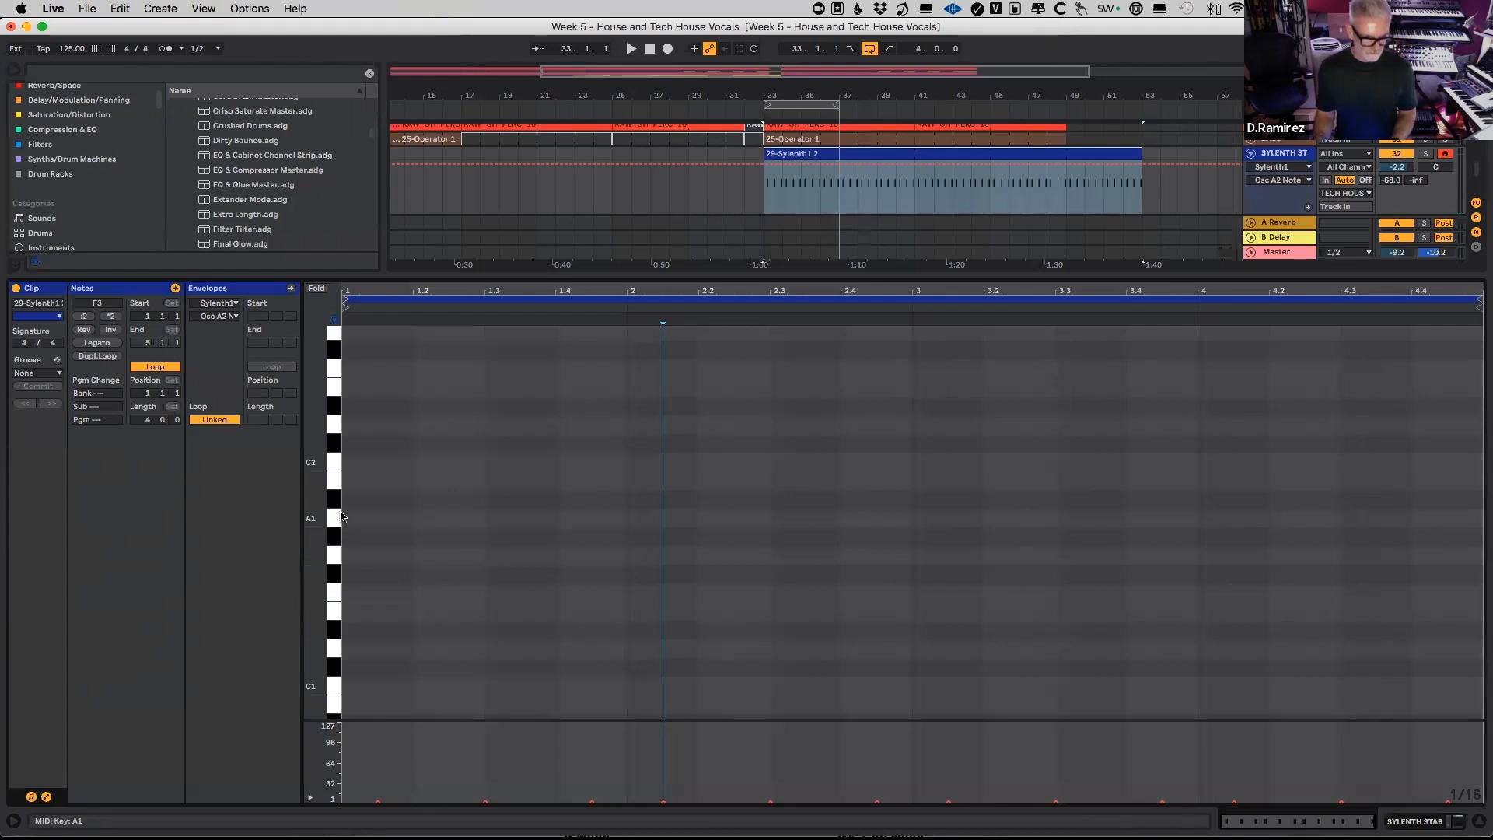
pyautogui.click(334, 464)
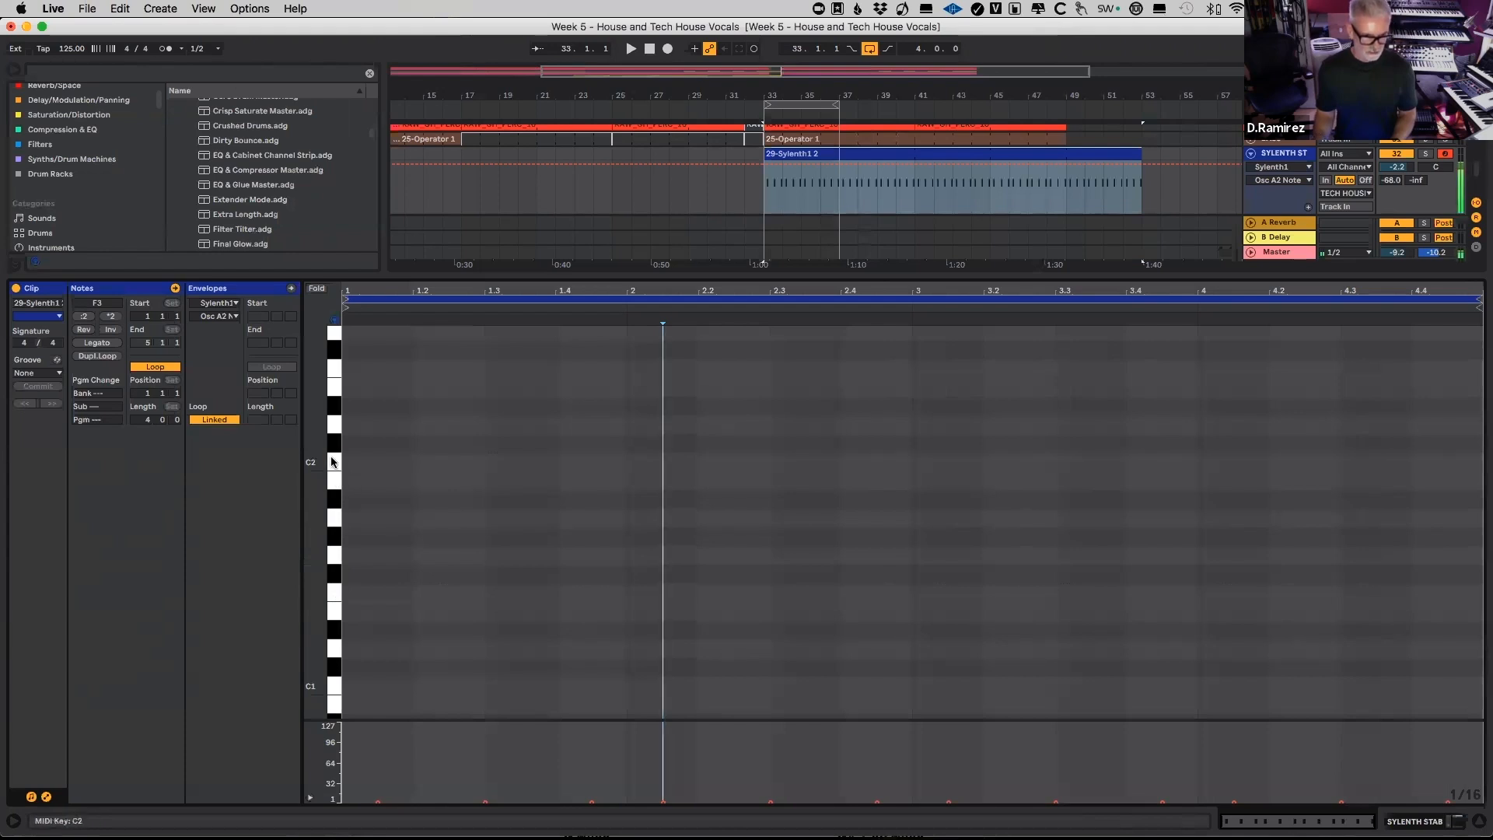
pyautogui.click(334, 596)
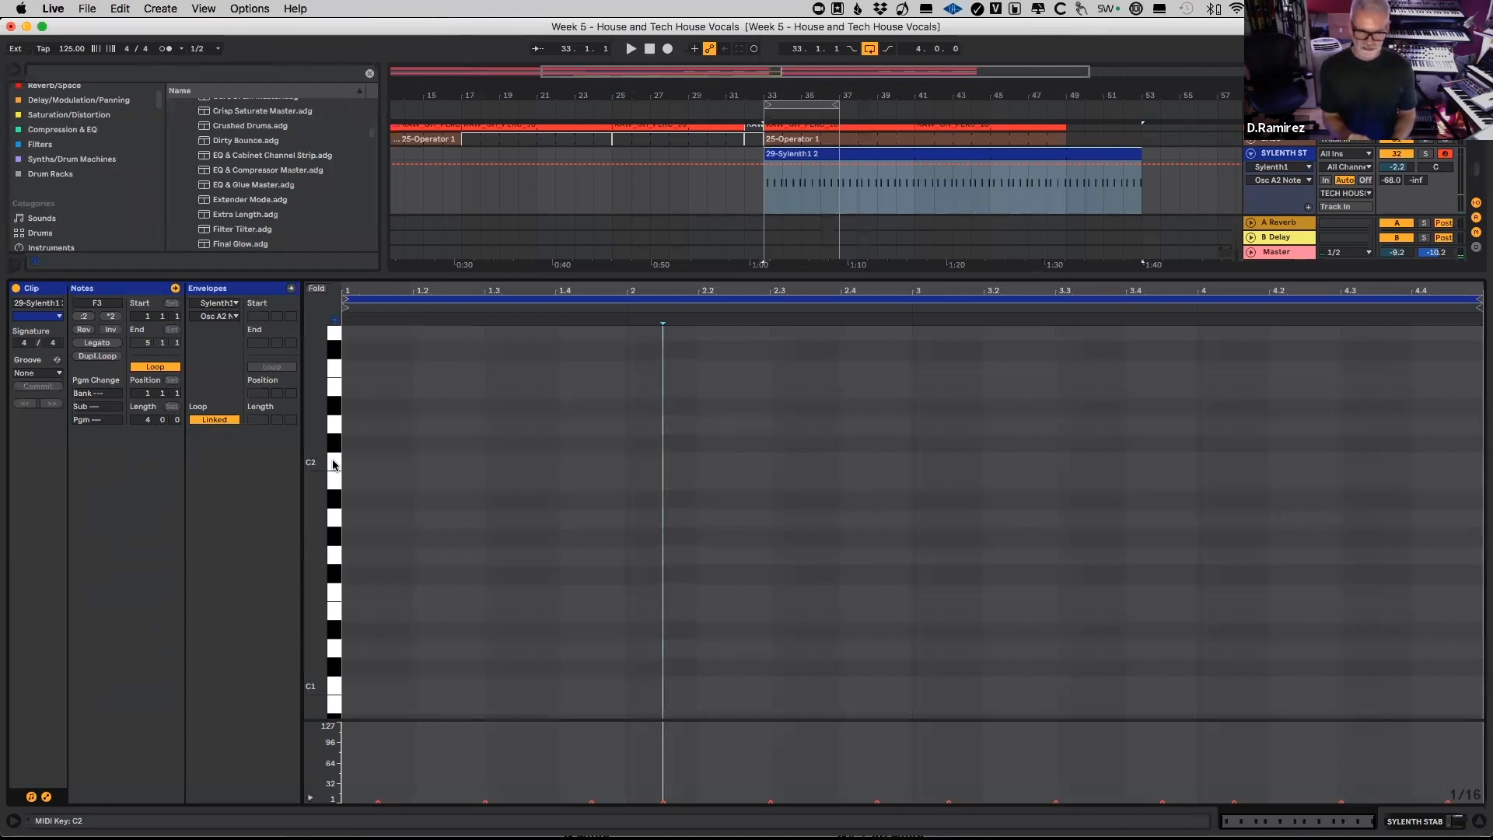
pyautogui.click(337, 595)
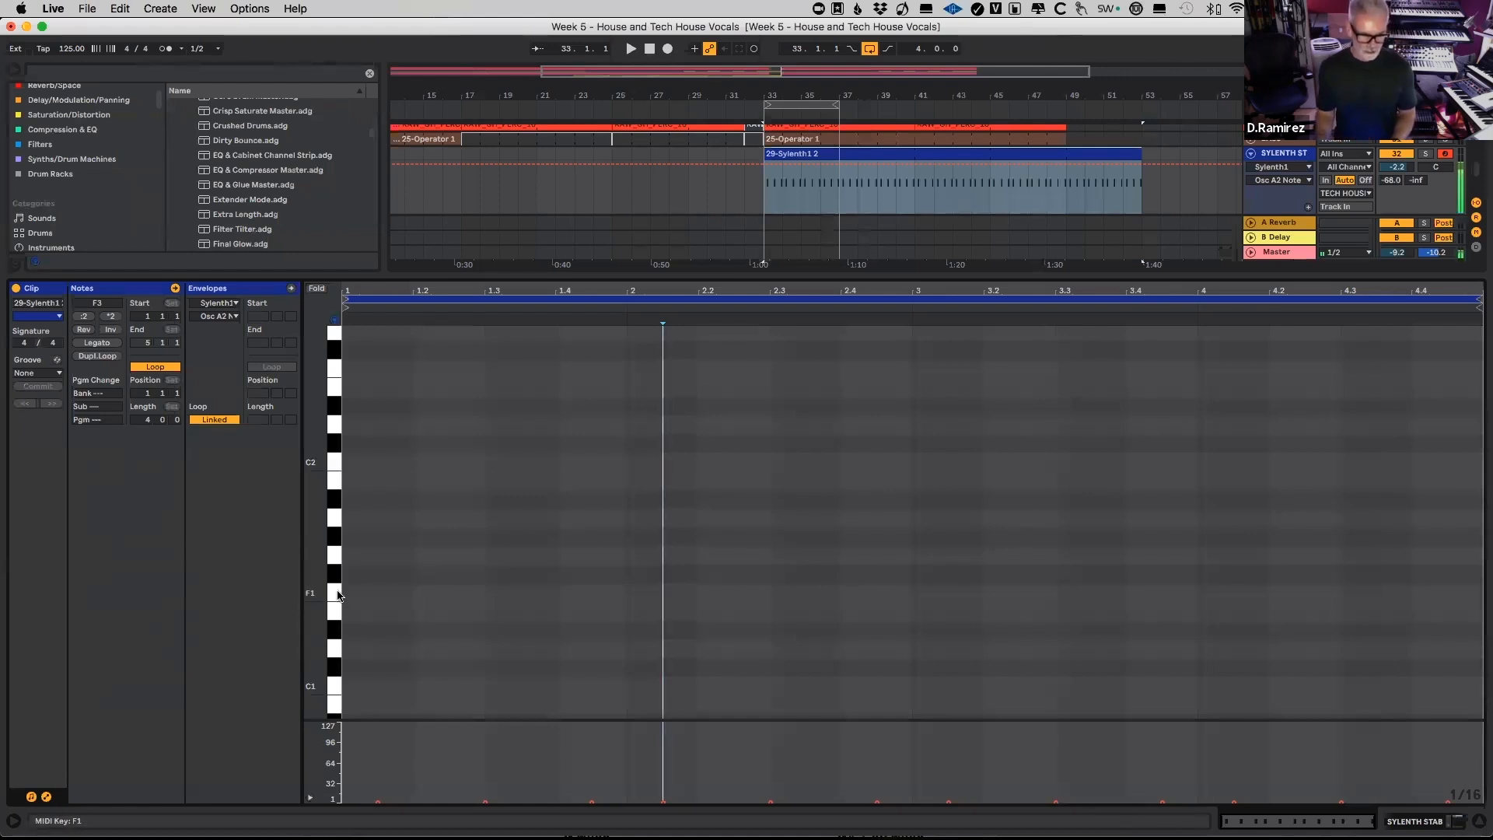
pyautogui.click(335, 465)
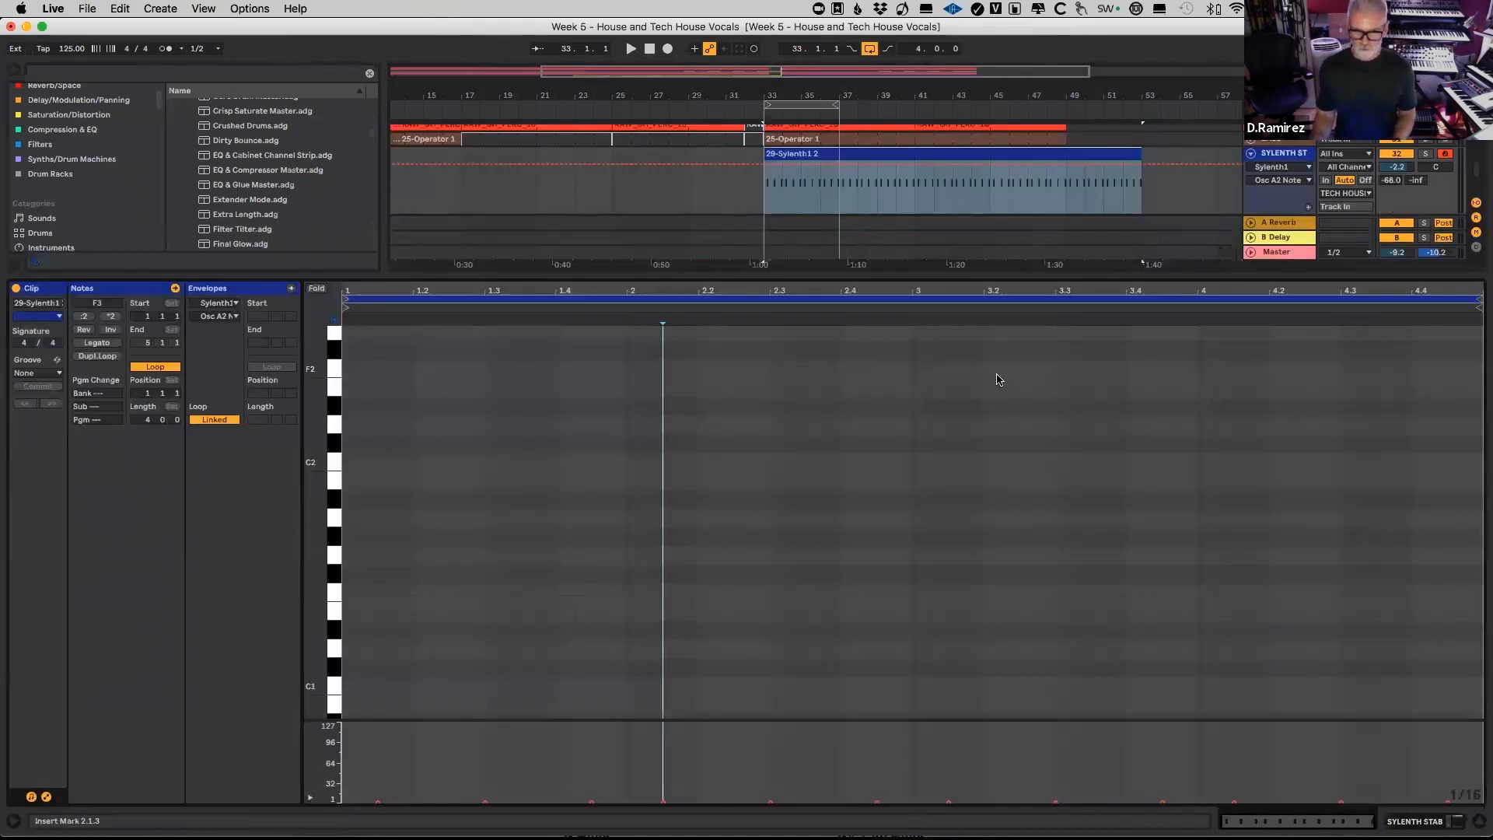
# Step: Hide the clip's notes, bring back the Sylenth1 window, audition the loop, and switch to Part A
pyautogui.press('alt+super+l')
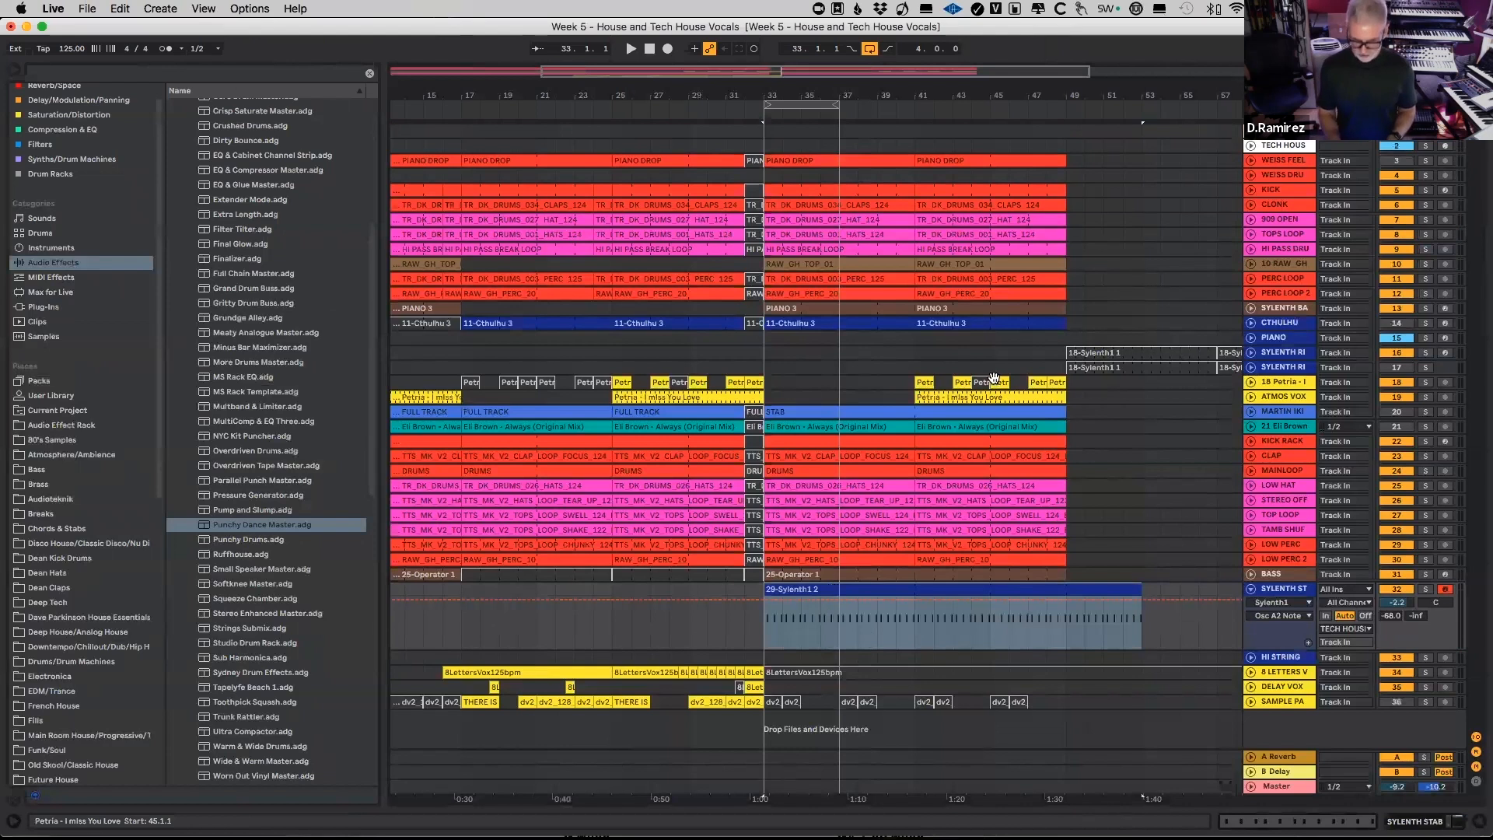
pyautogui.press('alt+super+p')
pyautogui.press('space')
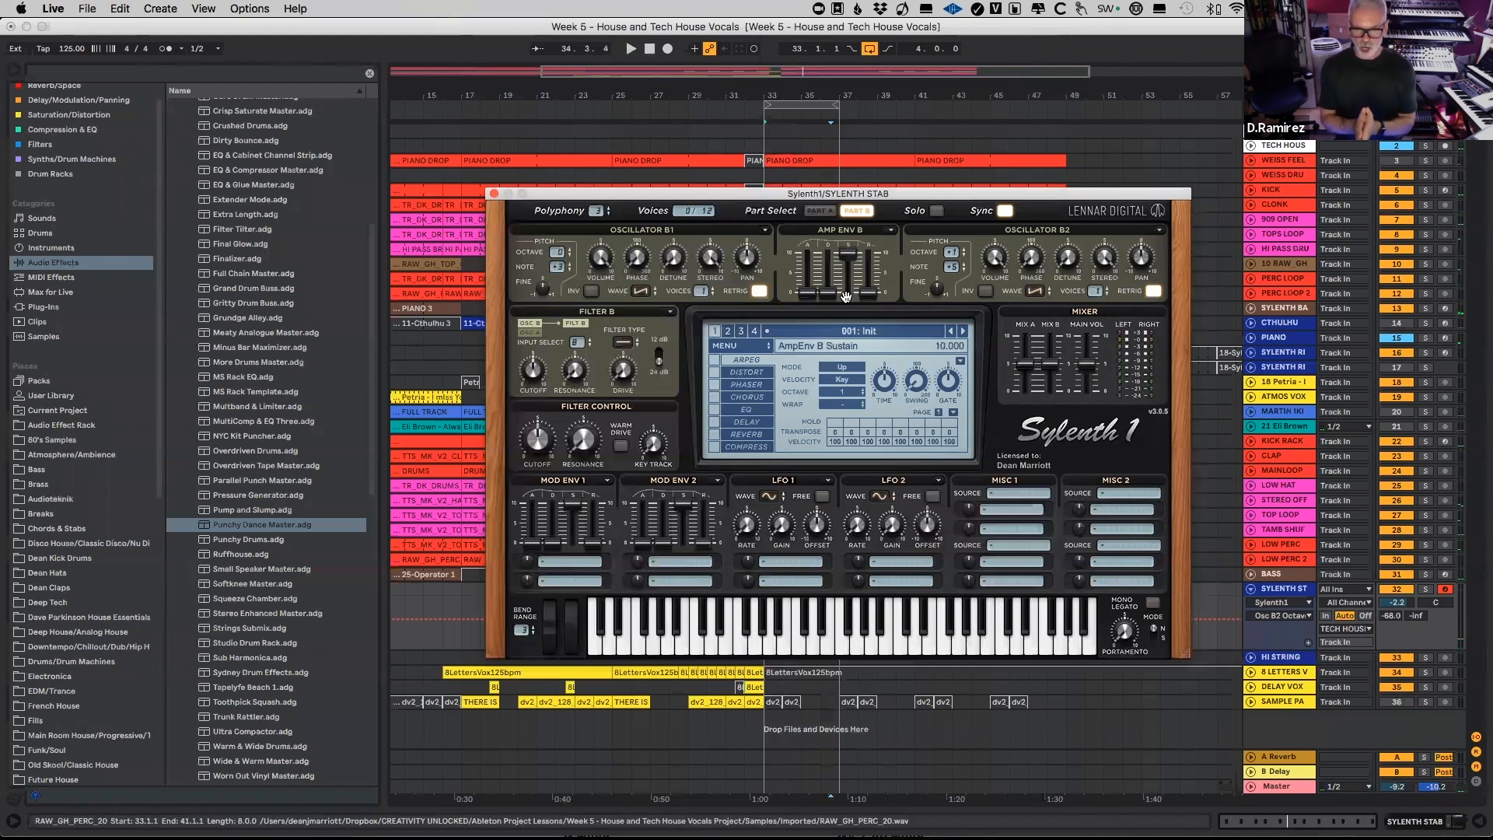
pyautogui.click(819, 209)
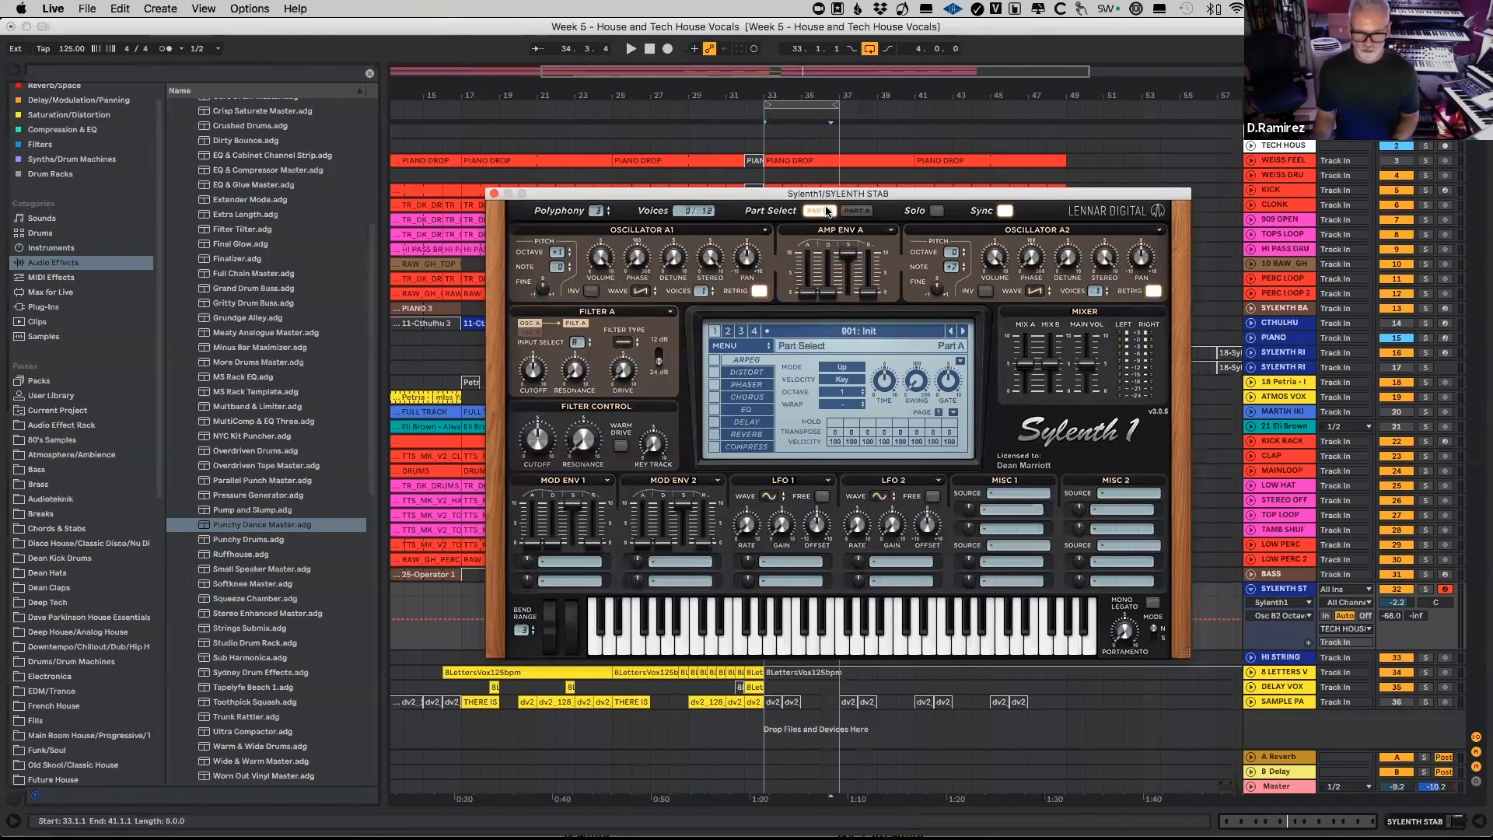
# Step: Compare Parts A and B, then route Filter A's input to Oscillators Part A and B
pyautogui.click(856, 211)
pyautogui.click(819, 210)
pyautogui.click(856, 211)
pyautogui.click(820, 210)
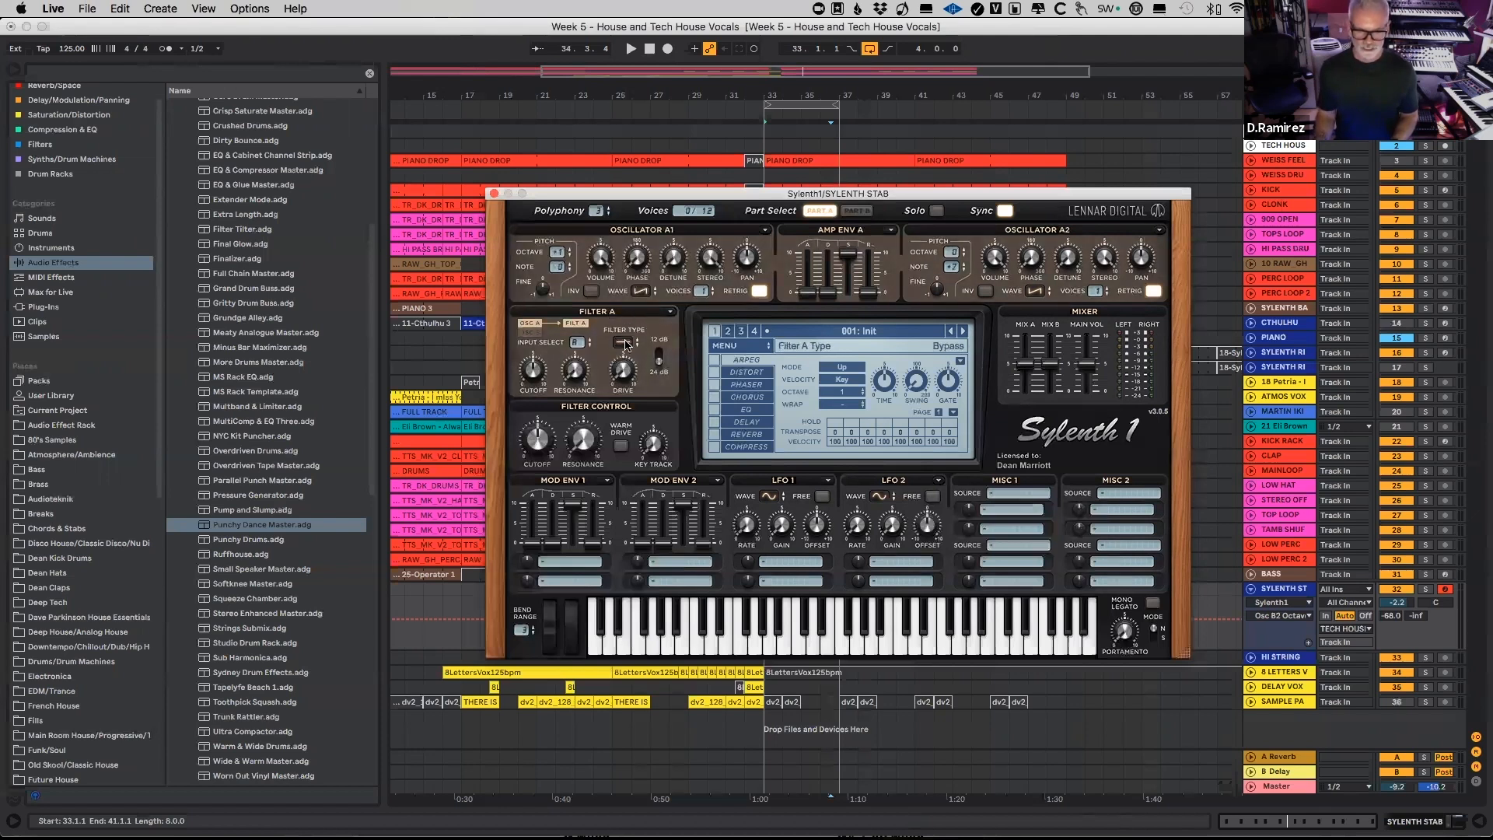
pyautogui.click(577, 343)
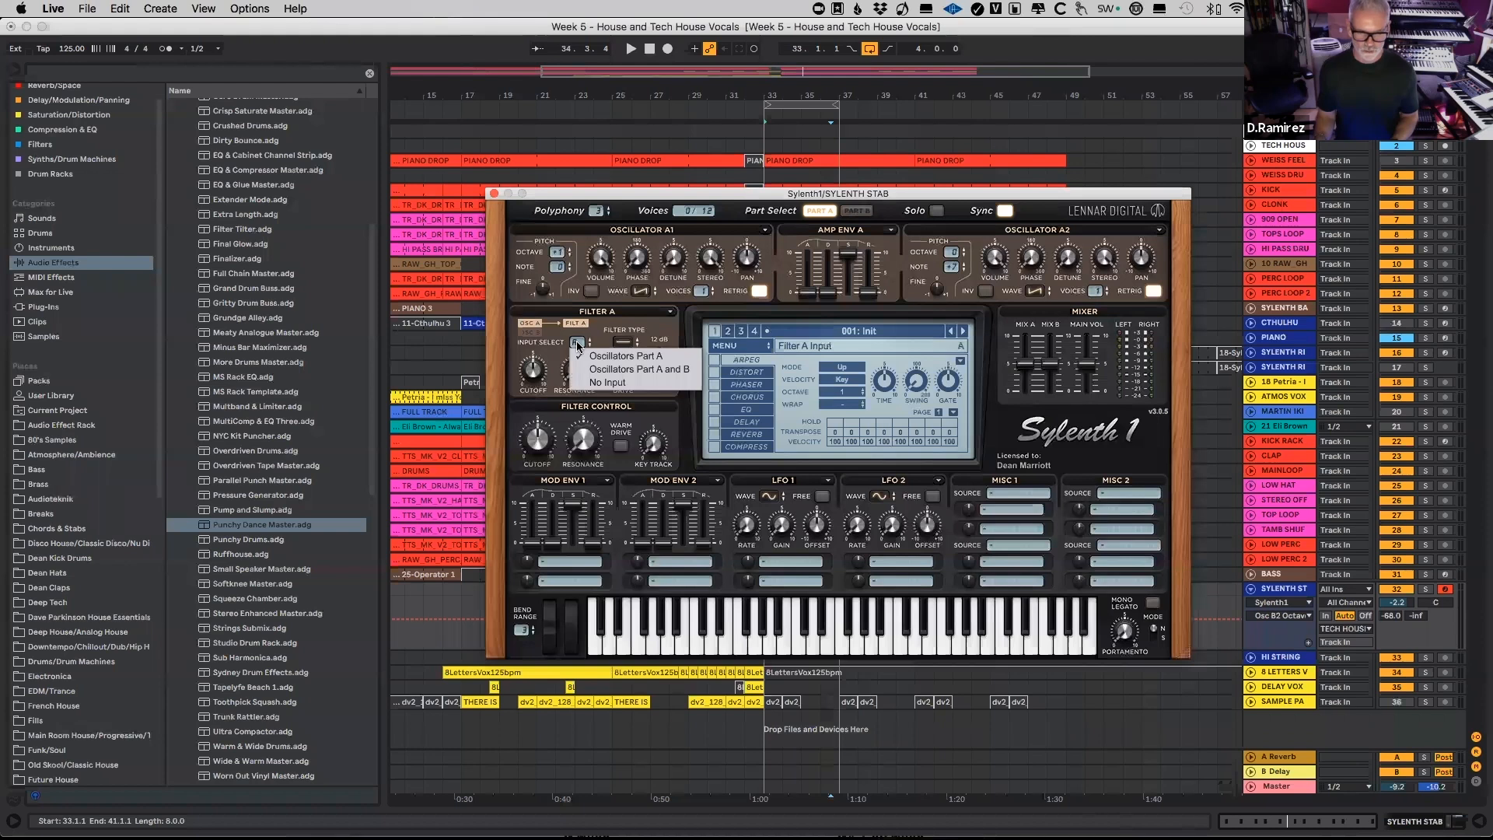
pyautogui.click(650, 370)
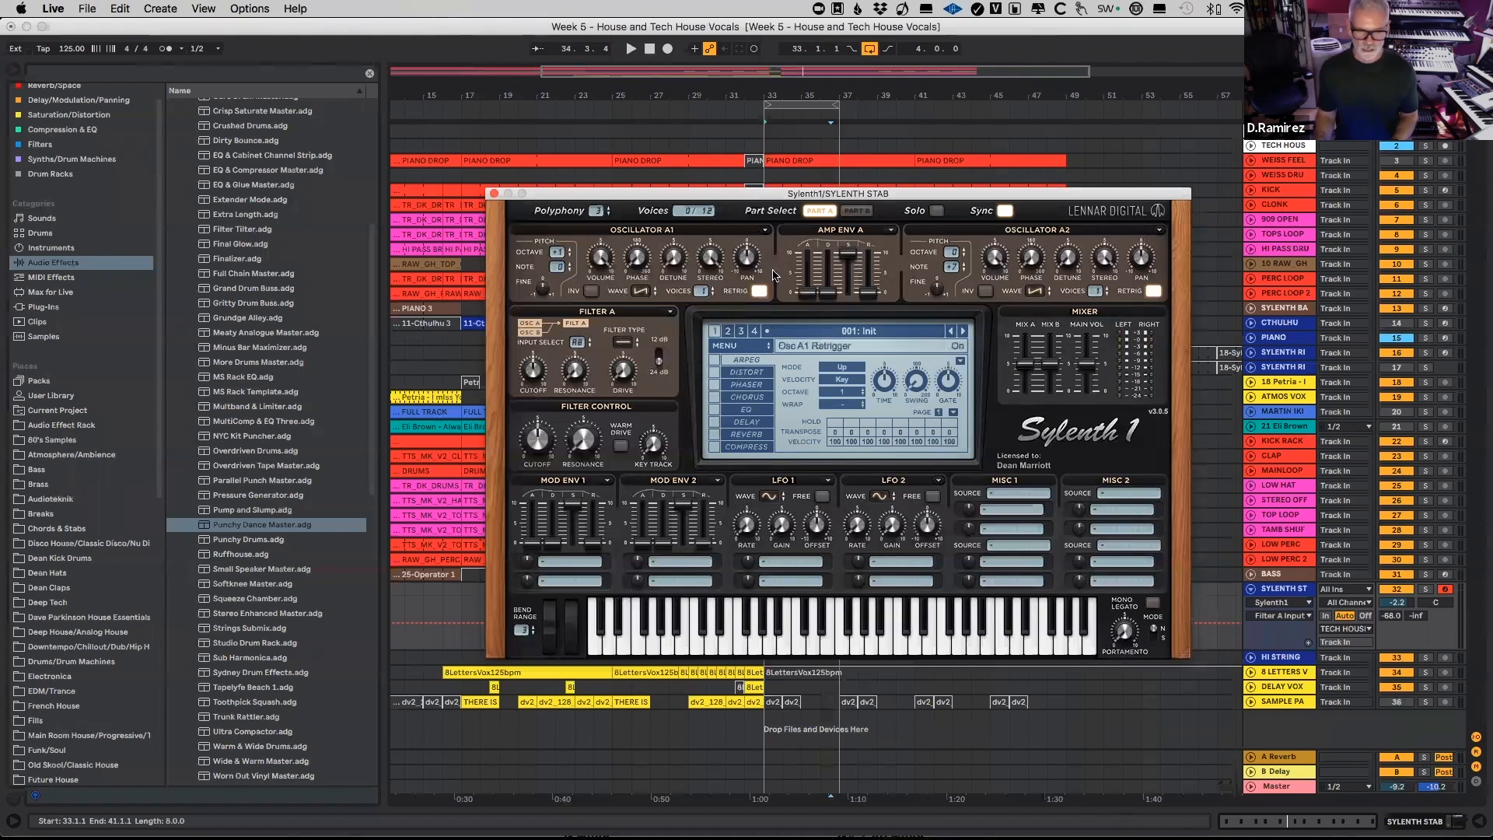
# Step: Set Part B's filter input to No Input
pyautogui.click(859, 211)
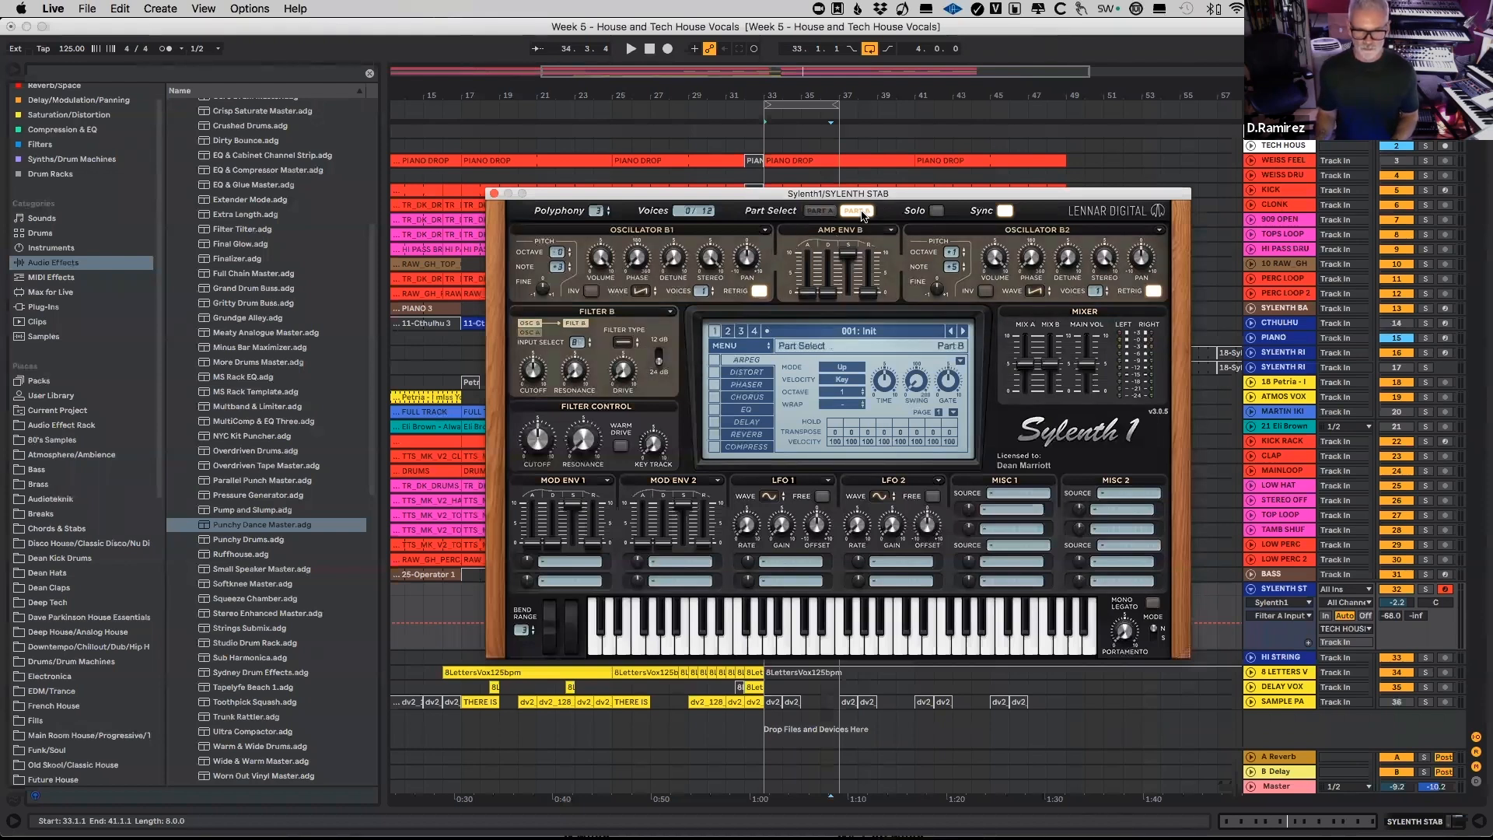
pyautogui.click(574, 343)
pyautogui.click(606, 349)
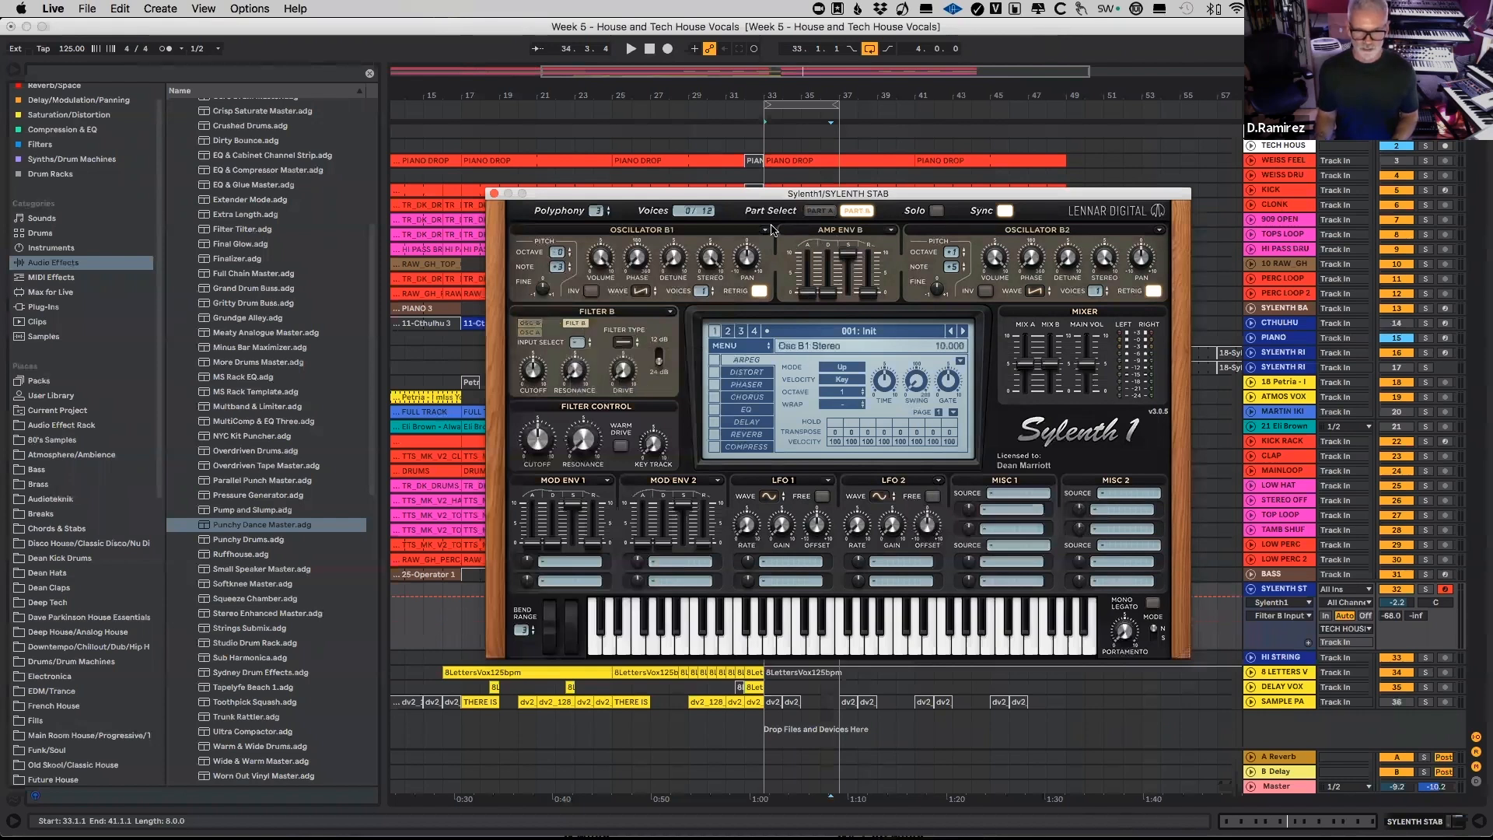
# Step: Return to Part A and set Filter A's type to Lowpass
pyautogui.click(819, 211)
pyautogui.click(623, 342)
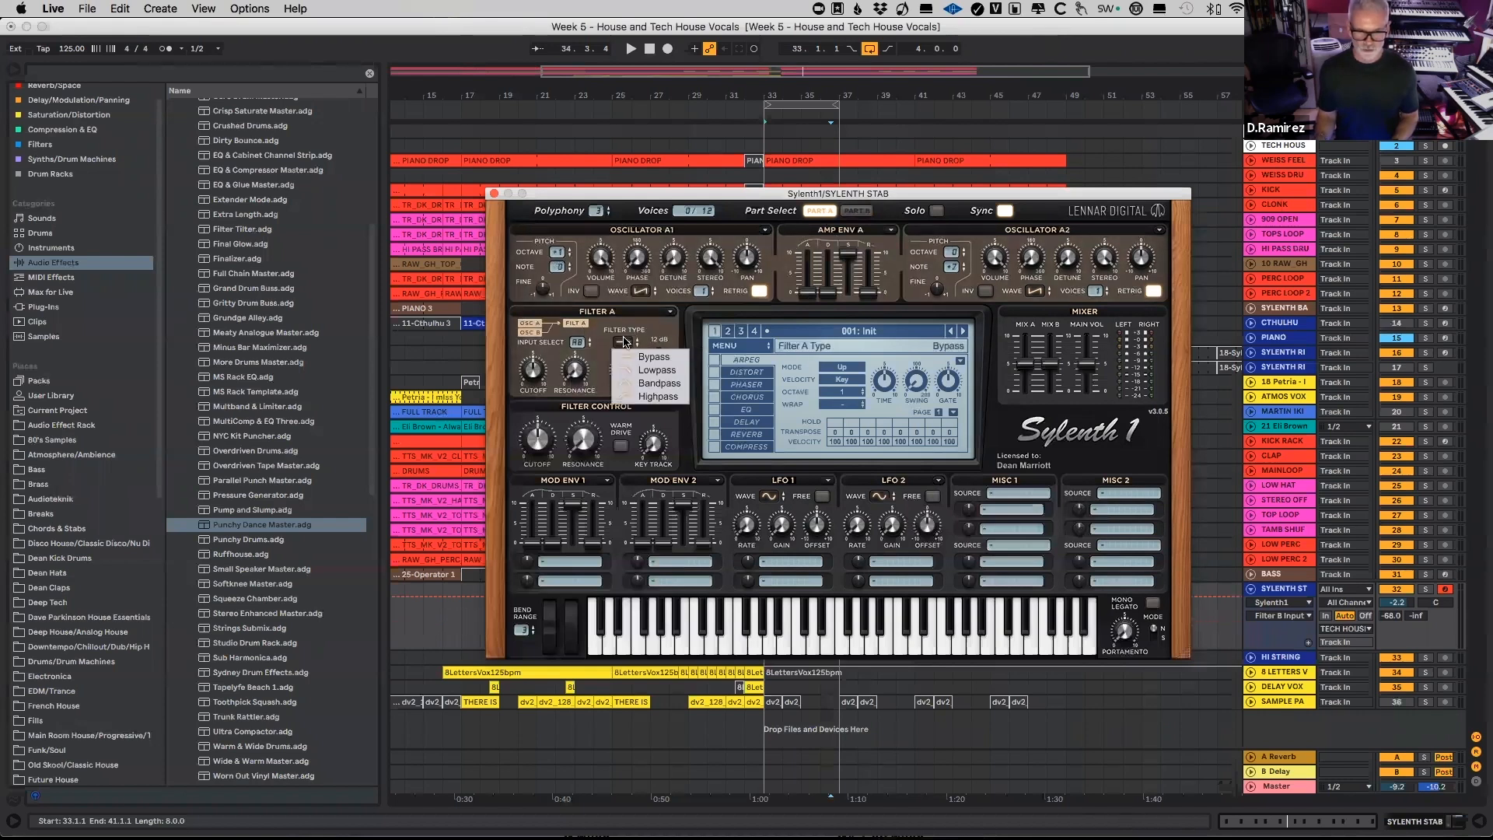
pyautogui.click(657, 371)
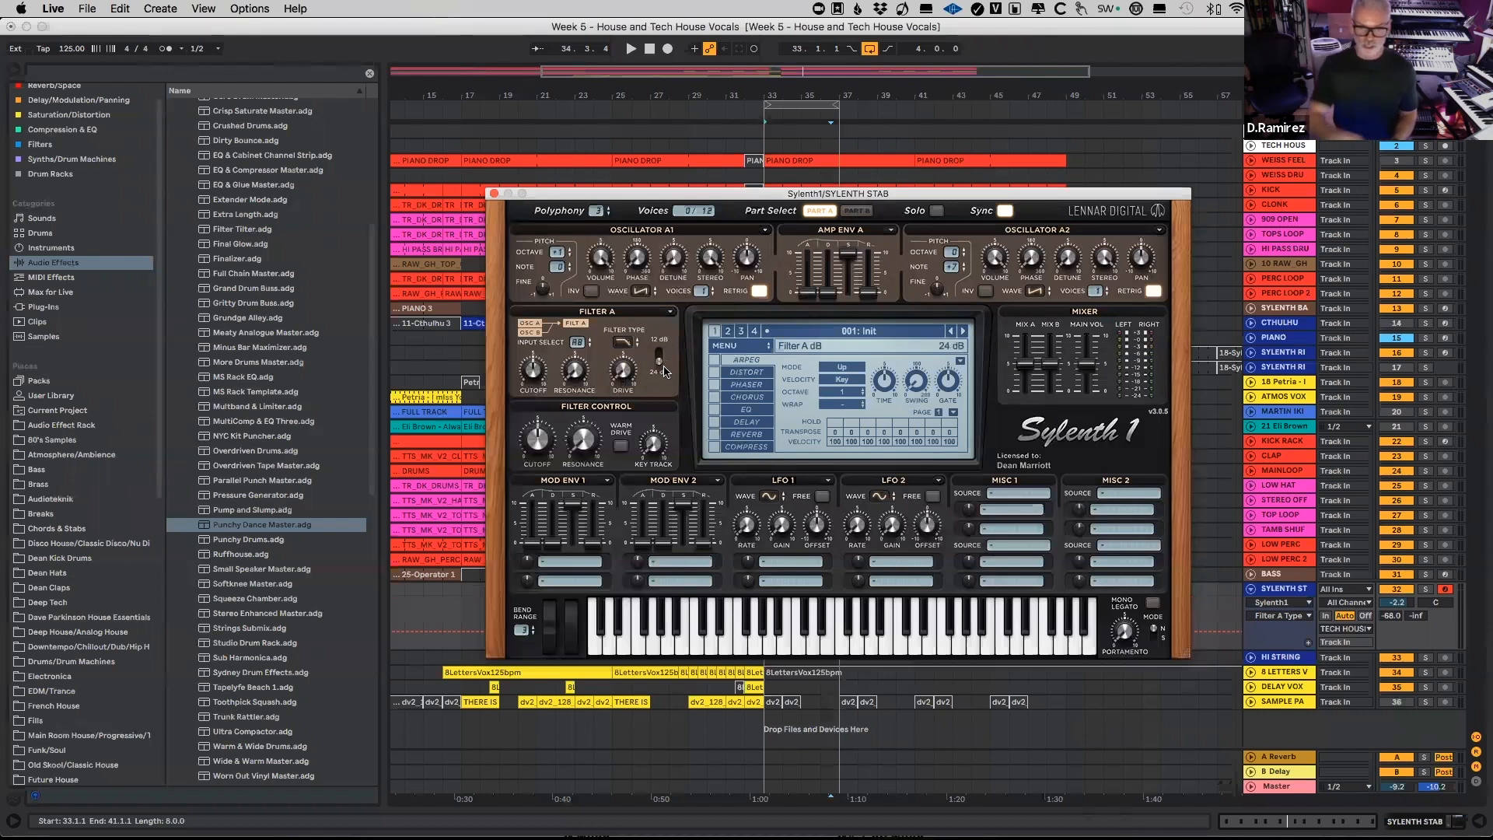
# Step: Audition the loop while adjusting Filter A's cutoff and drive and setting its resonance to about 3.3
pyautogui.press('space')
pyautogui.moveTo(532, 372); pyautogui.dragTo(533, 395)
pyautogui.click(571, 358)
pyautogui.click(624, 372)
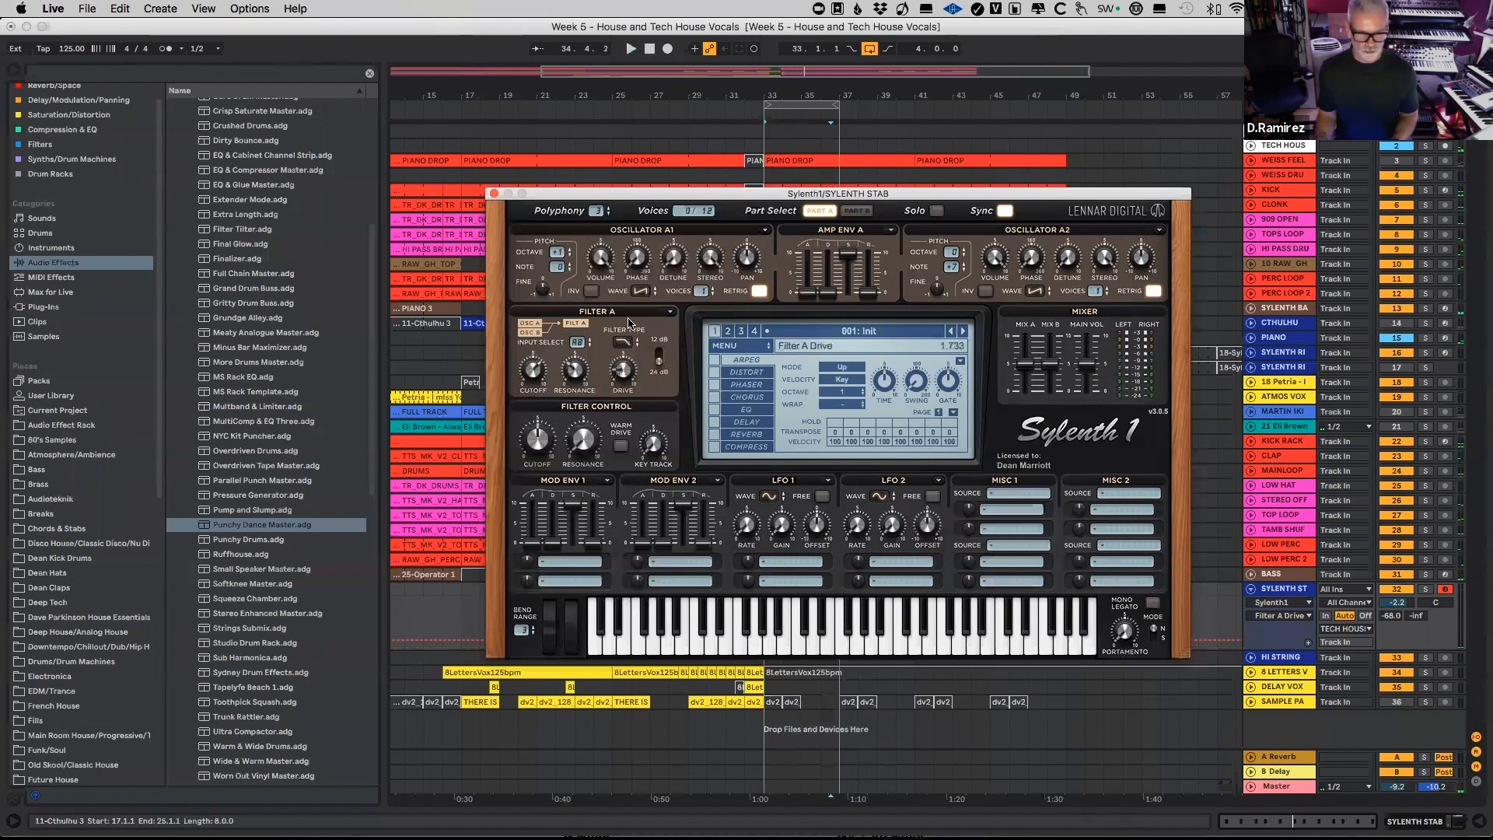
pyautogui.click(573, 373)
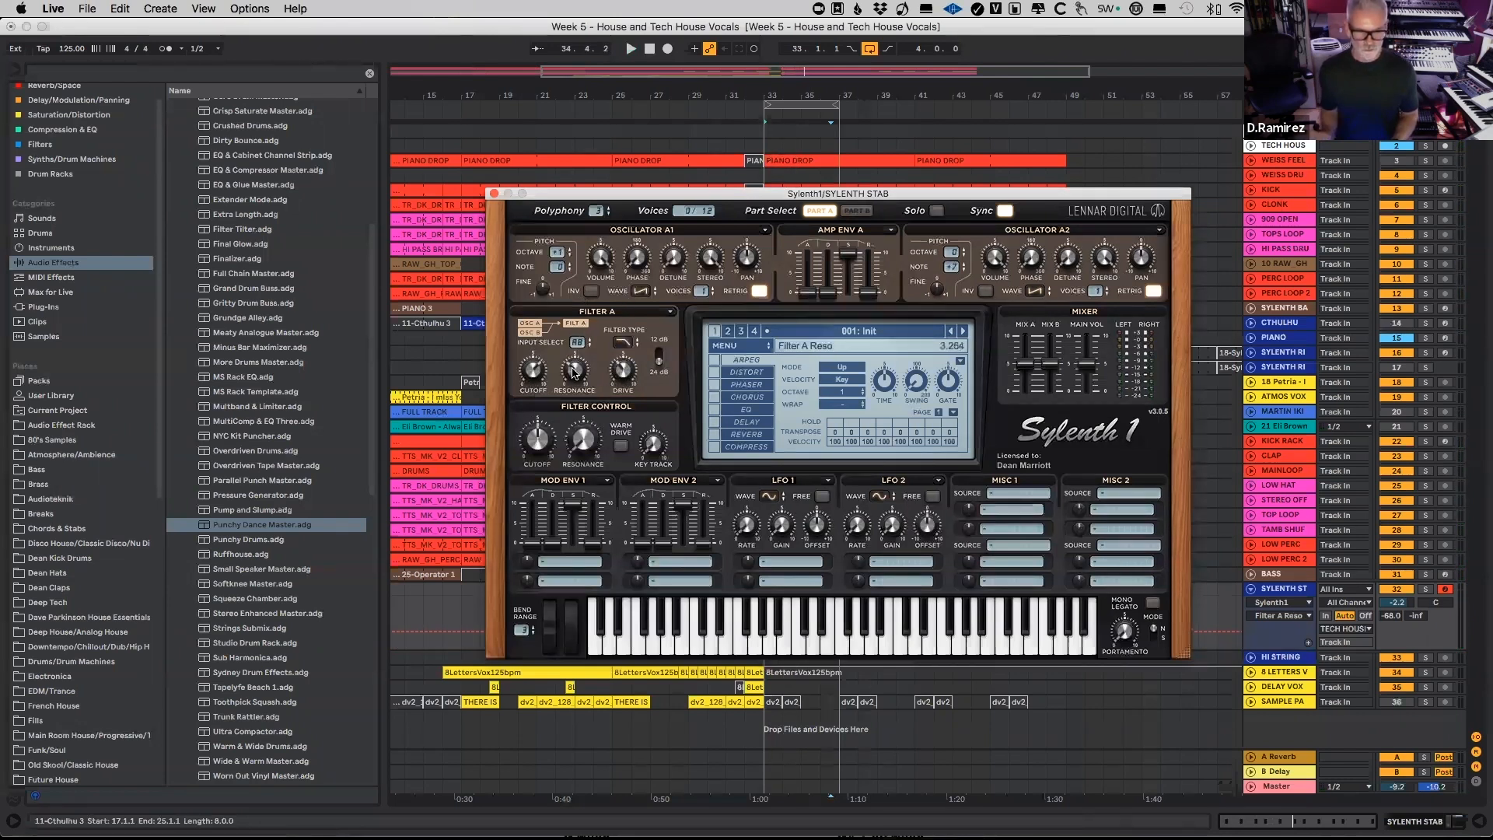
pyautogui.press('space')
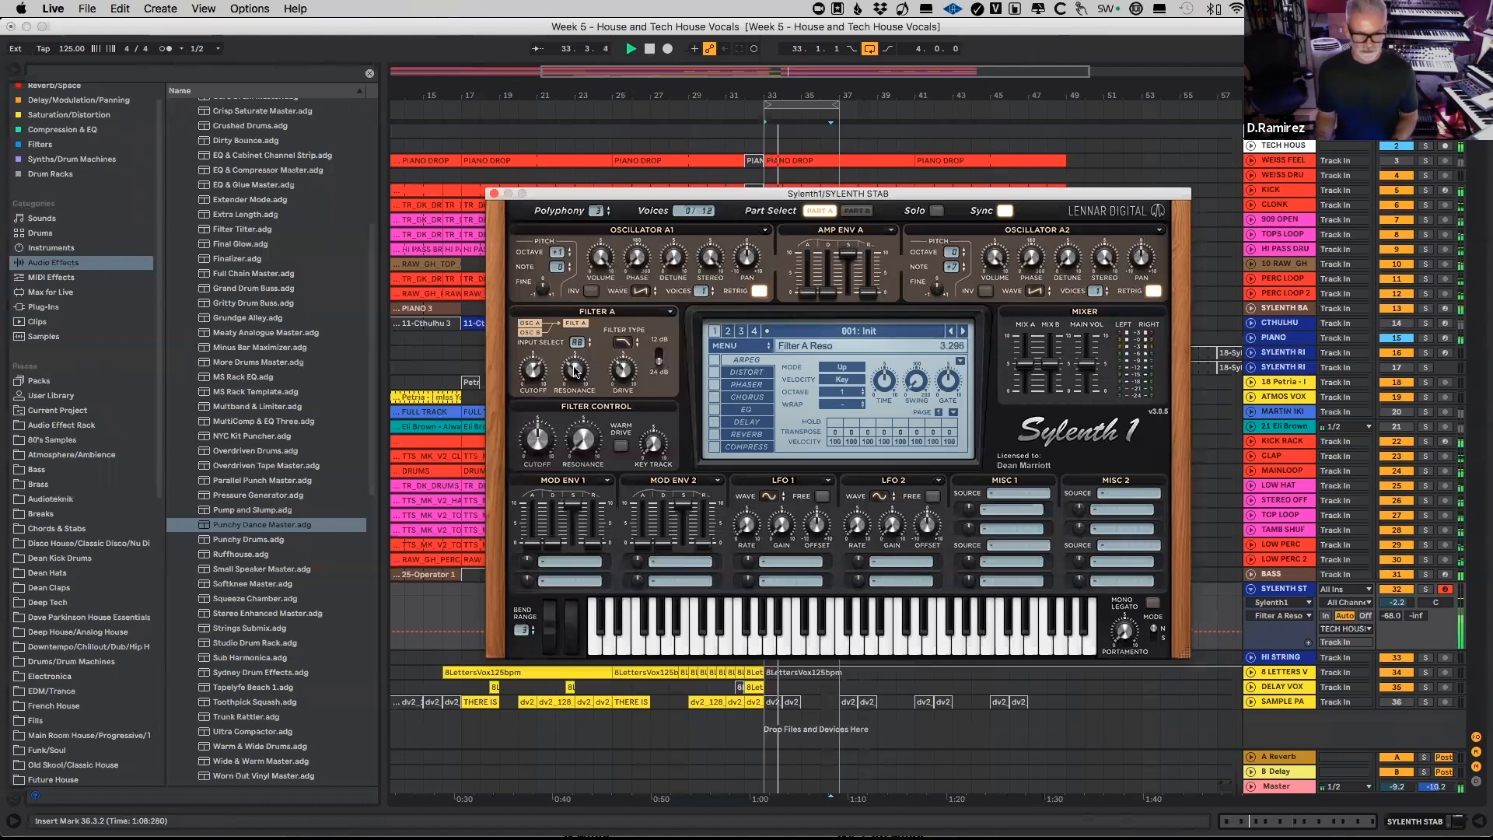
pyautogui.click(623, 371)
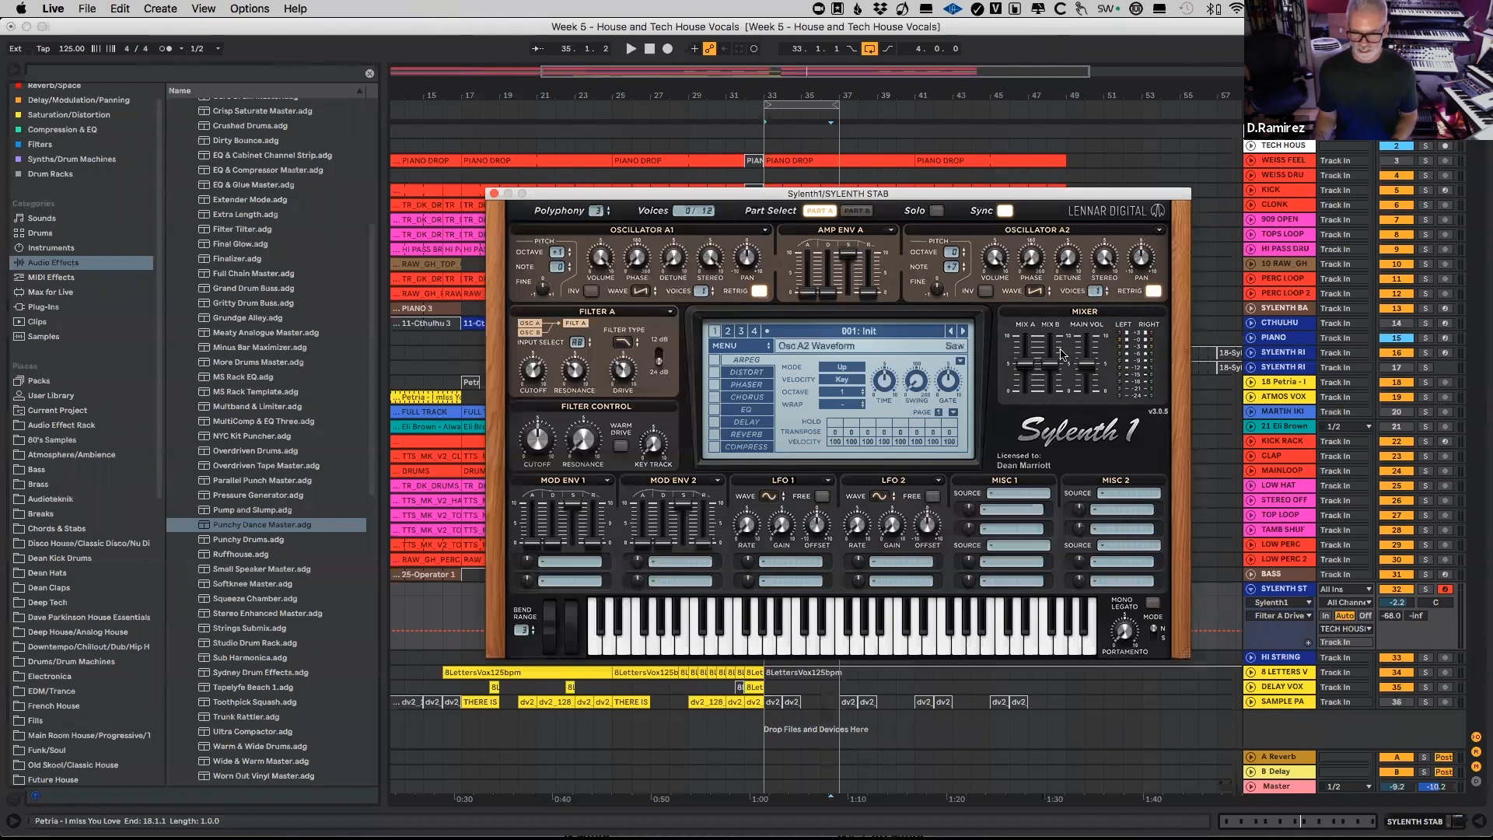
# Step: Lower the synth's main volume to about 3.6 and audition the loop
pyautogui.moveTo(1091, 367); pyautogui.dragTo(1094, 397)
pyautogui.press('space')
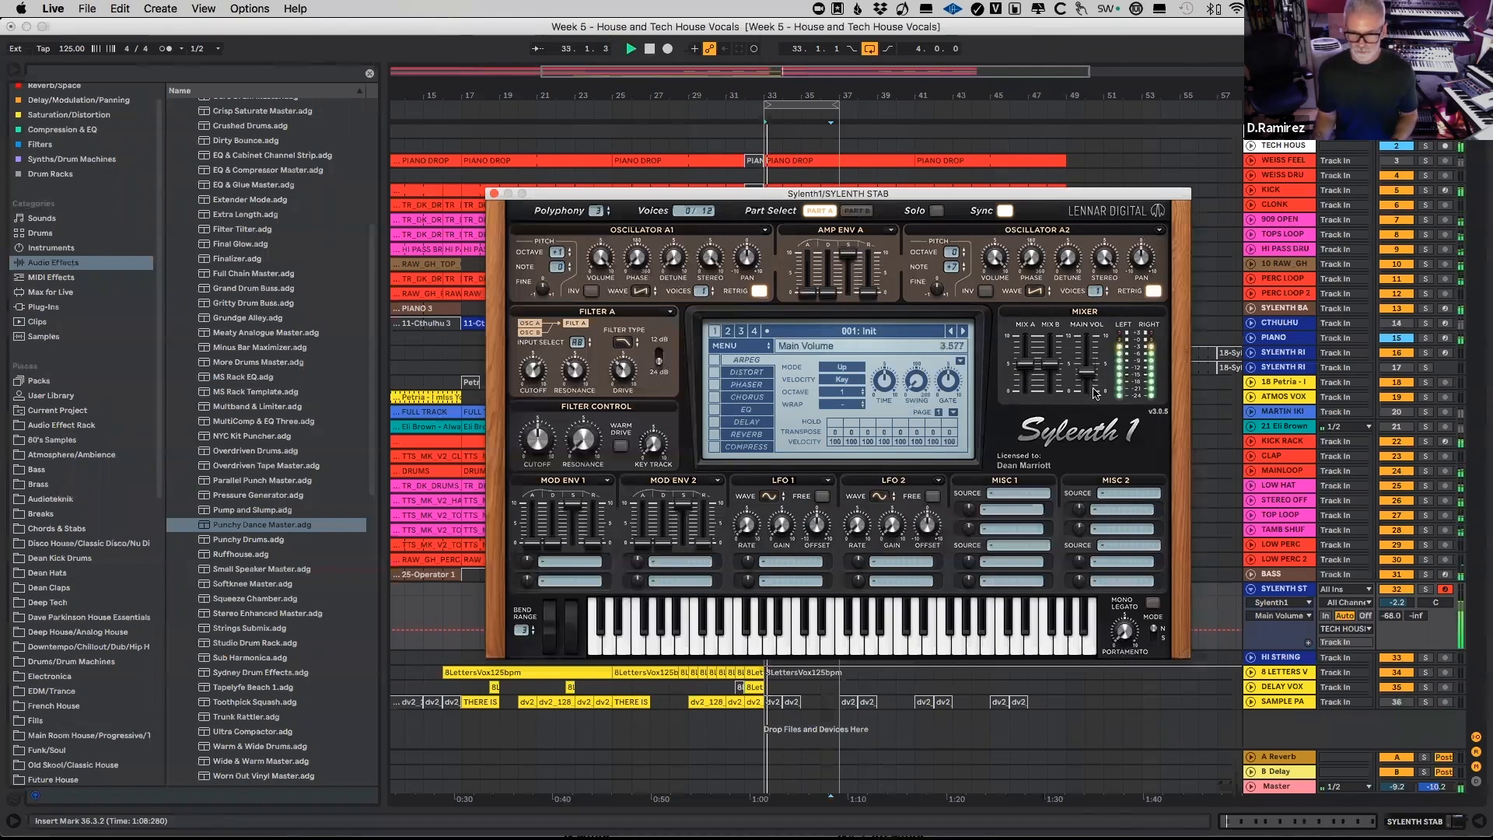
pyautogui.press('space')
# Step: Set the oscillator volumes to about 6.2 on A1, 7.2 on A2 and 7.5 on B1, and adjust B2's volume
pyautogui.click(601, 258)
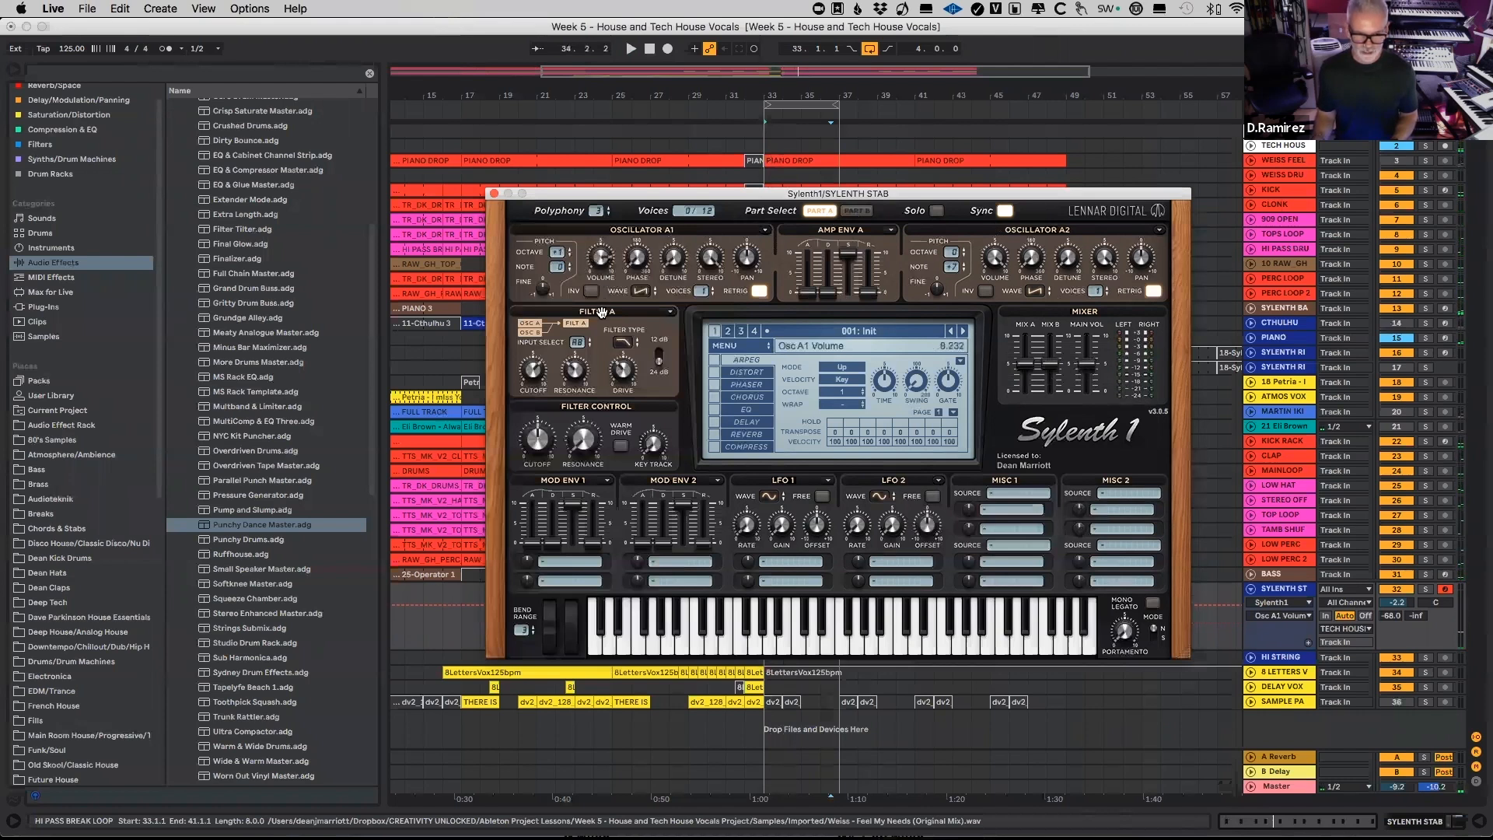
pyautogui.click(993, 259)
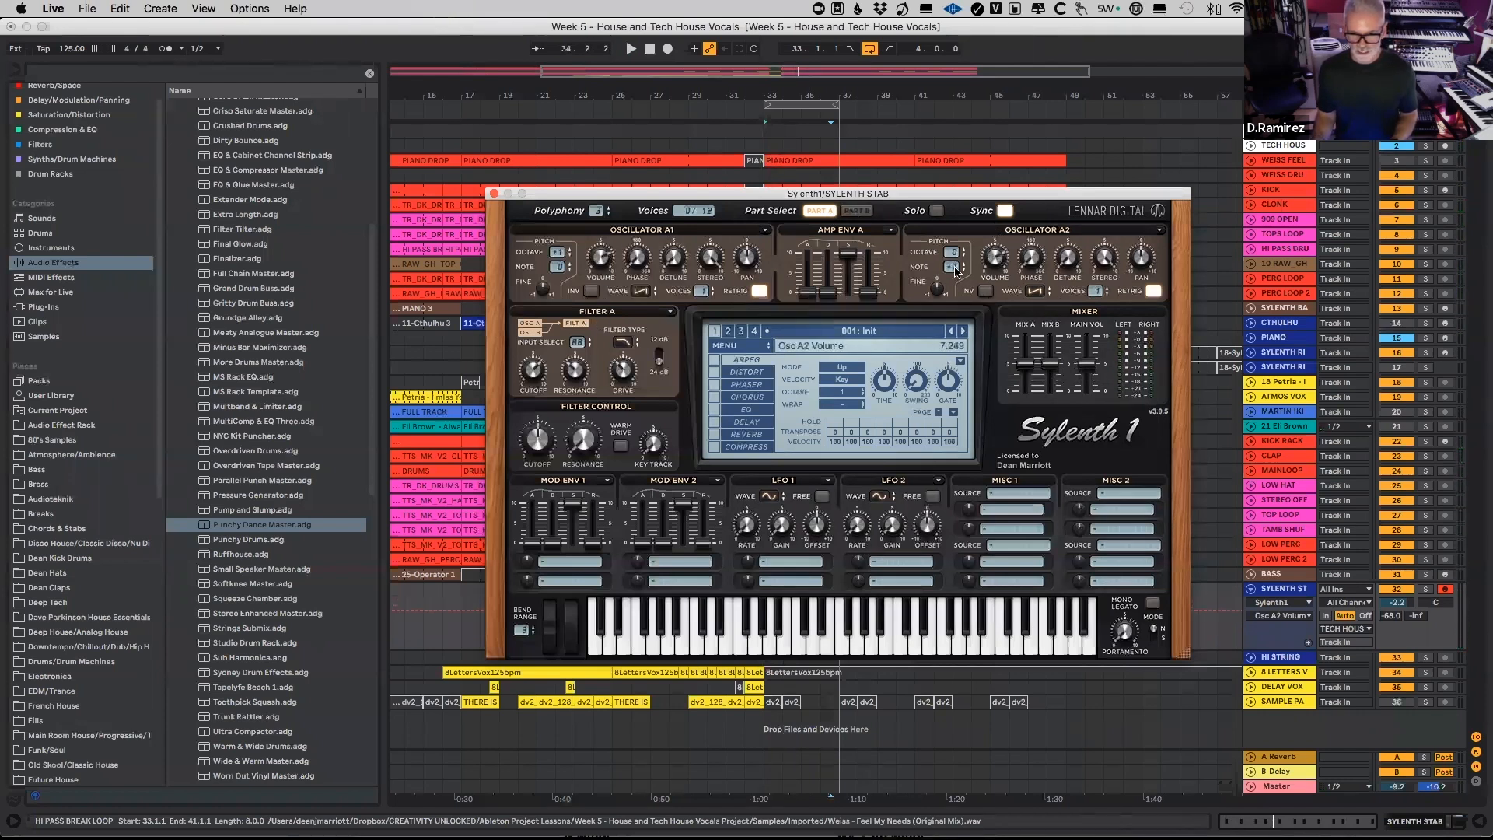
pyautogui.click(857, 210)
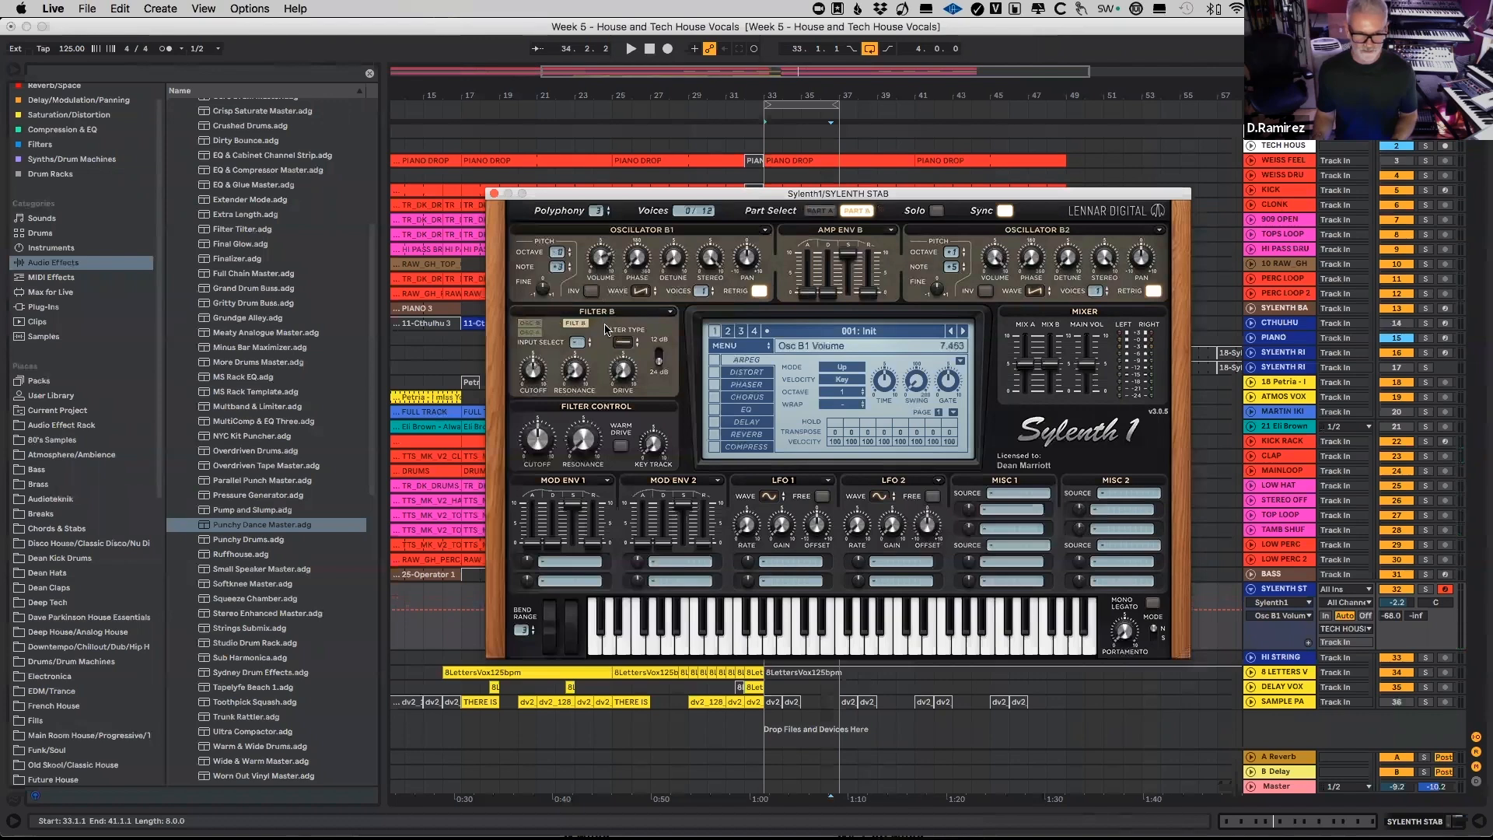
pyautogui.click(986, 272)
pyautogui.moveTo(986, 274); pyautogui.dragTo(990, 327)
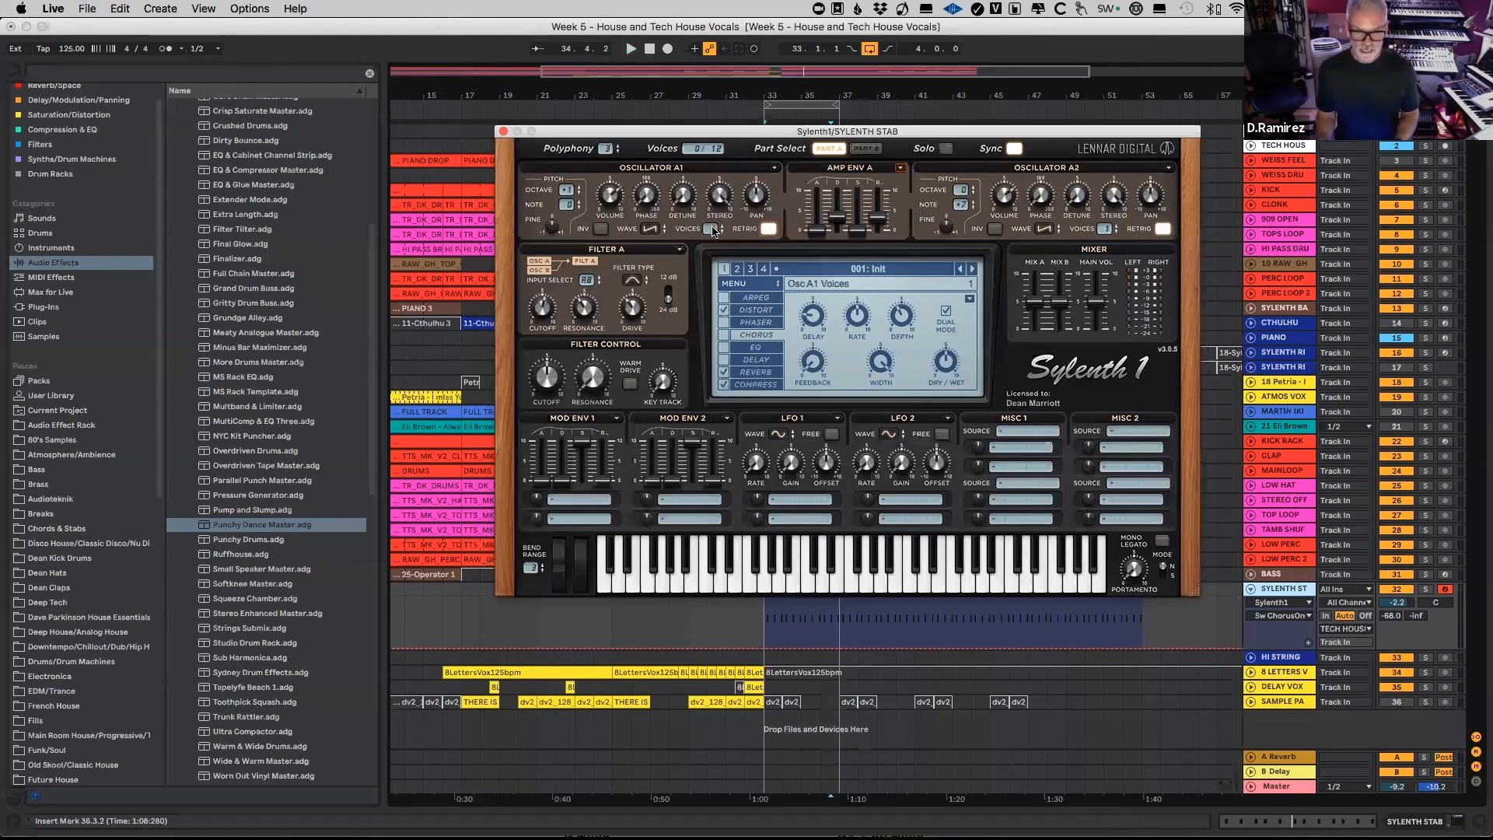
# Step: Raise the voices to 2 on all four oscillators across Parts A and B, then return to Part A
pyautogui.moveTo(714, 212); pyautogui.dragTo(715, 206)
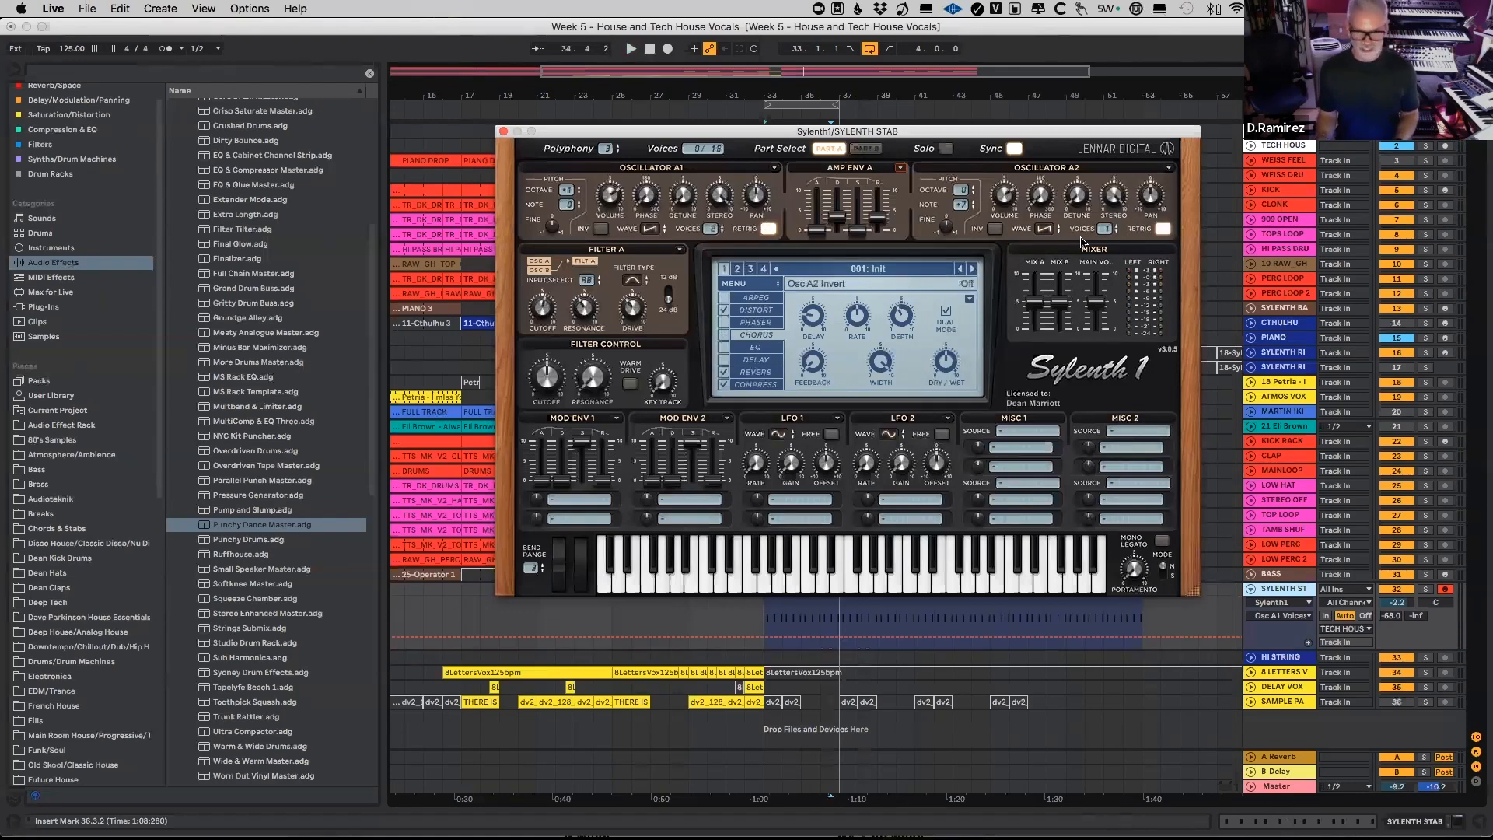
pyautogui.click(866, 148)
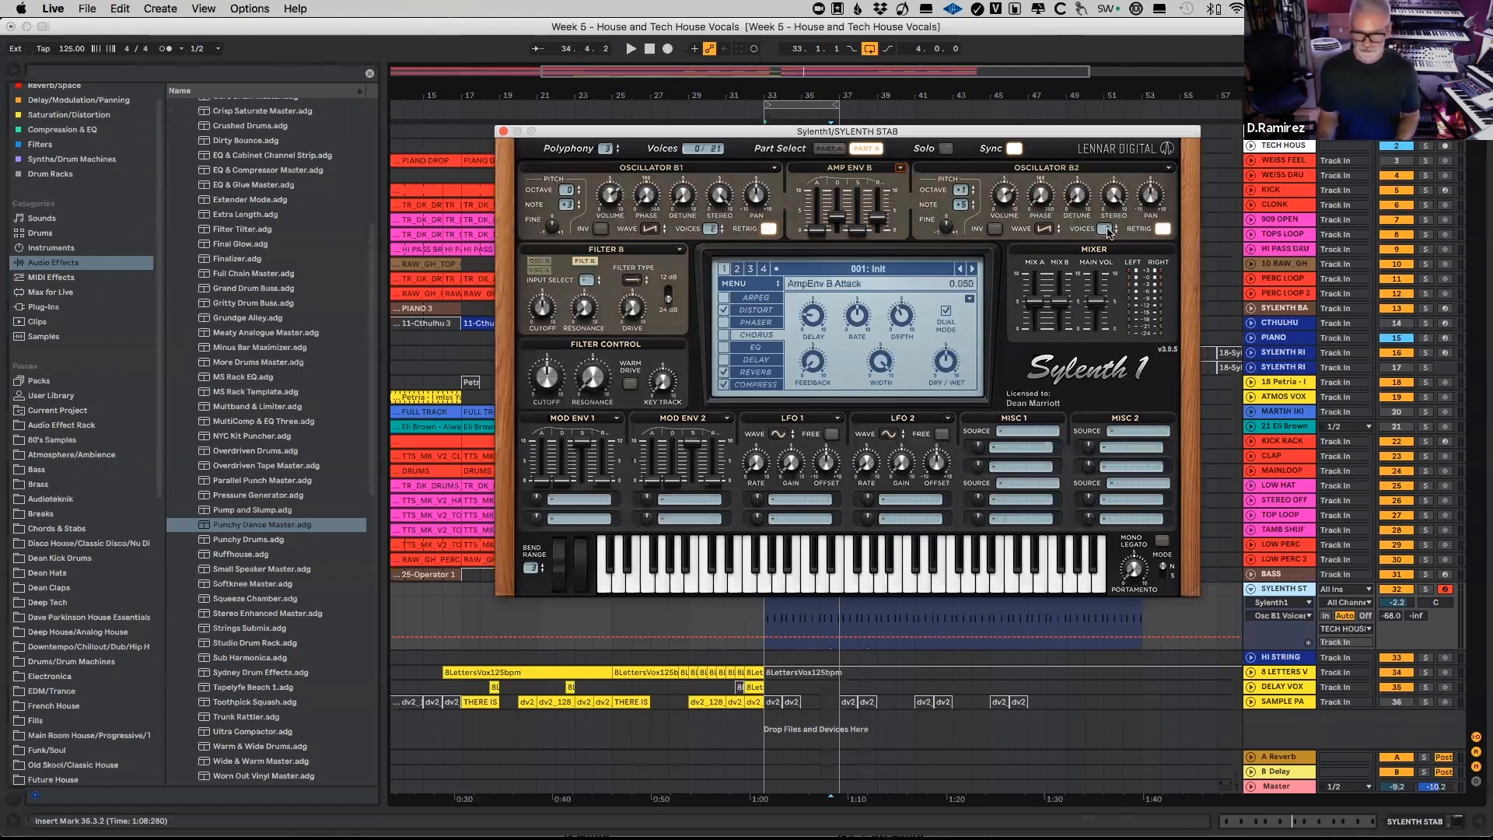
pyautogui.click(823, 149)
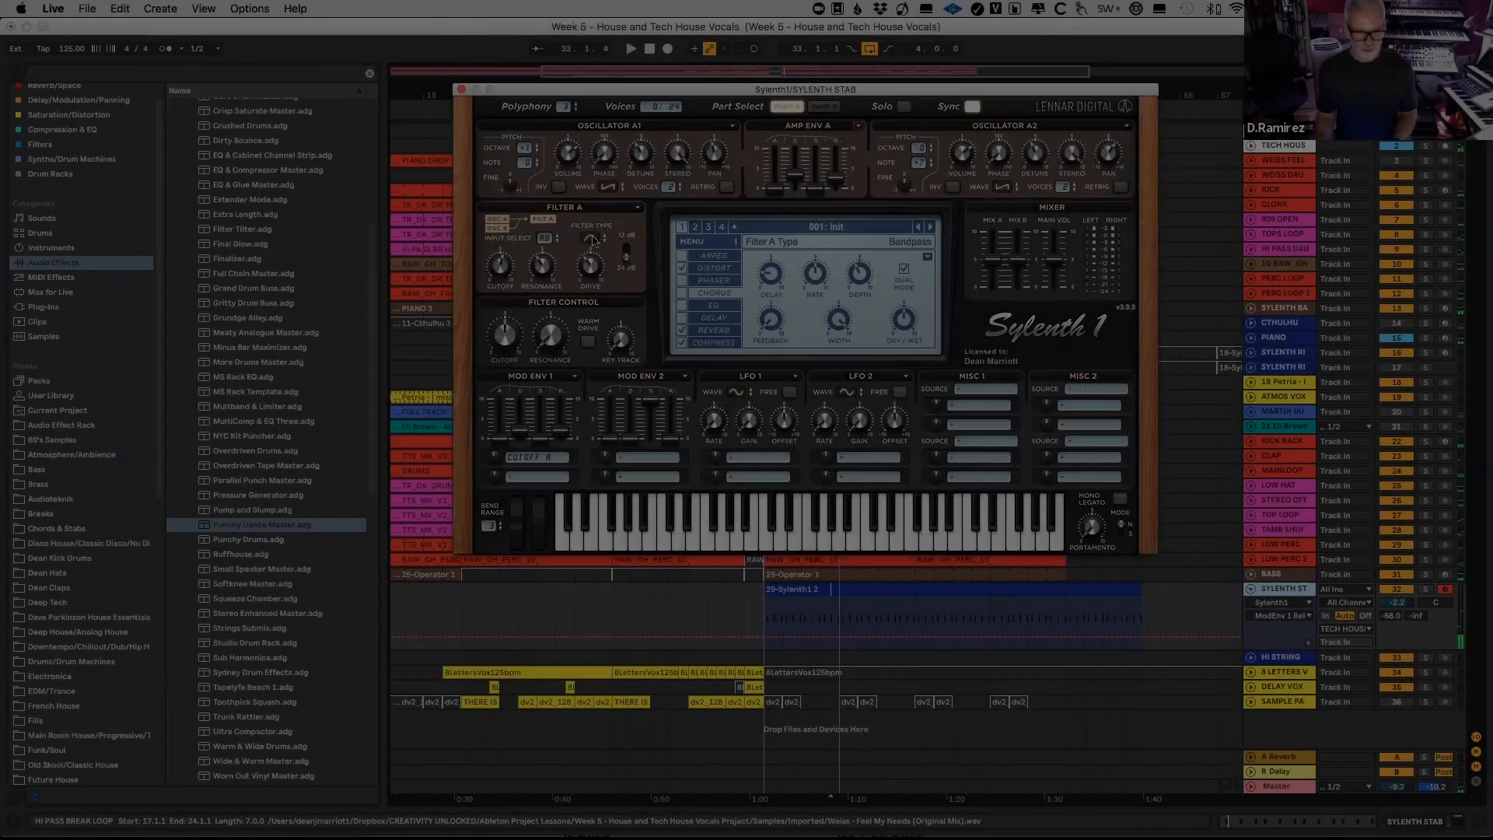
# Step: Switch Filter A to Lowpass and, while the loop plays, adjust Mod Env 1's cutoff amount and set its decay to about 2.3
pyautogui.click(590, 238)
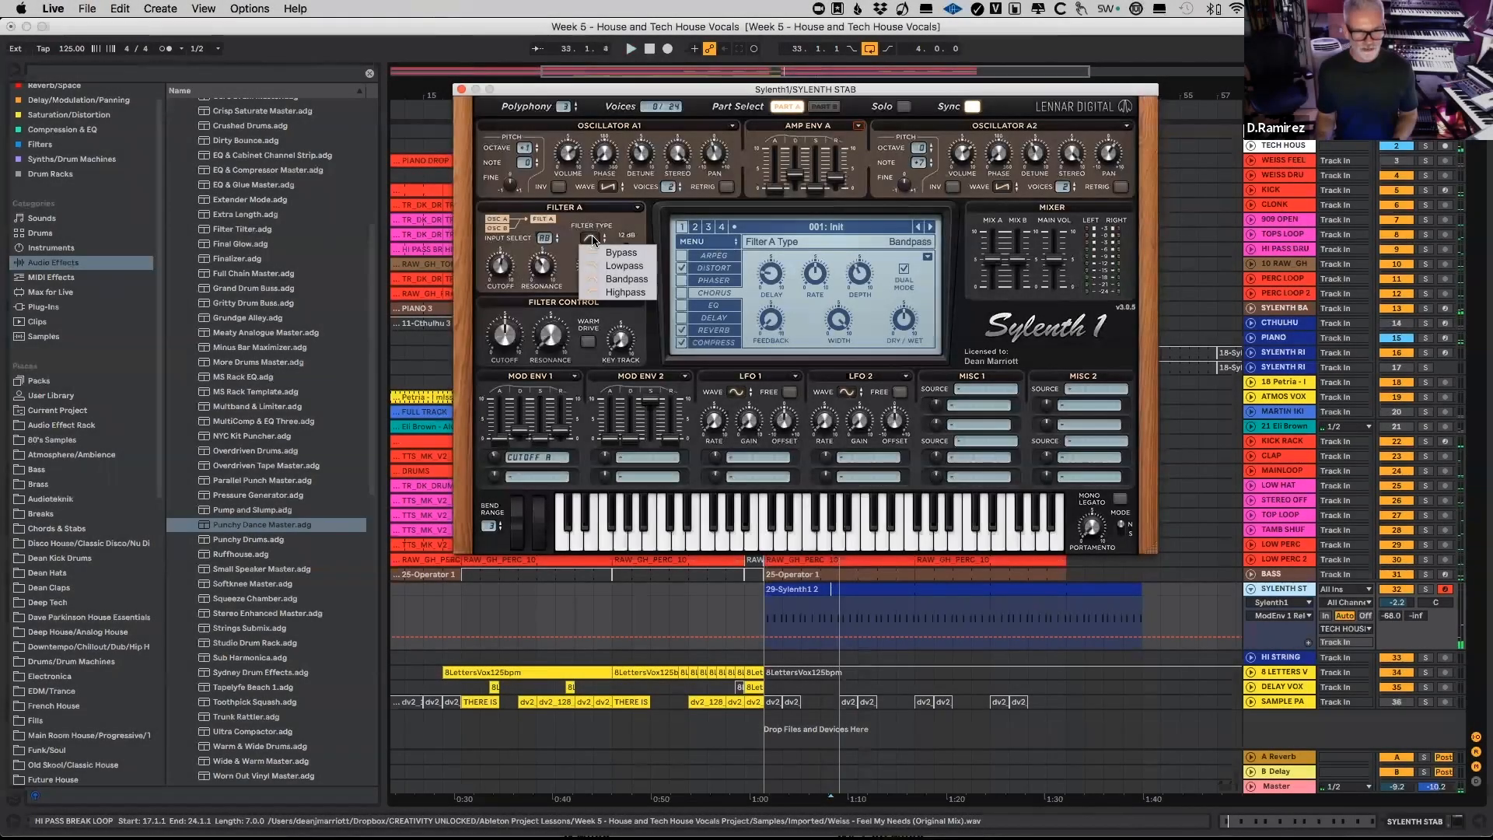
pyautogui.click(639, 270)
pyautogui.press('space')
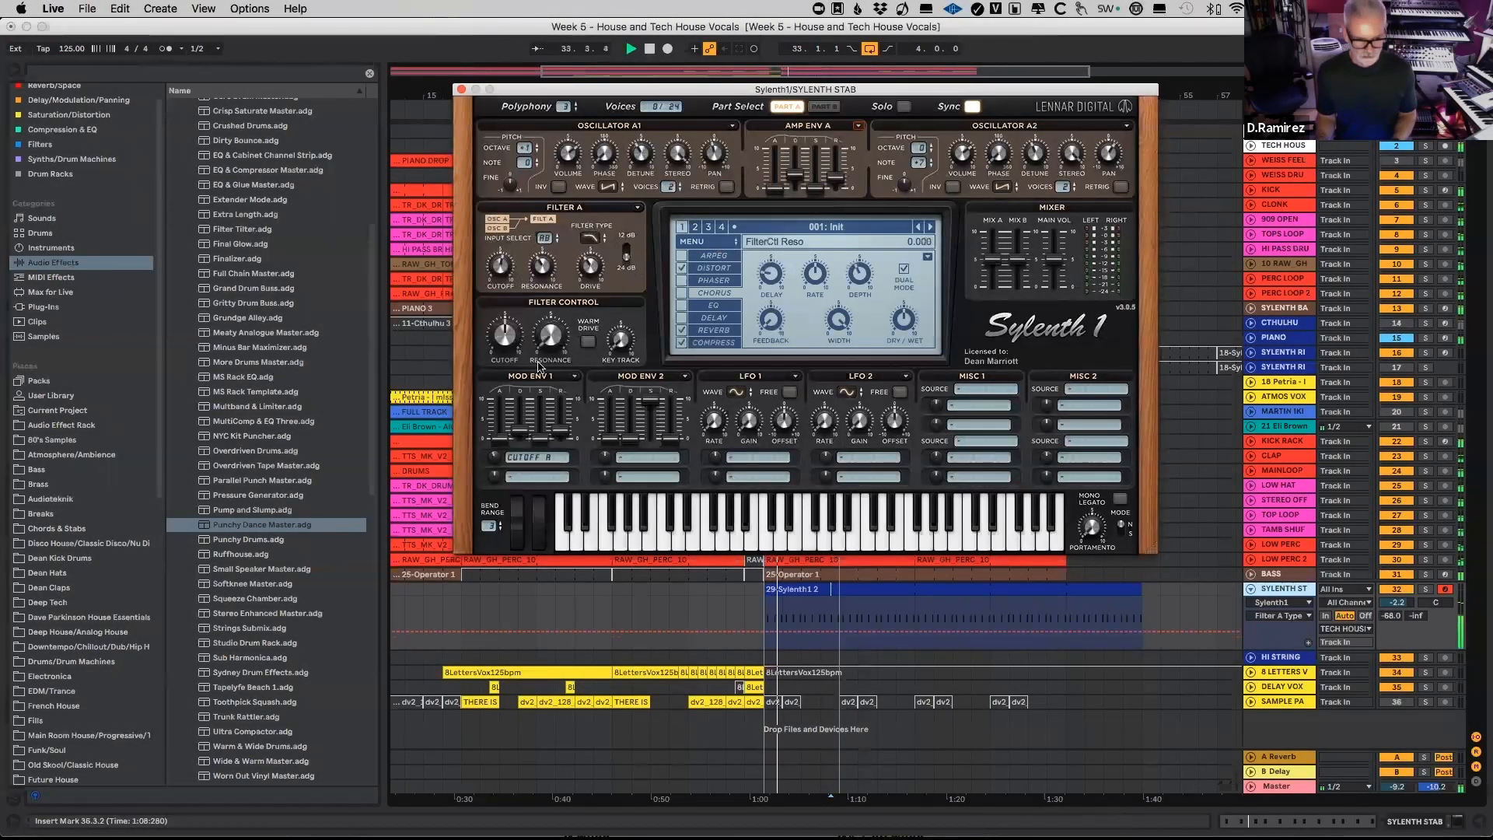
pyautogui.moveTo(494, 457); pyautogui.dragTo(523, 420)
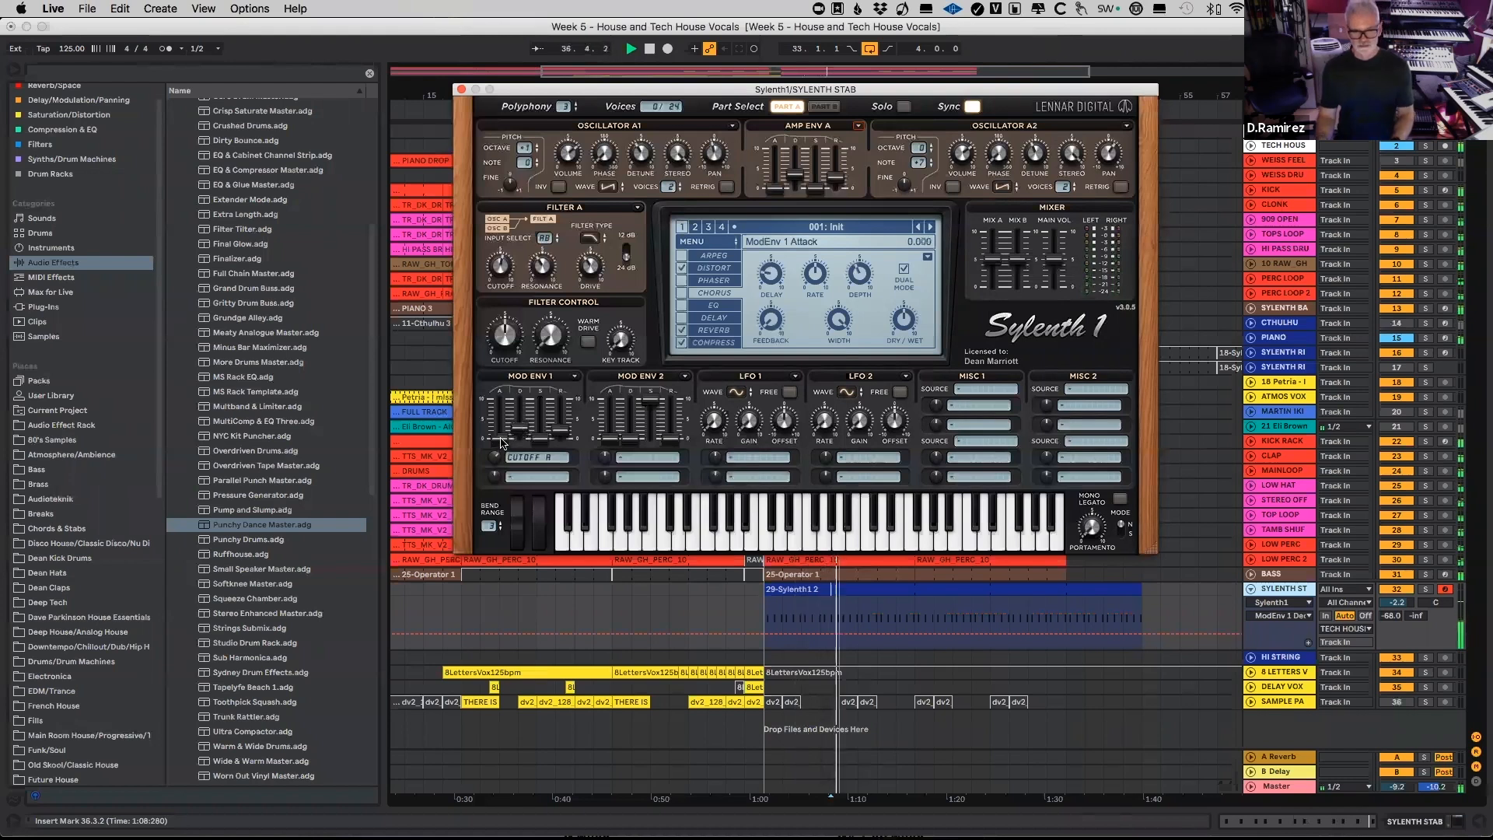
pyautogui.moveTo(519, 427); pyautogui.dragTo(521, 439)
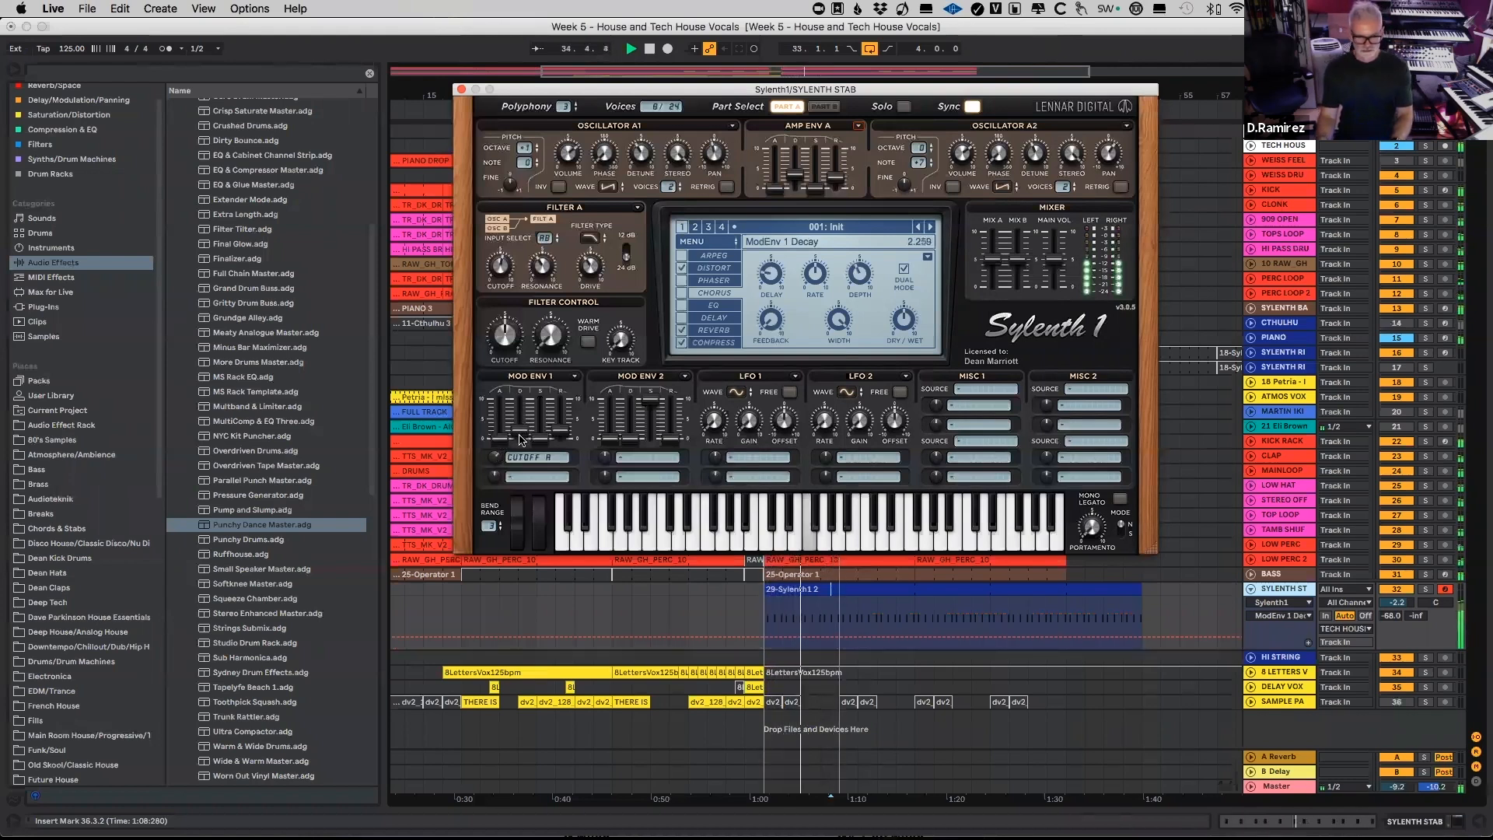
# Step: Change Filter A's type to Bandpass and bring Mod Env 1's cutoff modulation amount down to about -1.6 during playback
pyautogui.click(588, 239)
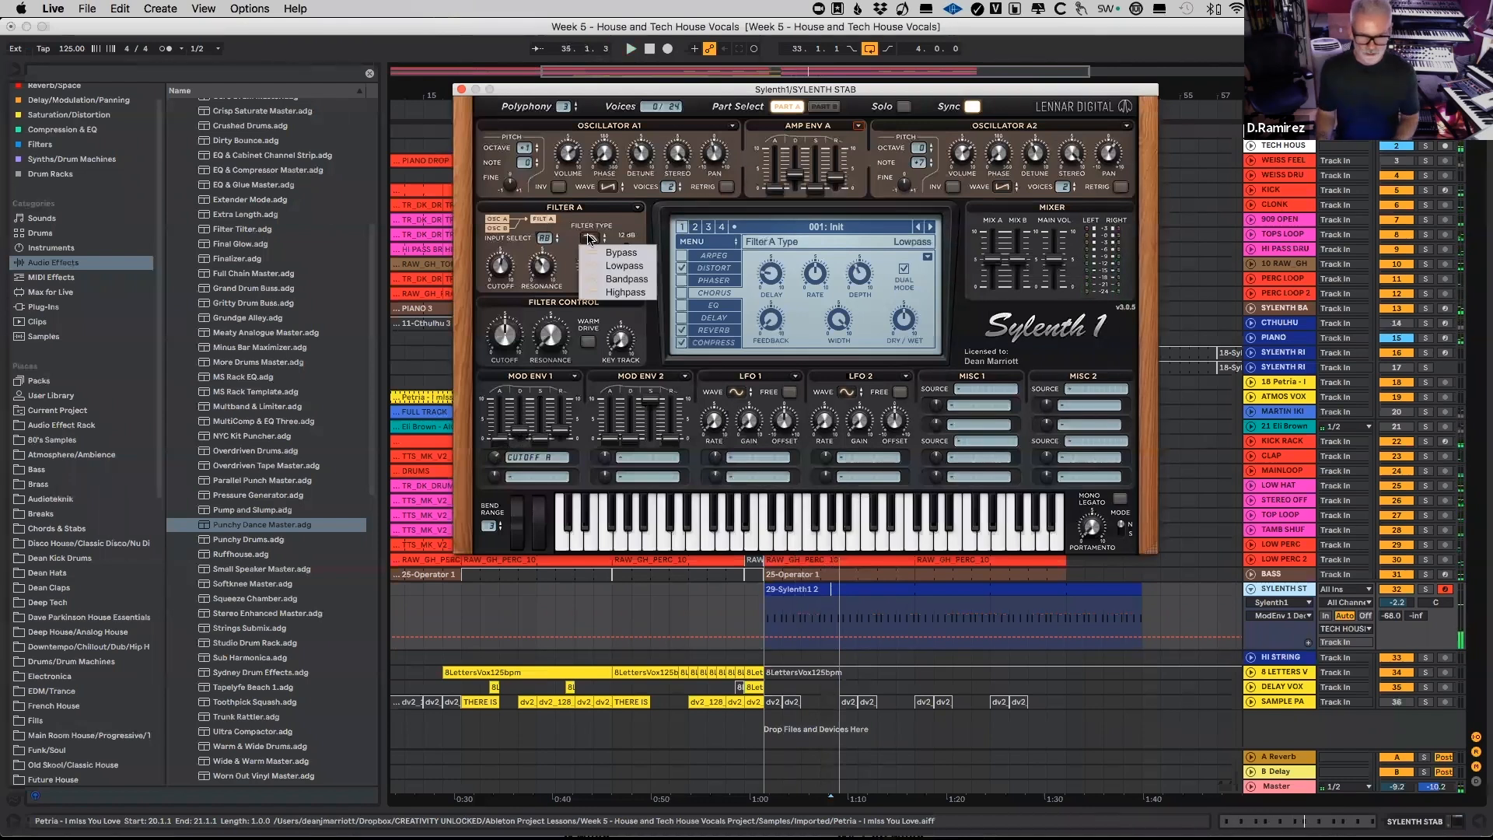
pyautogui.click(634, 279)
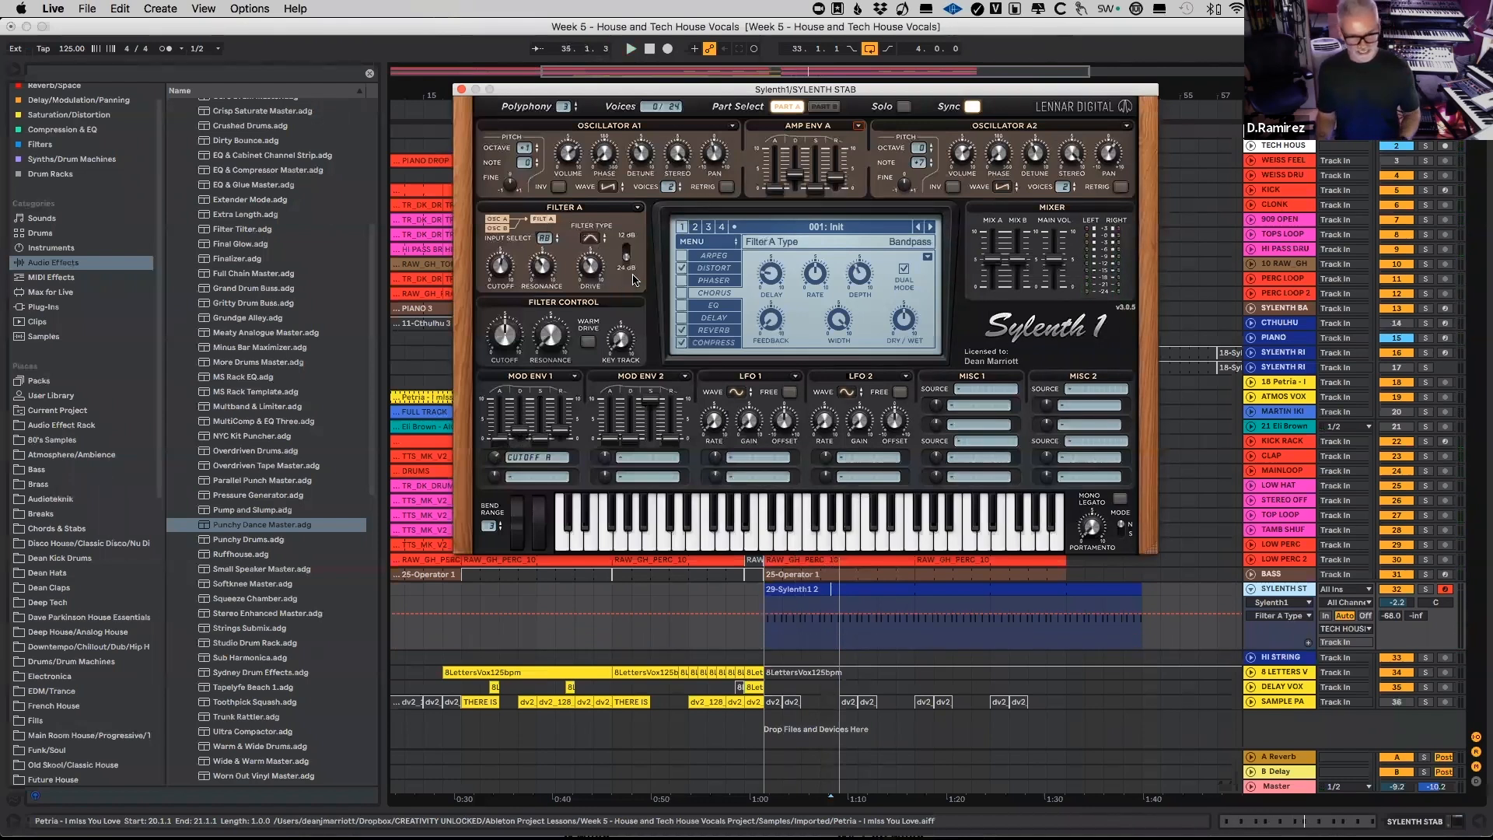
pyautogui.click(495, 477)
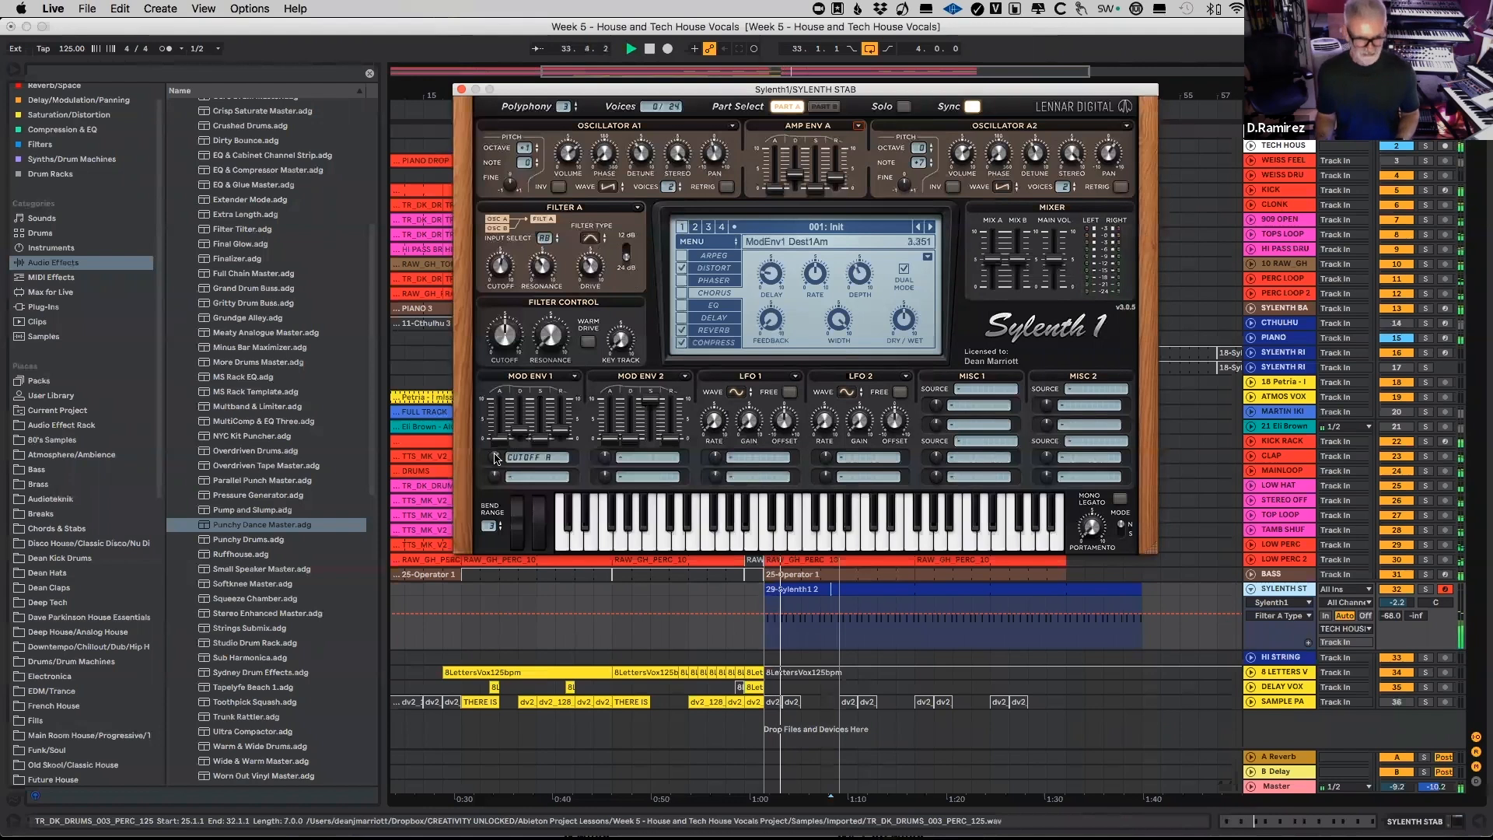
pyautogui.moveTo(495, 477); pyautogui.dragTo(493, 511)
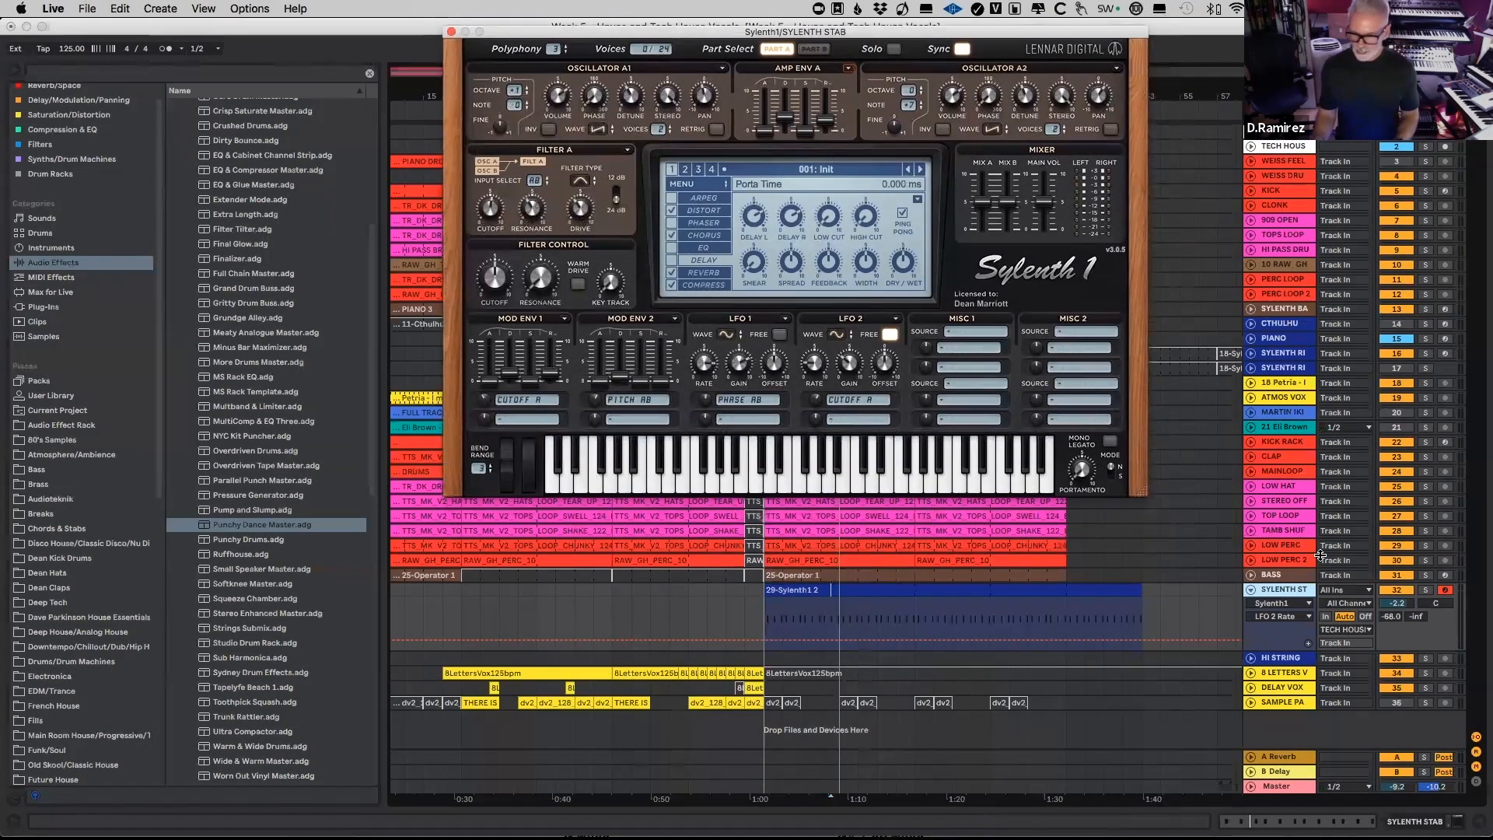
# Step: Show the SYLENTH STAB track's device chain and move the synth window clear of the browser
pyautogui.click(1293, 591)
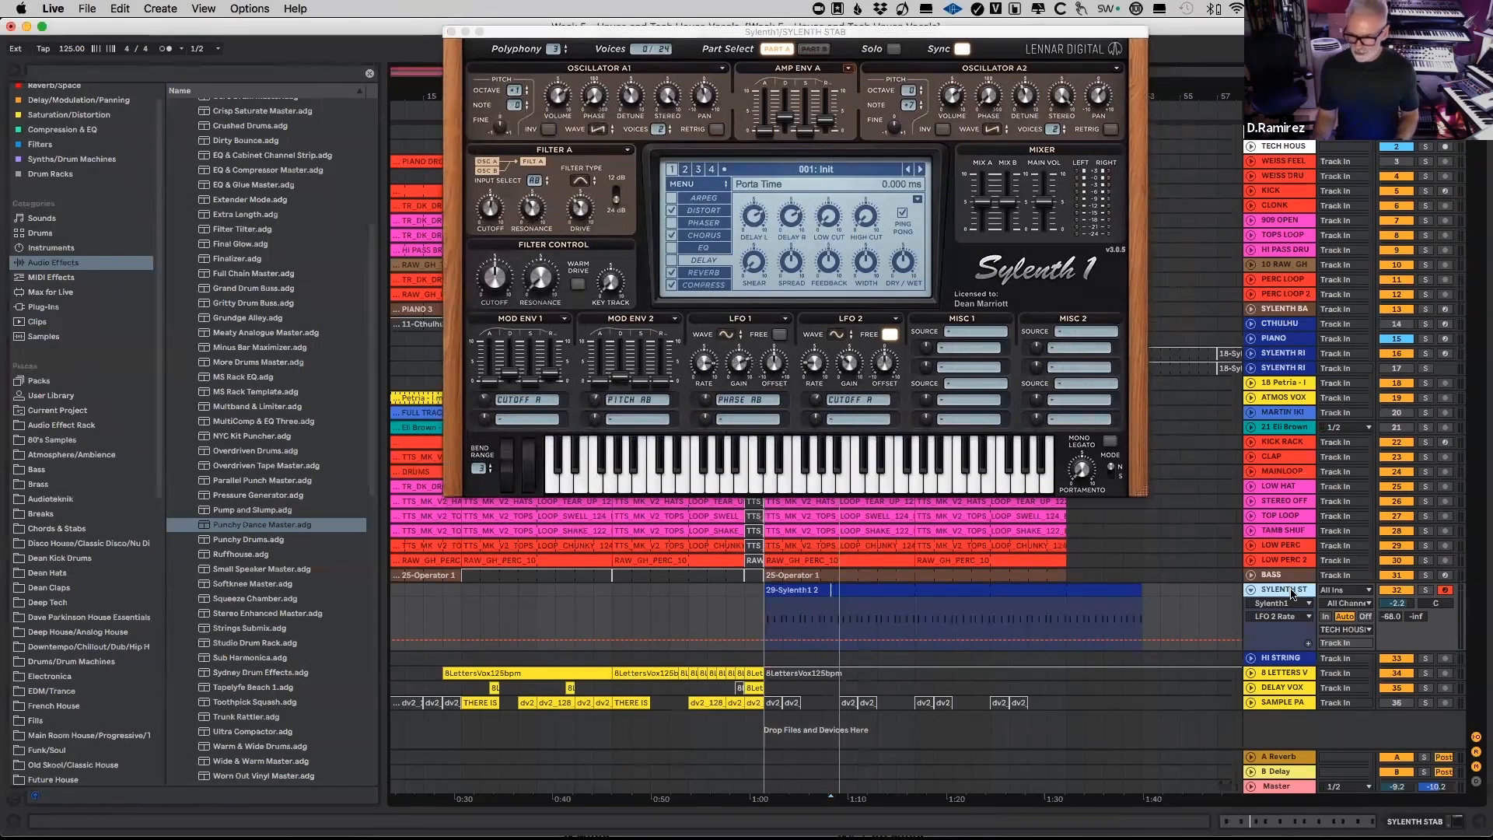
pyautogui.doubleClick(1279, 591)
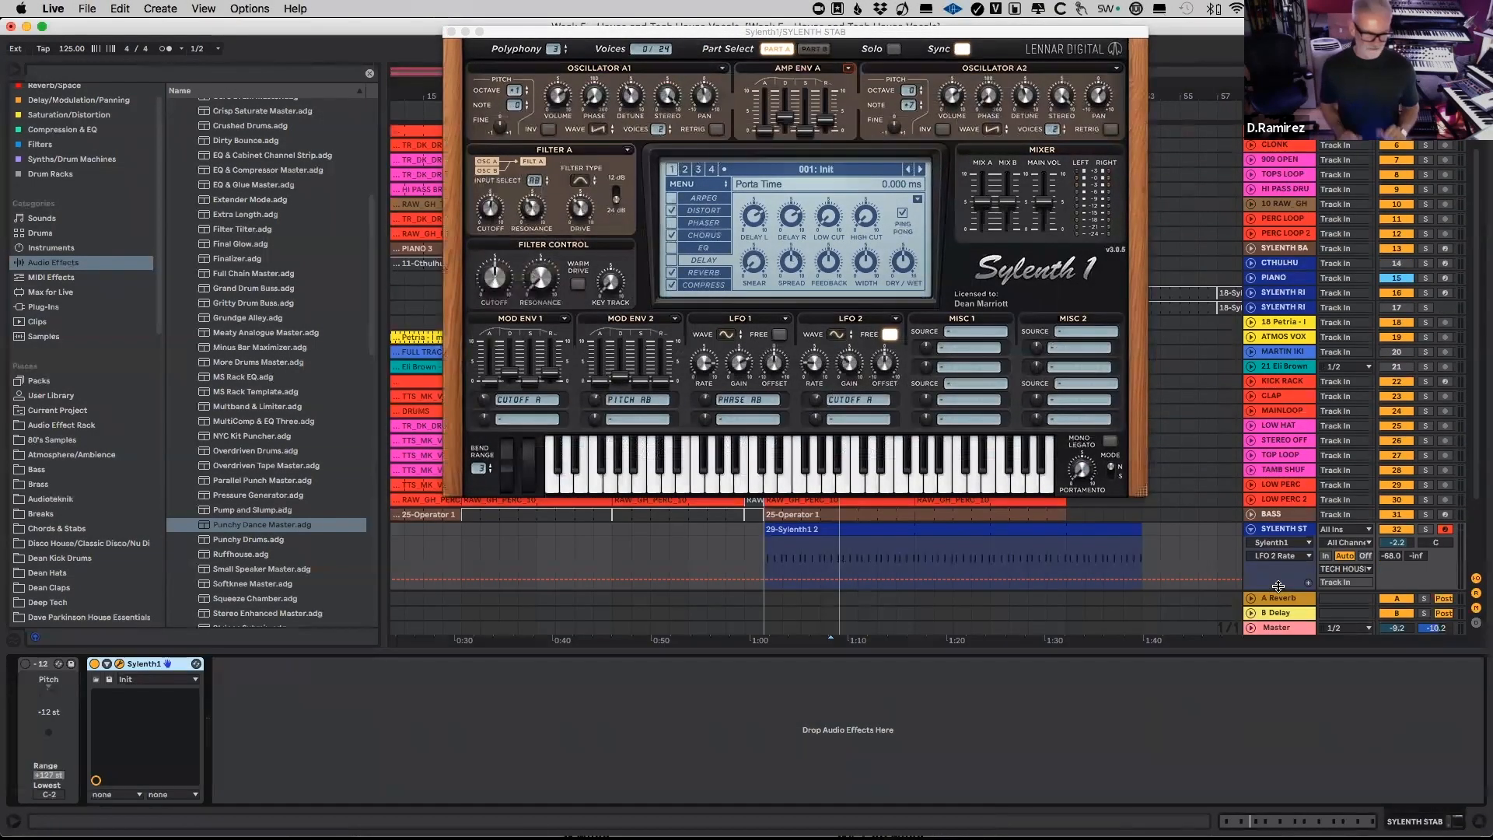
pyautogui.moveTo(507, 36); pyautogui.dragTo(598, 42)
# Step: Search the browser's audio effects for "satura" and add Saturator after Sylenth1 on the SYLENTH STAB track
pyautogui.click(47, 70)
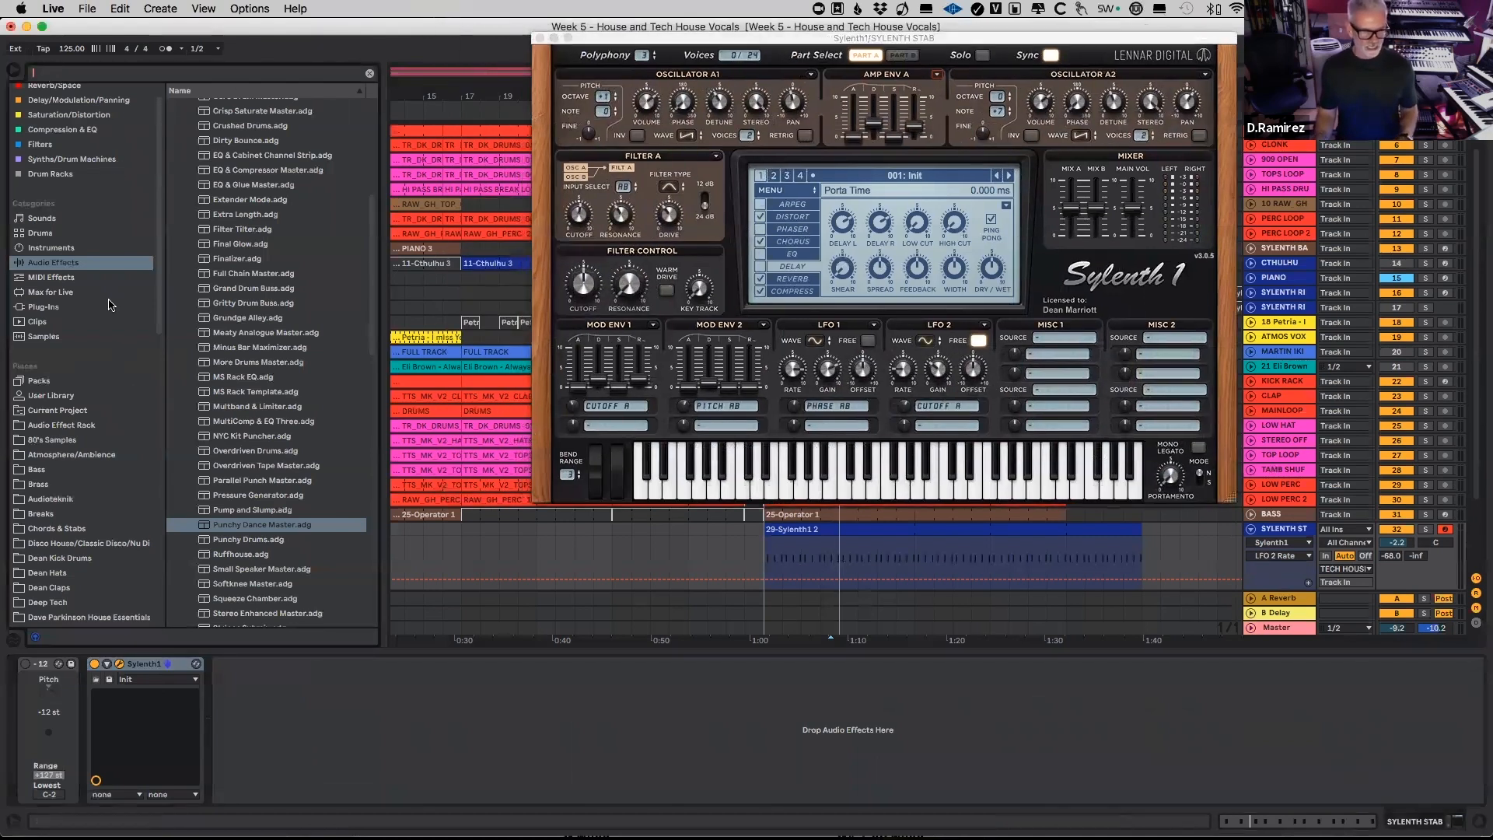
pyautogui.scroll(1, 109, 305)
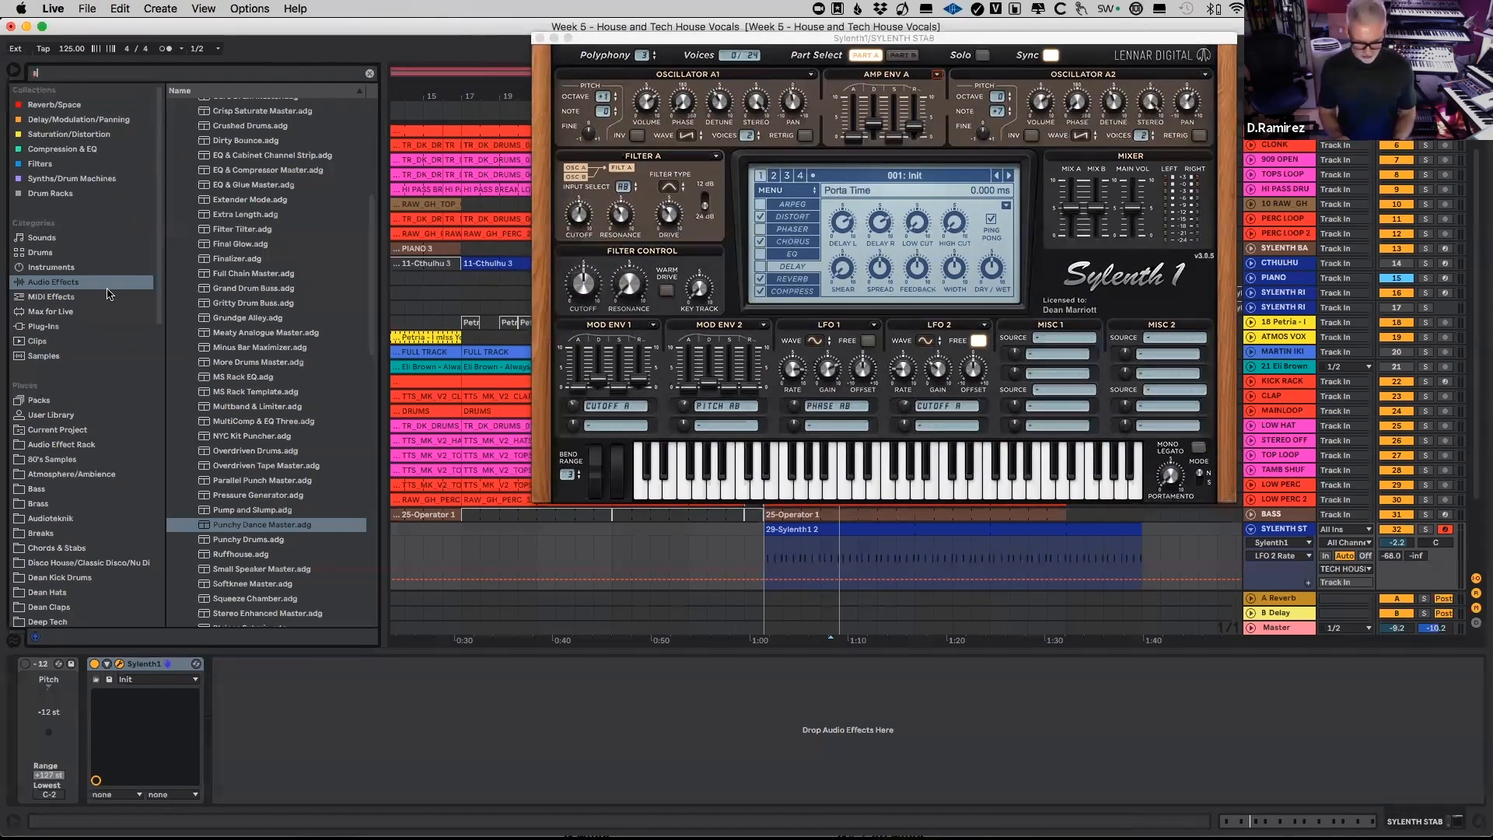
pyautogui.write('s')
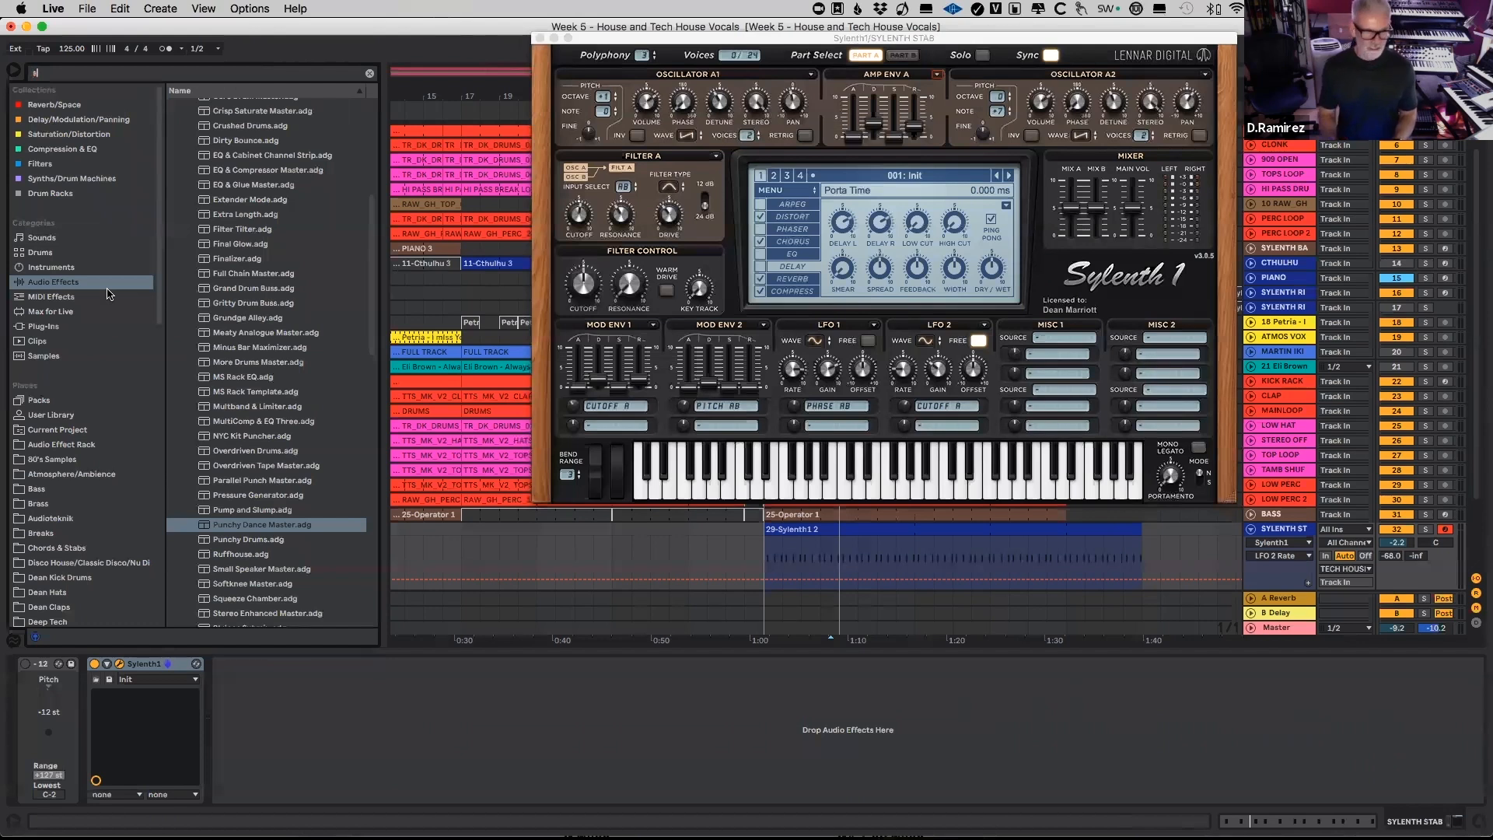
pyautogui.write('atura')
pyautogui.click(59, 284)
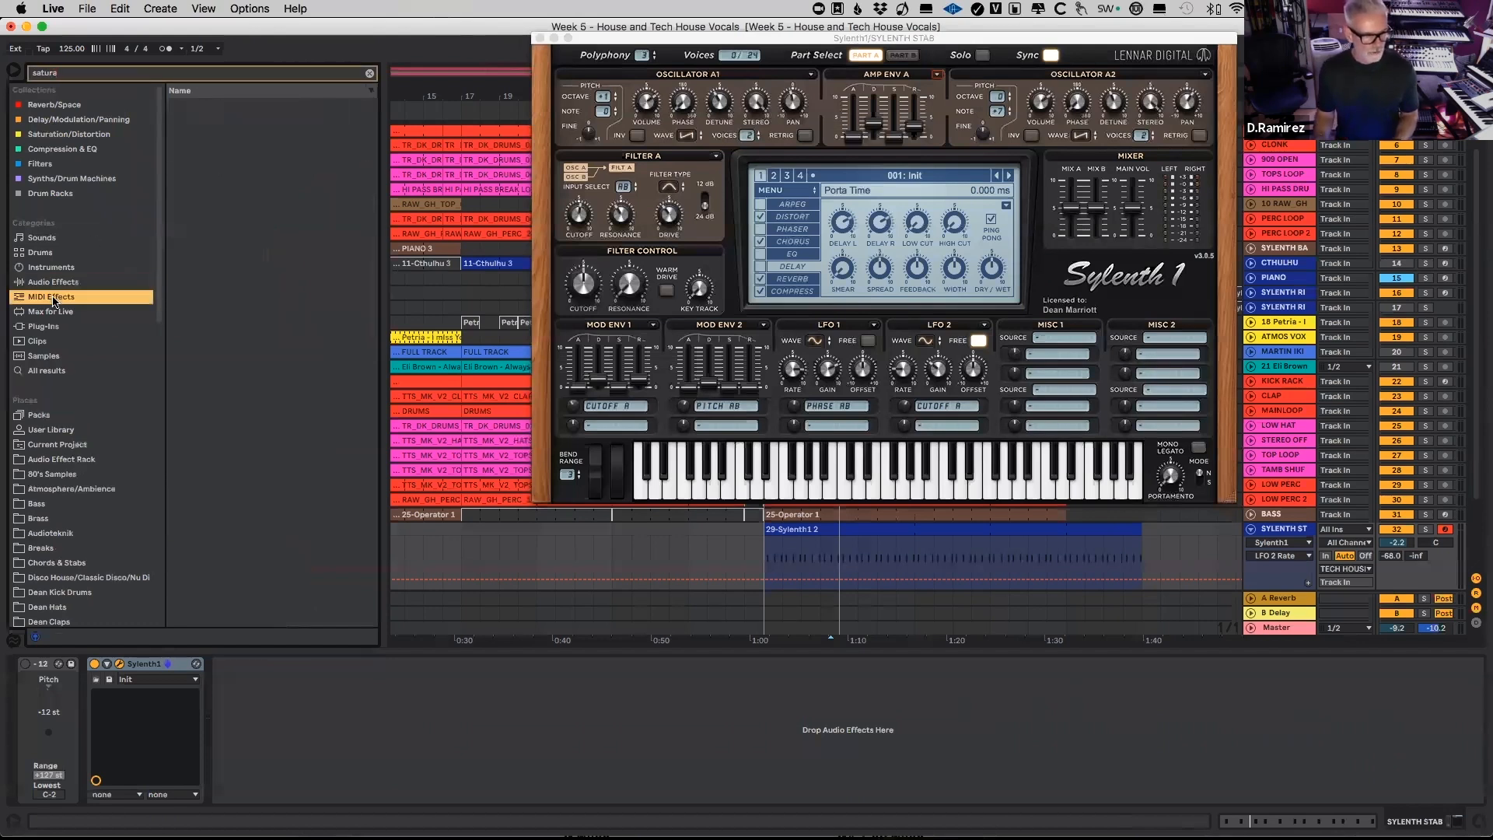
pyautogui.click(214, 165)
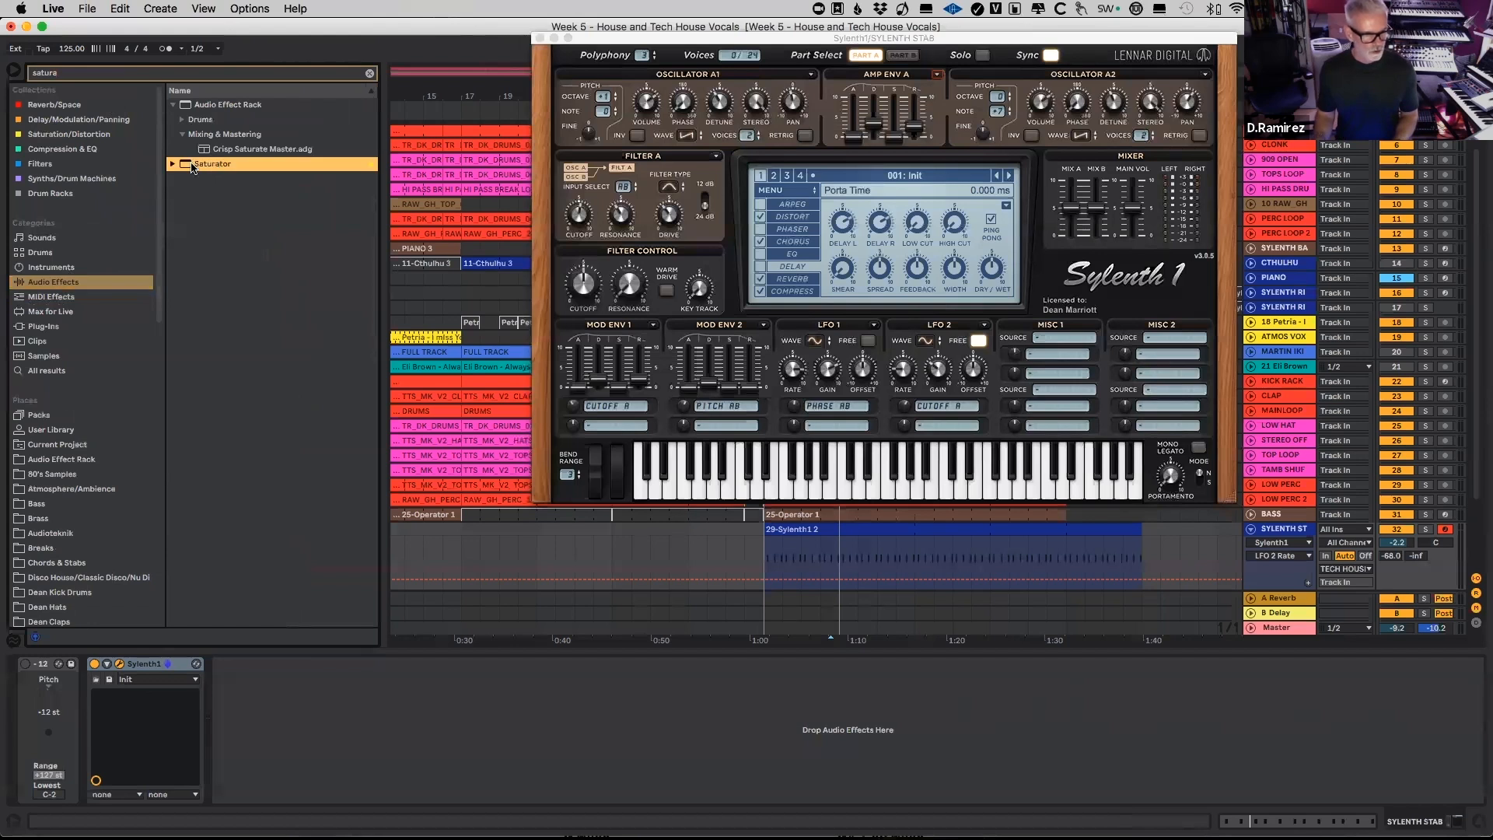
pyautogui.moveTo(184, 167); pyautogui.dragTo(255, 755)
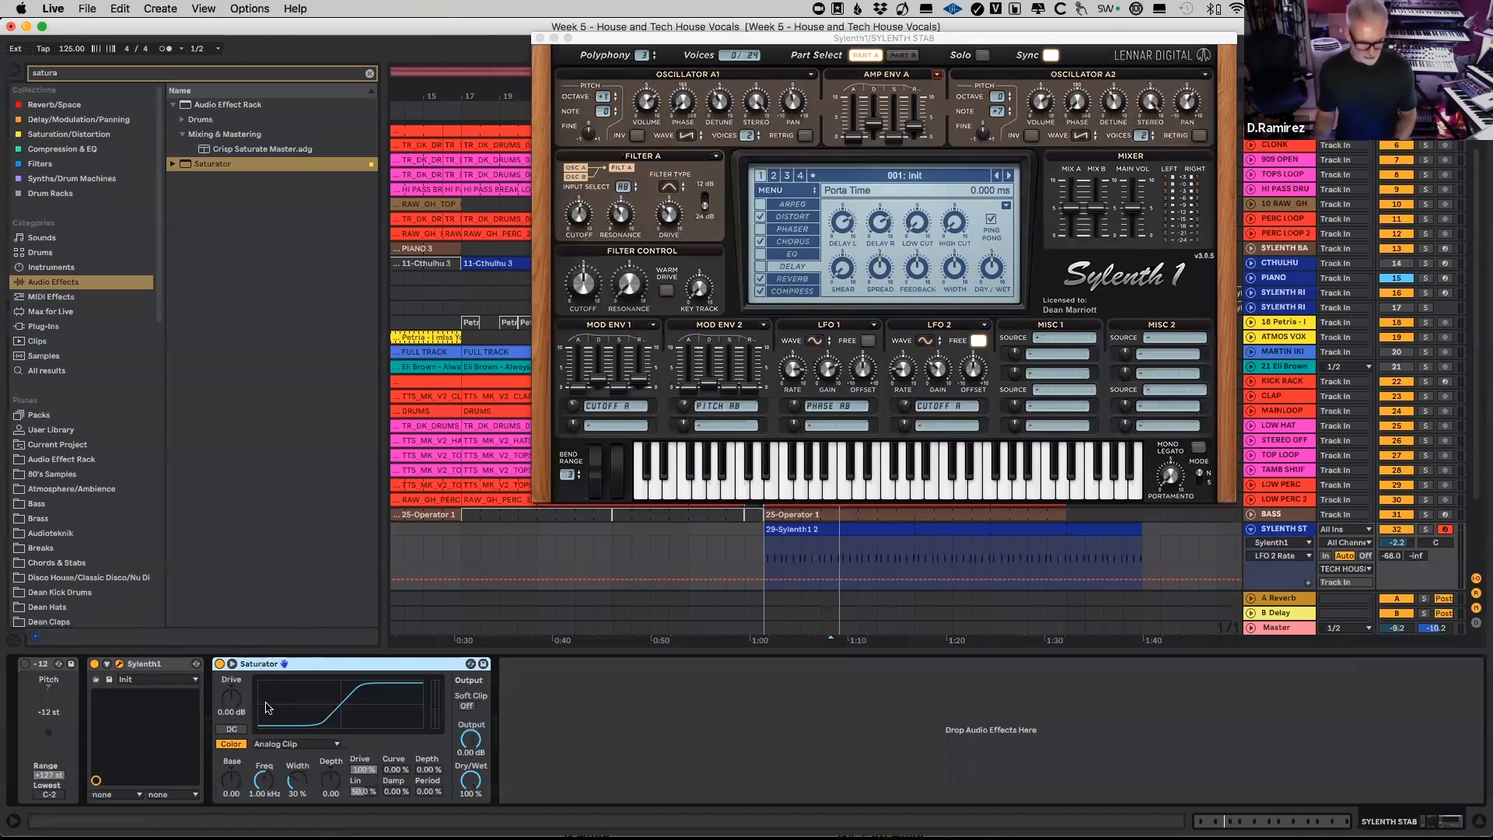
# Step: Raise Saturator's Drive to about 18.4 dB and lower its Output to about -16 dB, balancing them during playback
pyautogui.moveTo(236, 703); pyautogui.dragTo(236, 670)
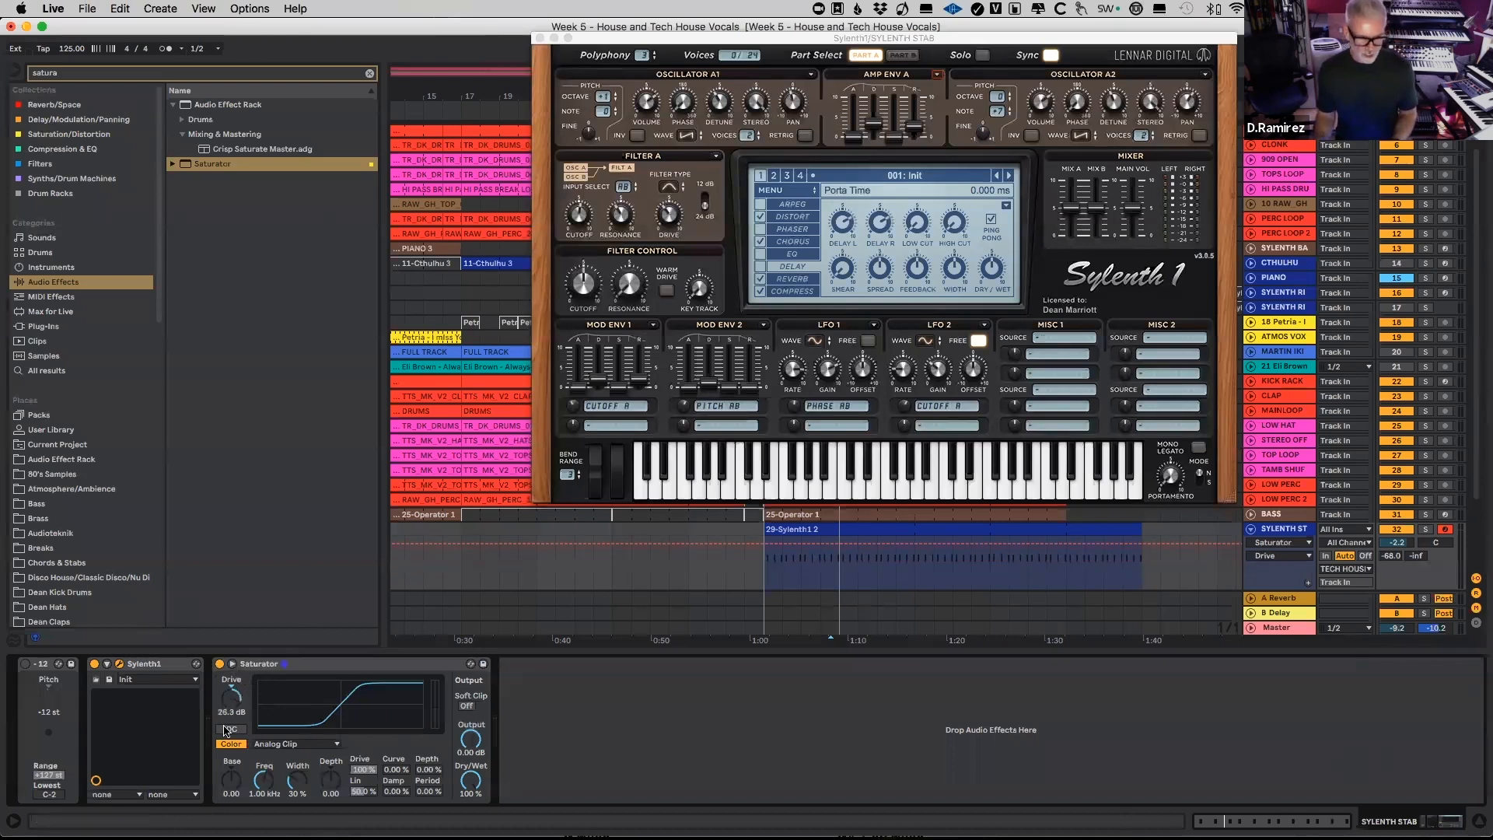
pyautogui.moveTo(464, 746); pyautogui.dragTo(464, 776)
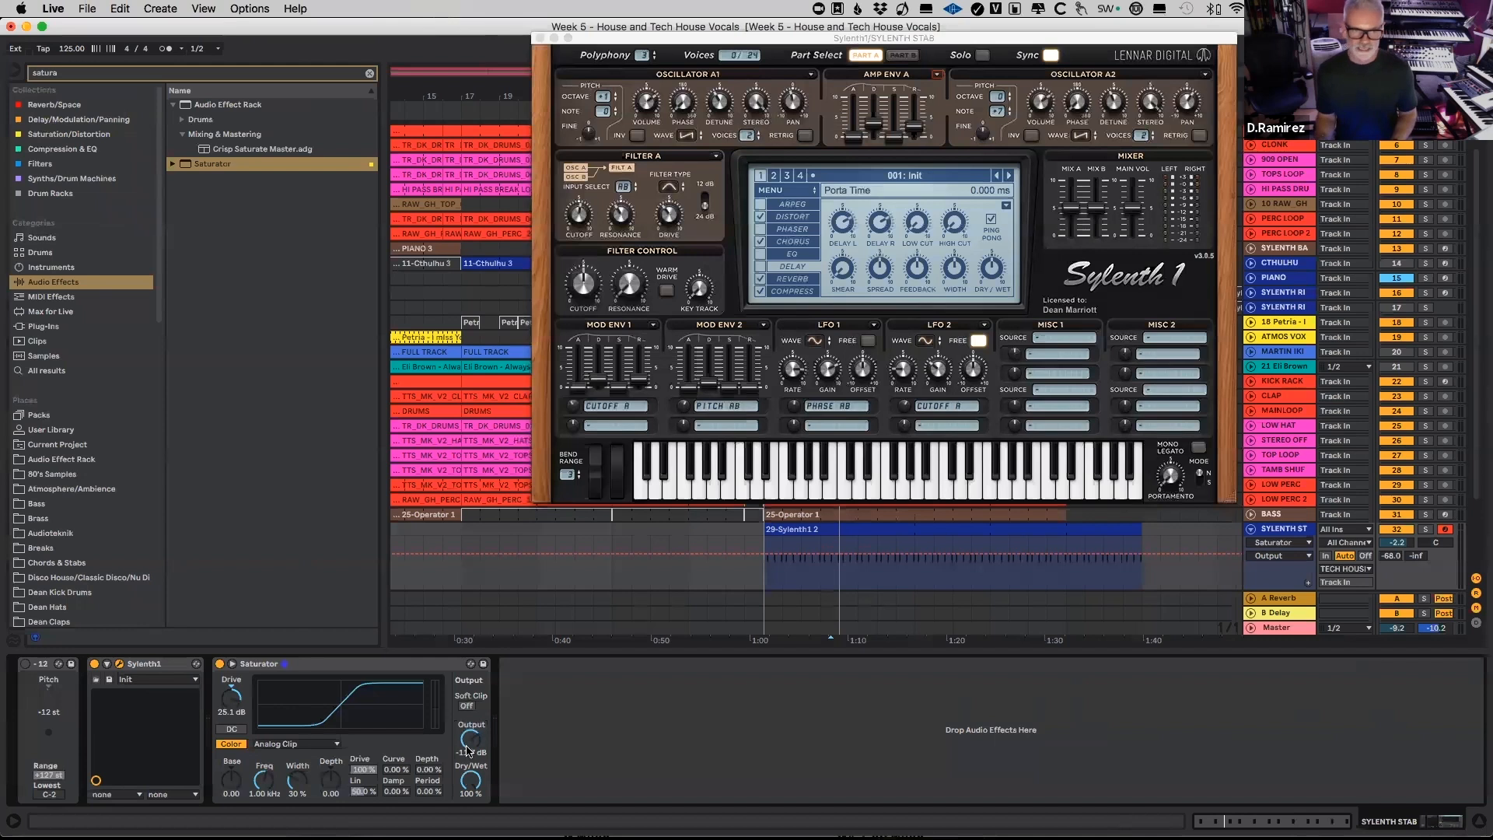
pyautogui.press('space')
pyautogui.moveTo(466, 749); pyautogui.dragTo(467, 759)
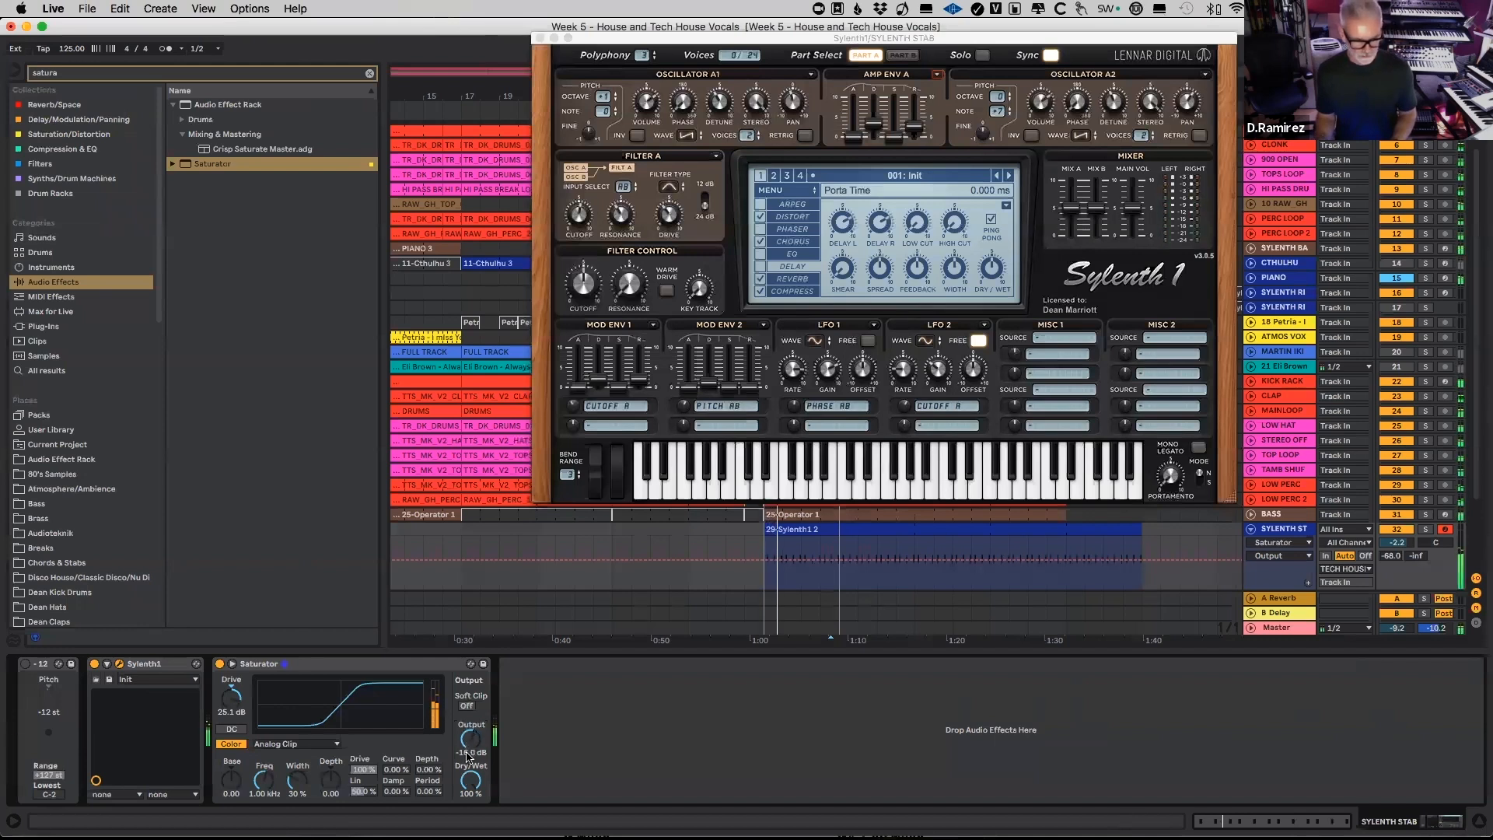
pyautogui.moveTo(237, 701); pyautogui.dragTo(237, 710)
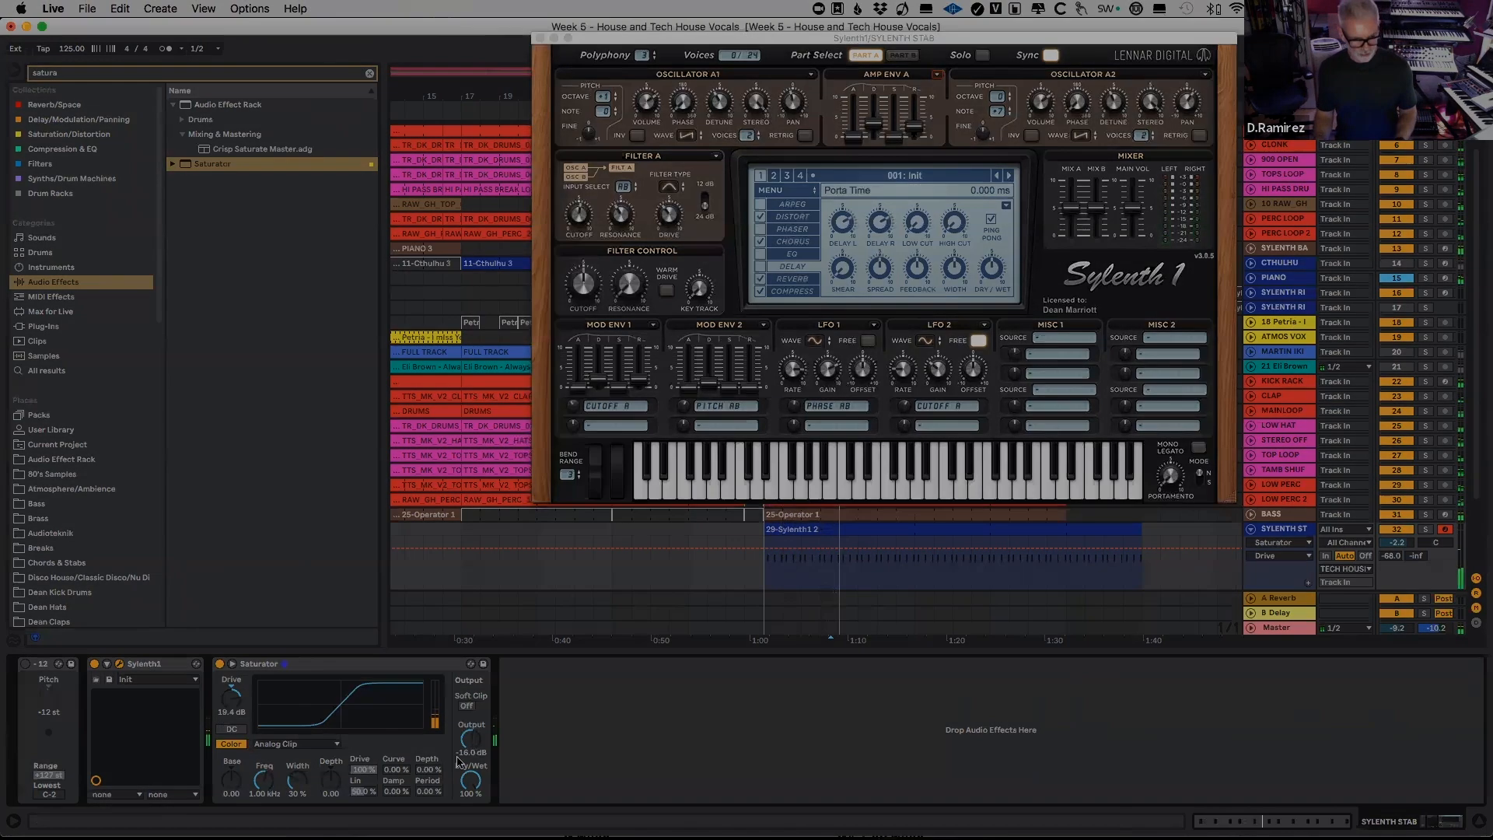
# Step: Group the Delay into an Audio Effect Rack, search the browser for "rev" and add Reverb after the Delay in its chain
pyautogui.press('super+g')
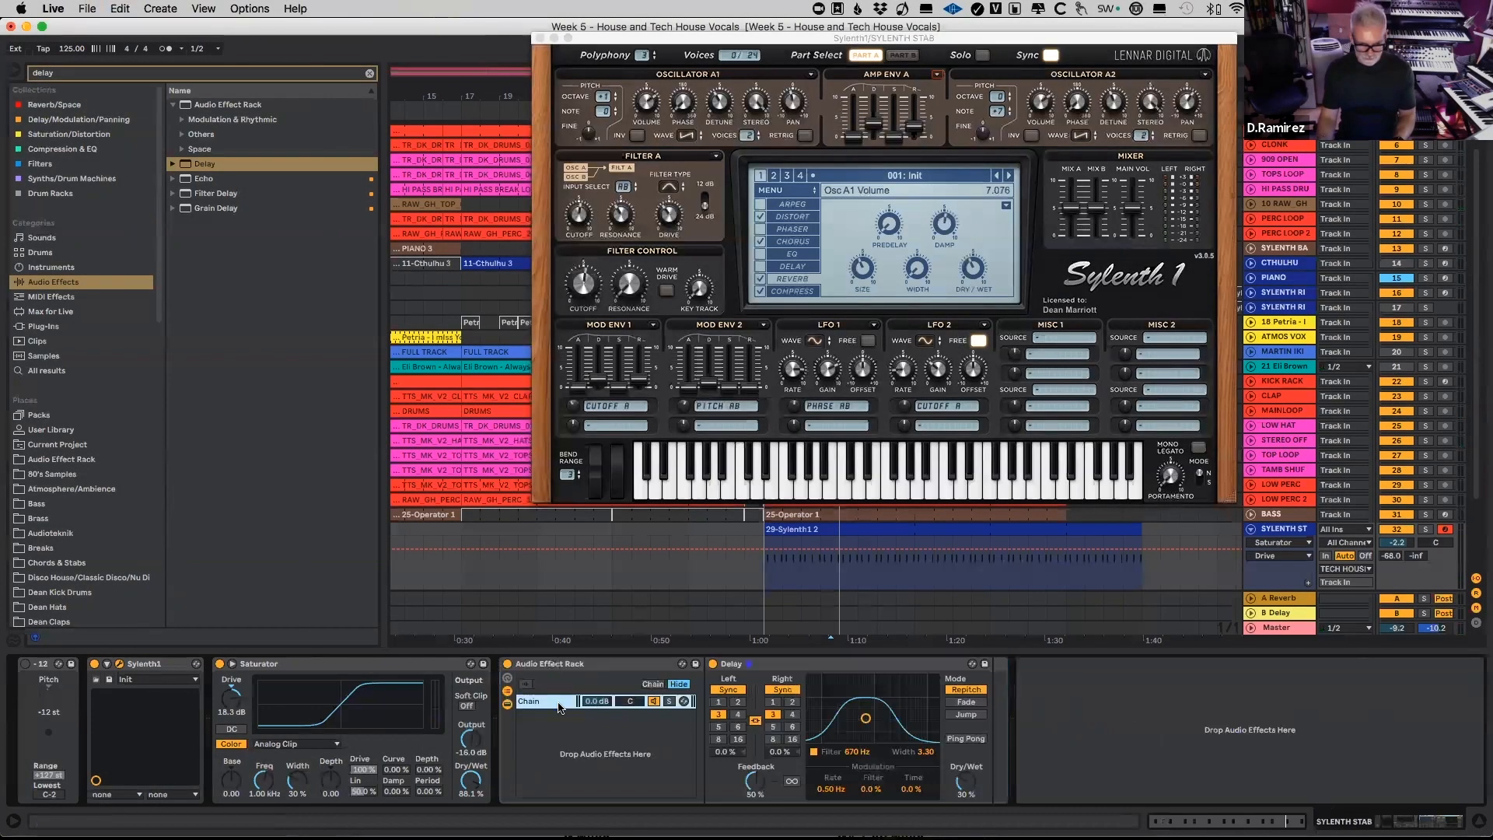
pyautogui.click(79, 73)
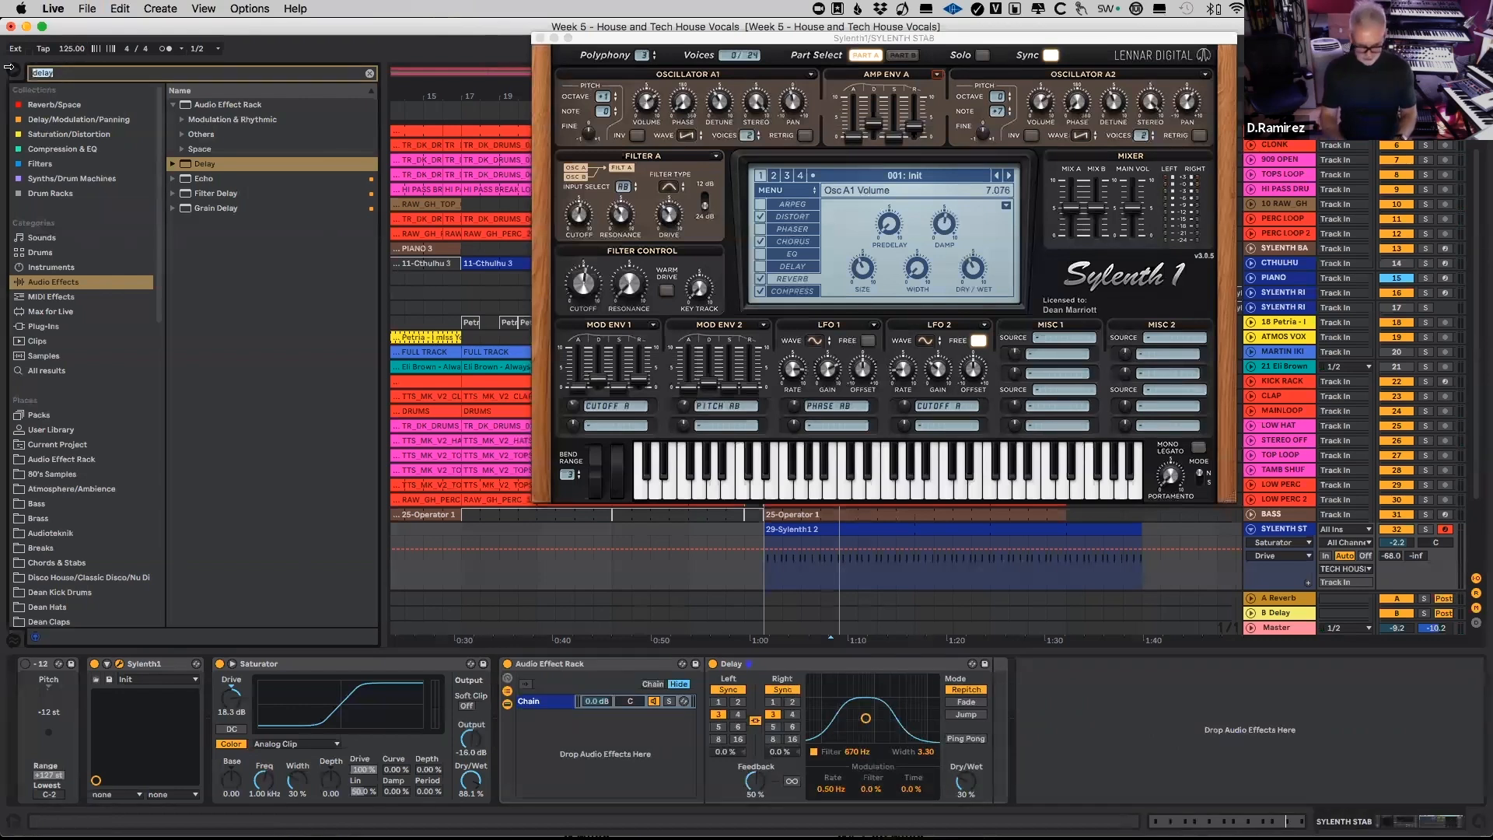
pyautogui.write('rev')
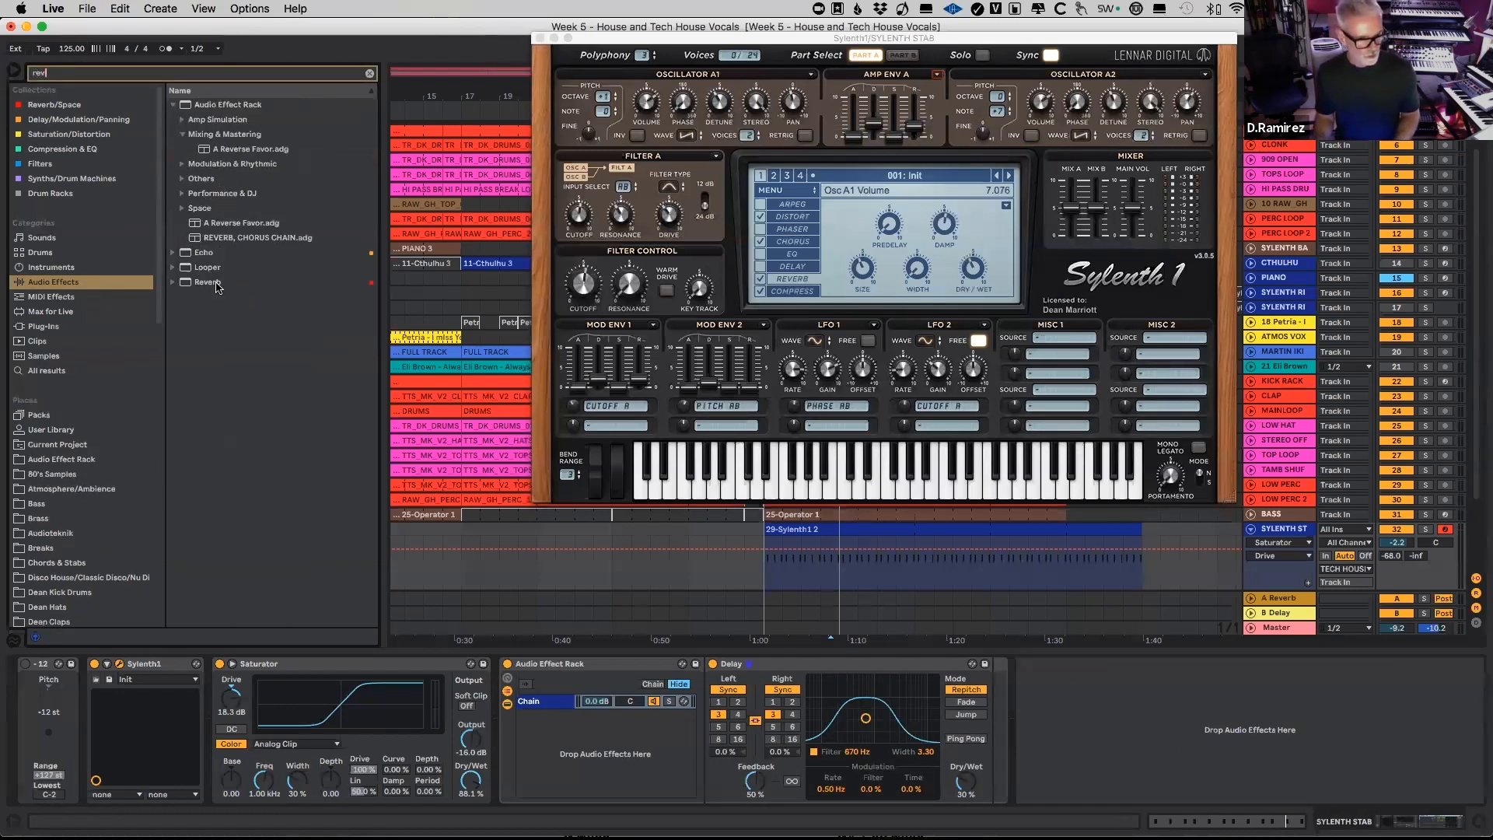
pyautogui.click(207, 283)
pyautogui.moveTo(773, 651)
pyautogui.mouseDown()
pyautogui.moveTo(980, 731)
pyautogui.moveTo(992, 711)
pyautogui.mouseUp()
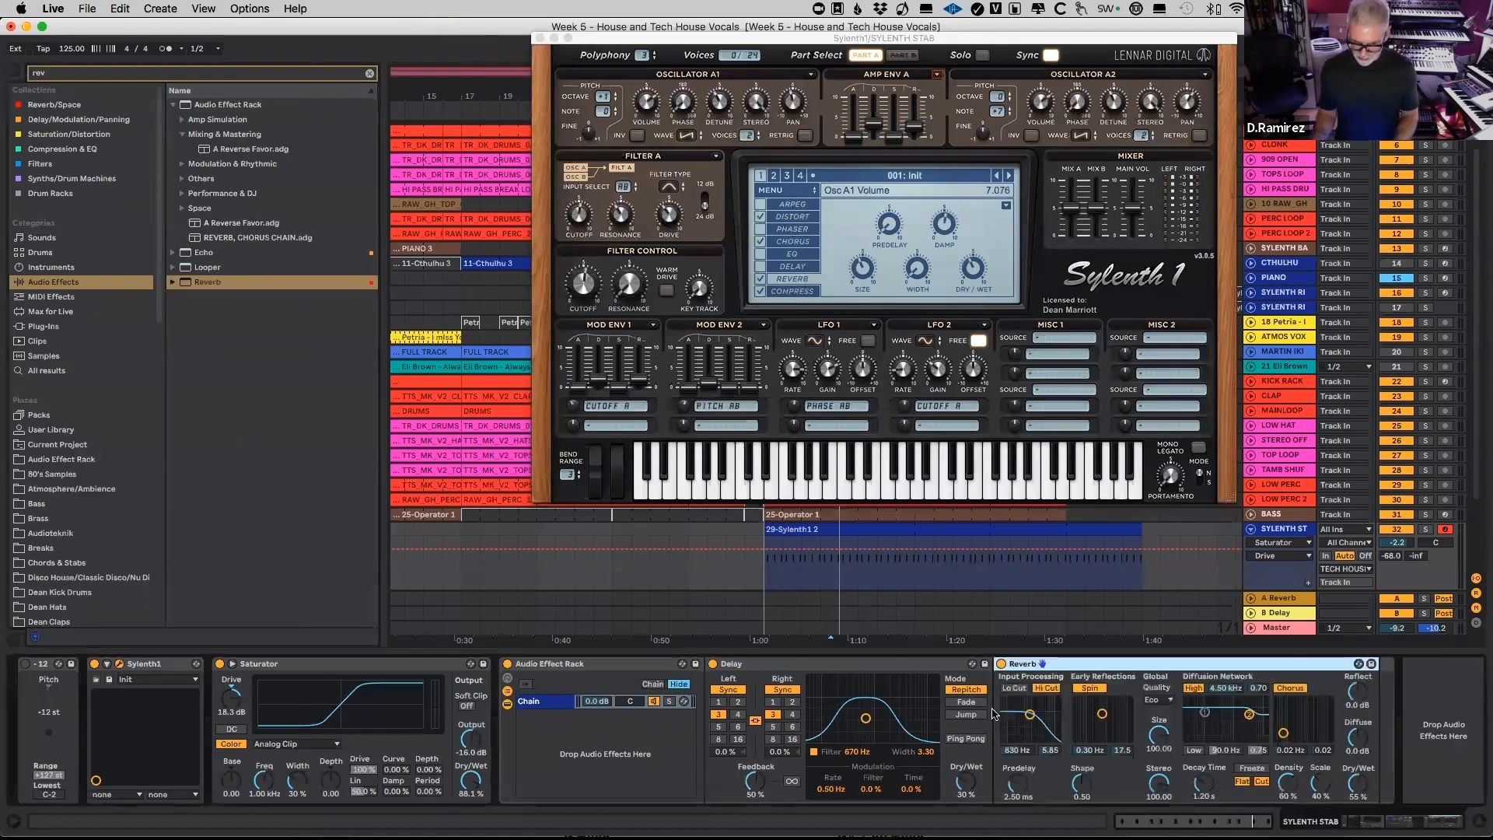
# Step: Name the rack's existing chain "wet", create a second empty chain and name it "dry"
pyautogui.click(536, 704)
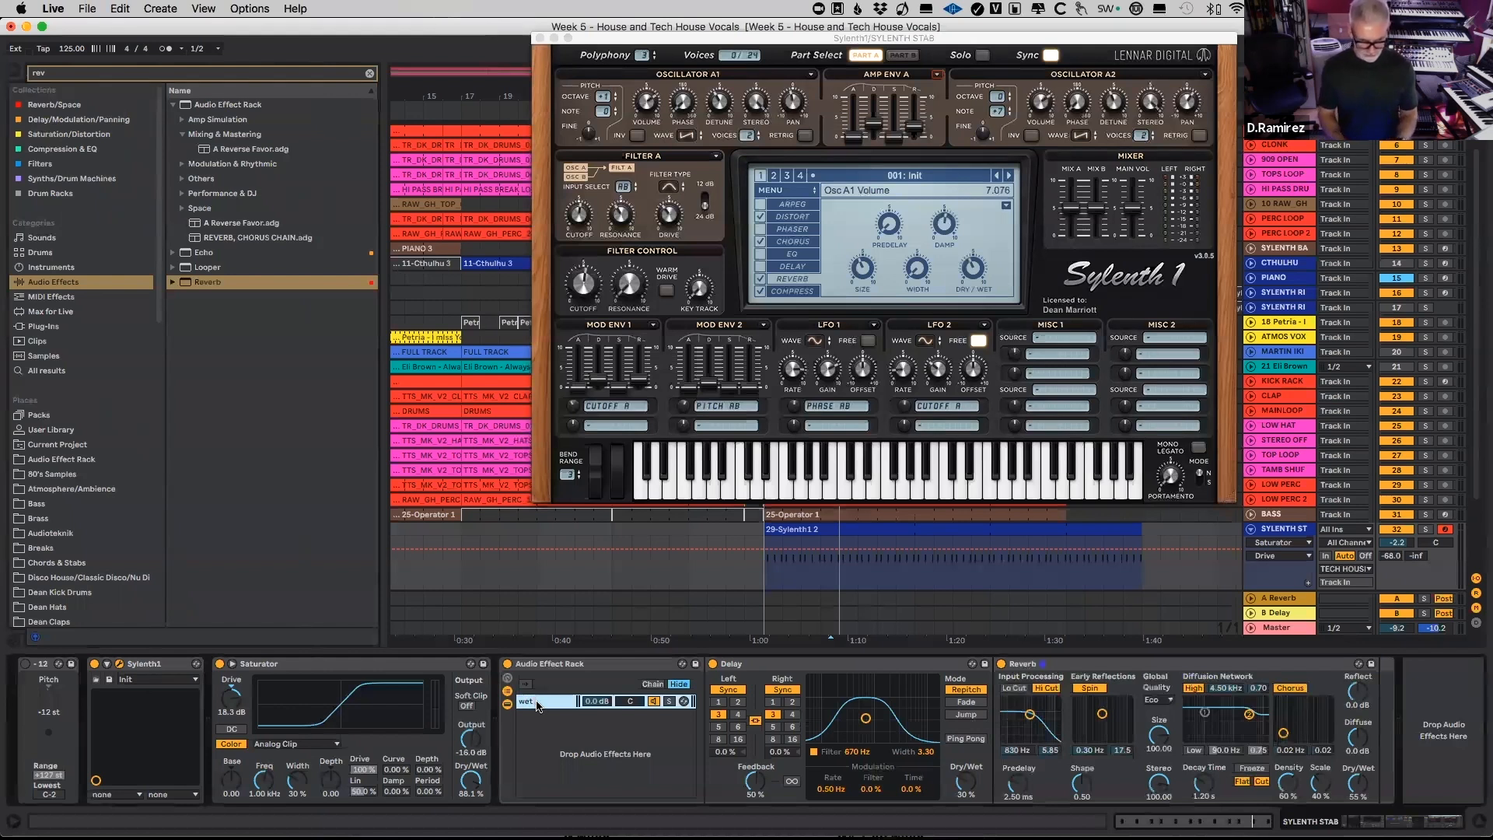
pyautogui.rightClick(535, 723)
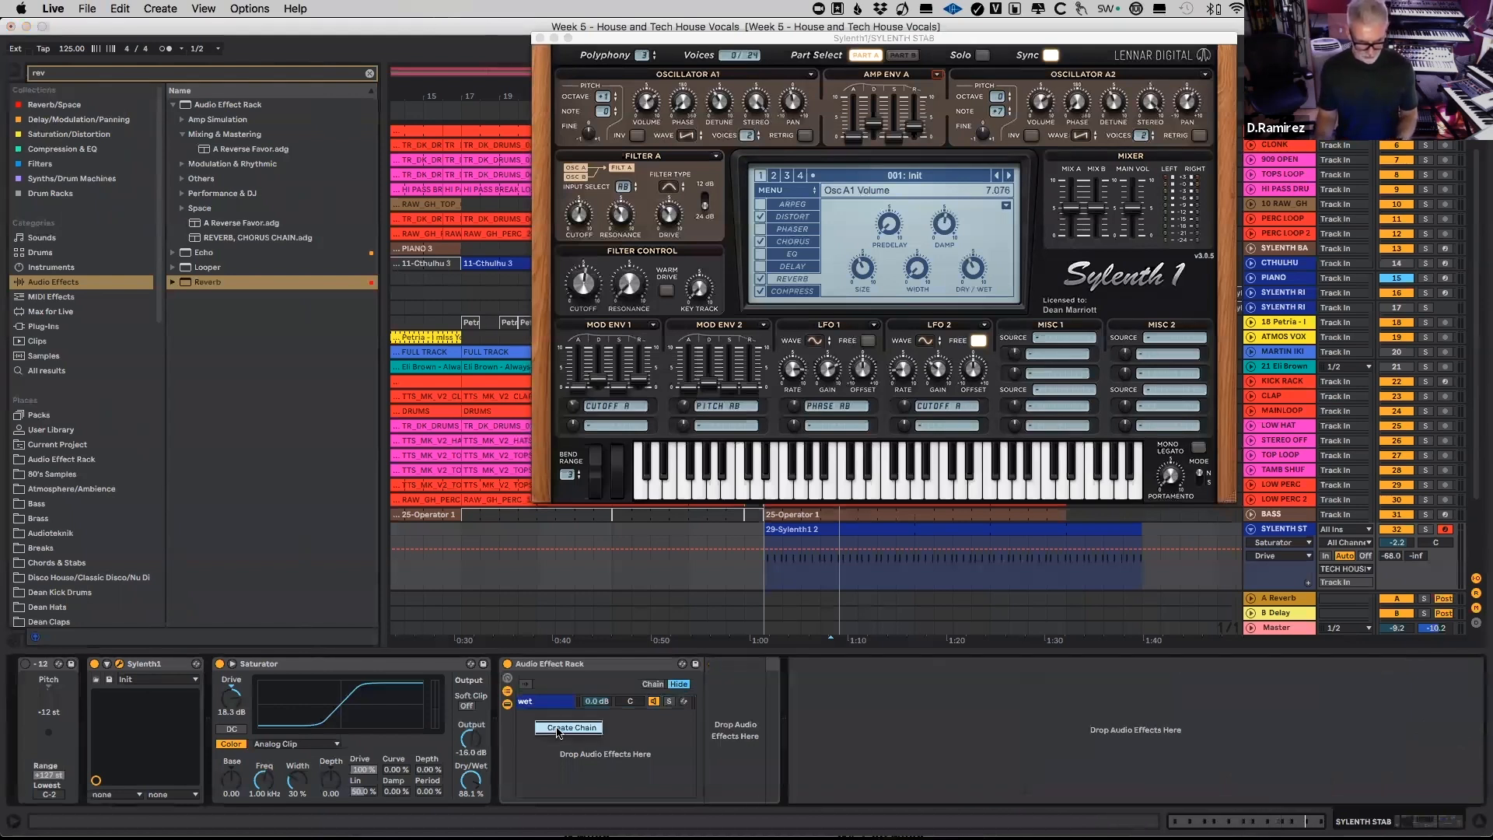
pyautogui.click(558, 728)
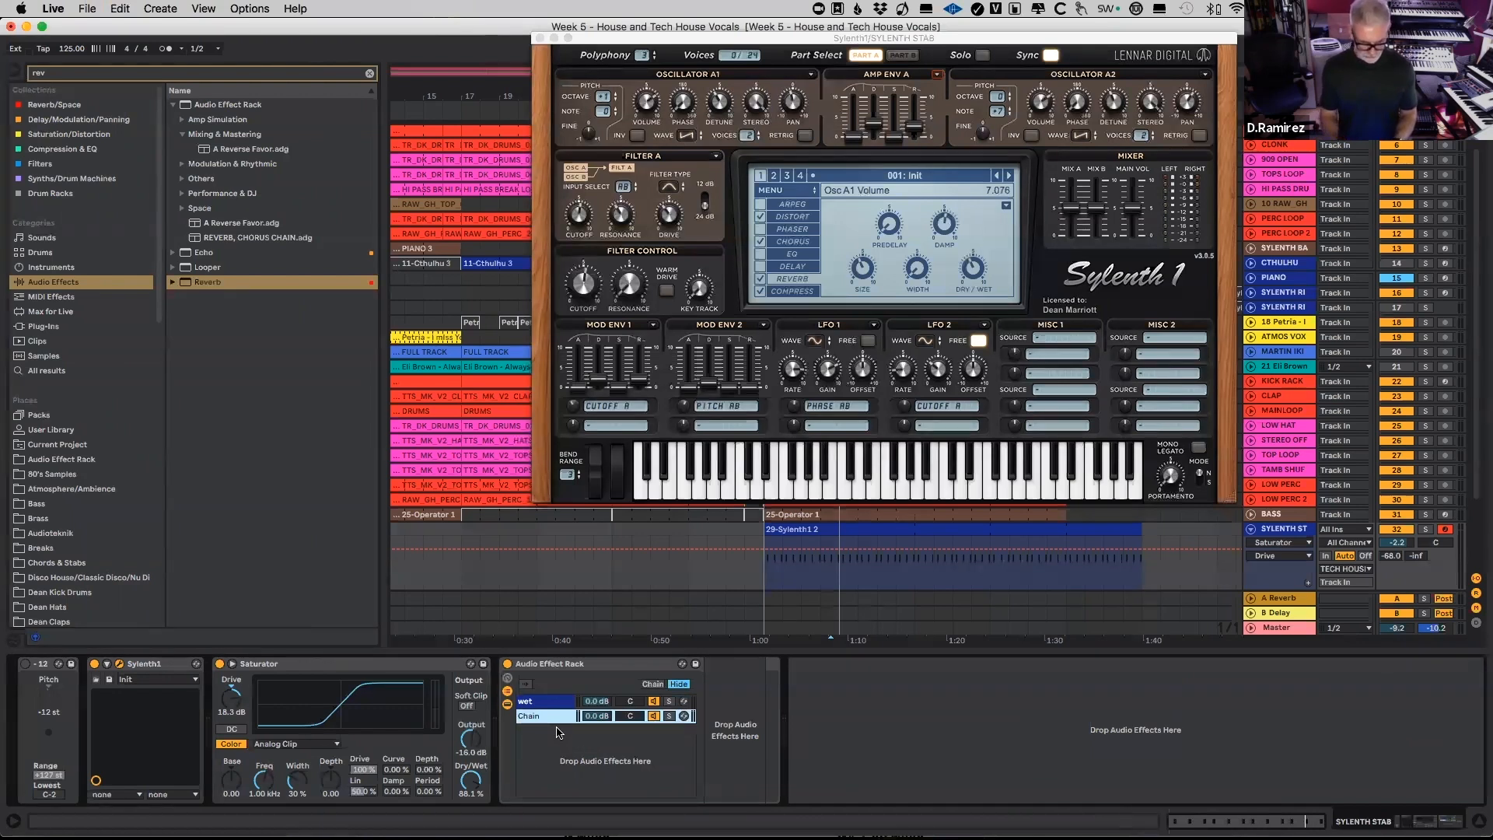
pyautogui.write('dry')
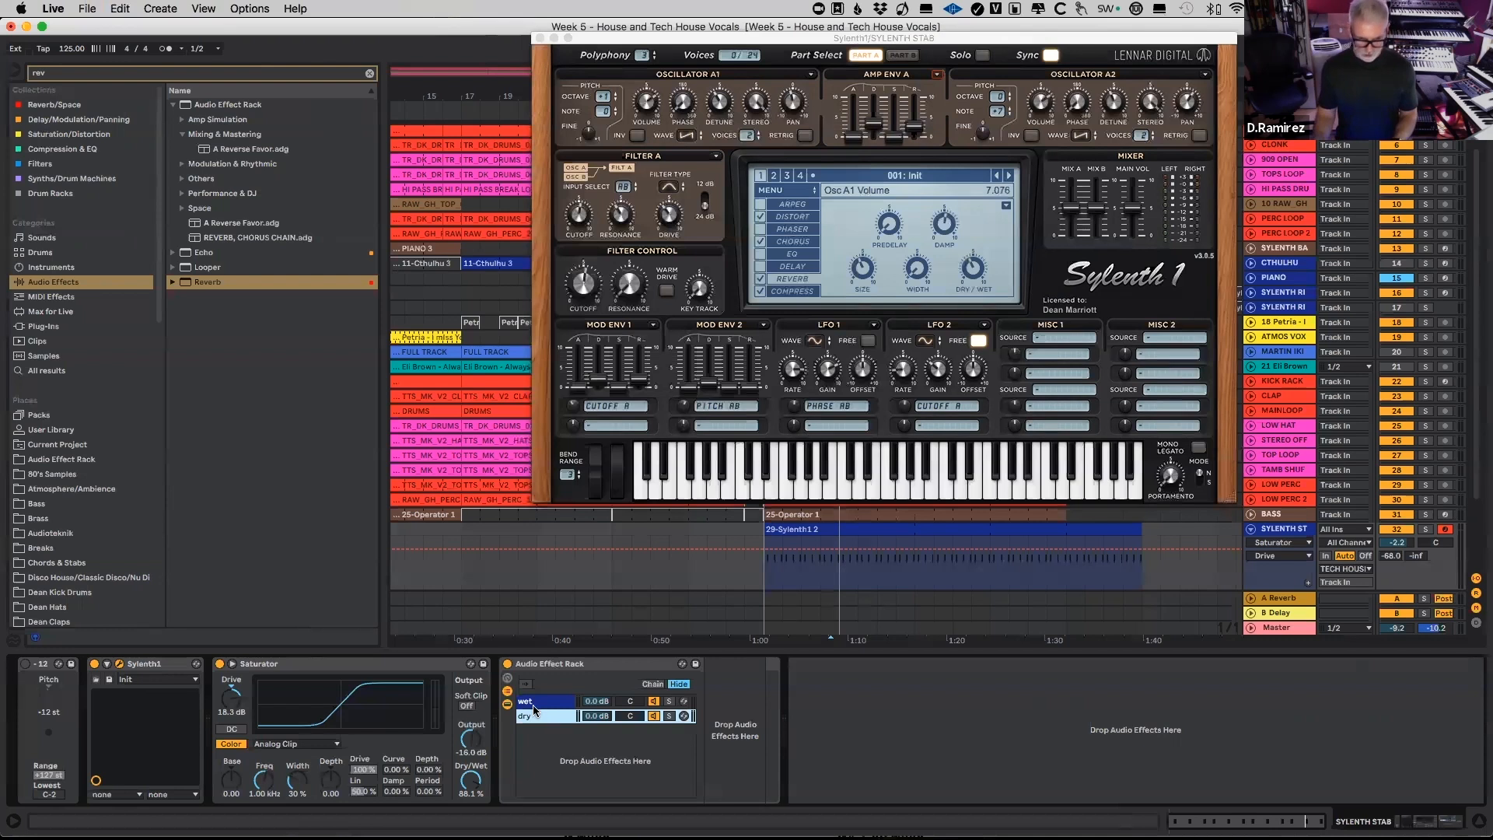
# Step: In the wet chain, set the Delay's Dry/Wet to 100% and enable the Reverb's input Lo Cut
pyautogui.click(537, 703)
pyautogui.moveTo(975, 782); pyautogui.dragTo(979, 719)
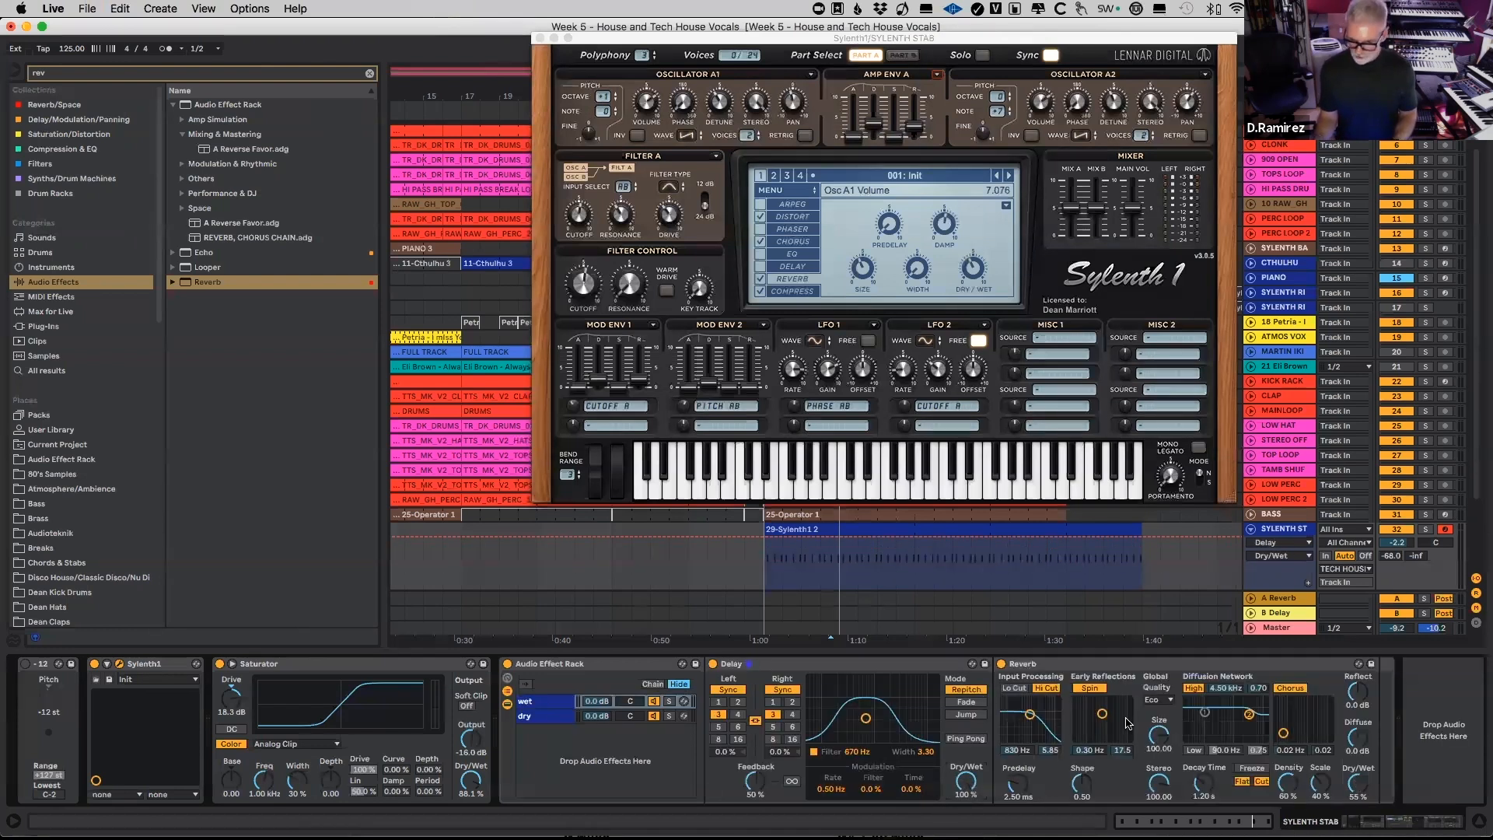
pyautogui.click(1014, 688)
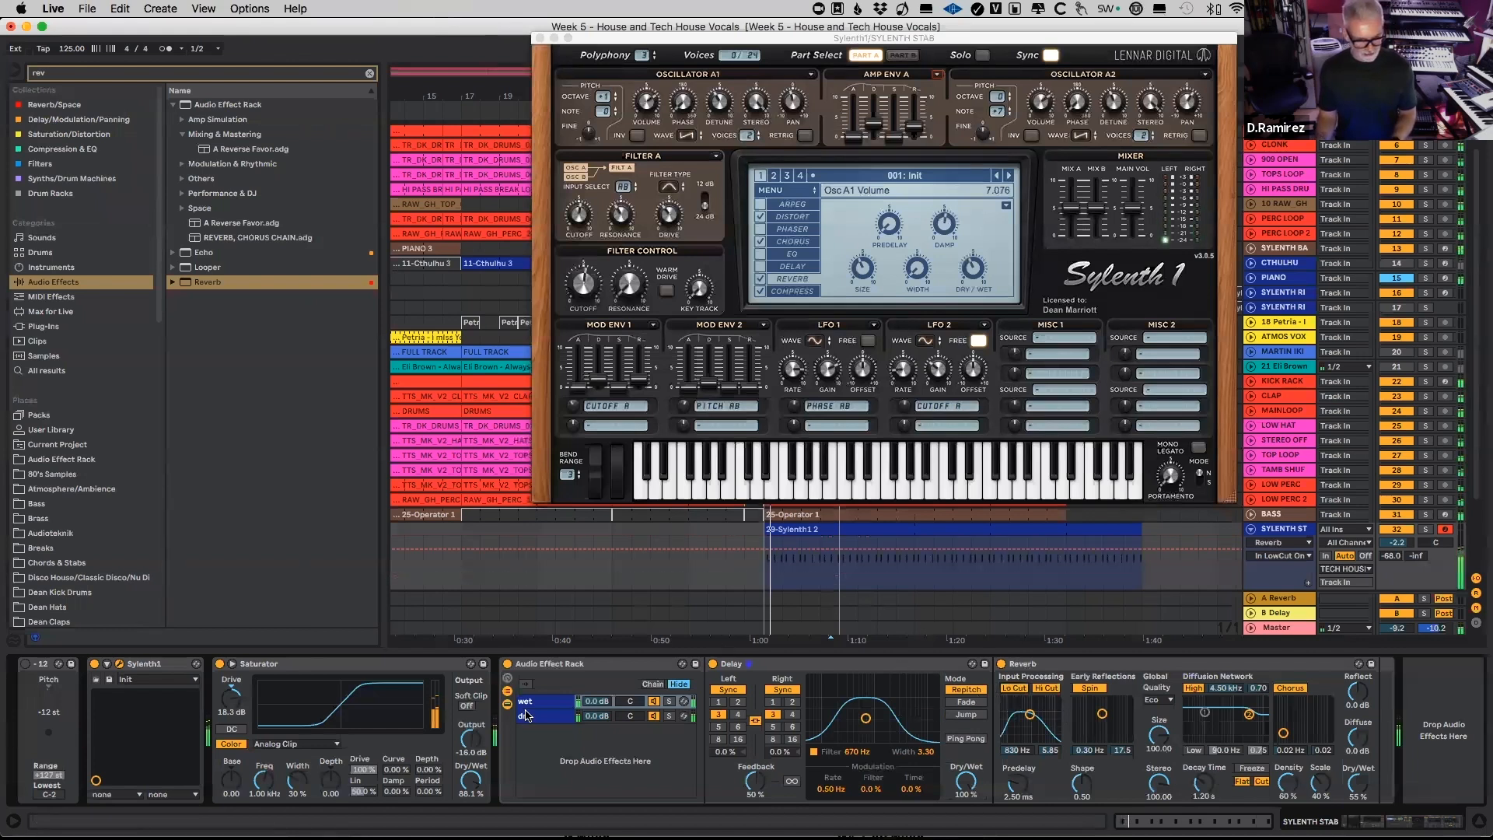
# Step: During playback, set the Reverb's Decay Time to about 1.76 s and its Dry/Wet to 41%
pyautogui.moveTo(1349, 777); pyautogui.dragTo(1350, 773)
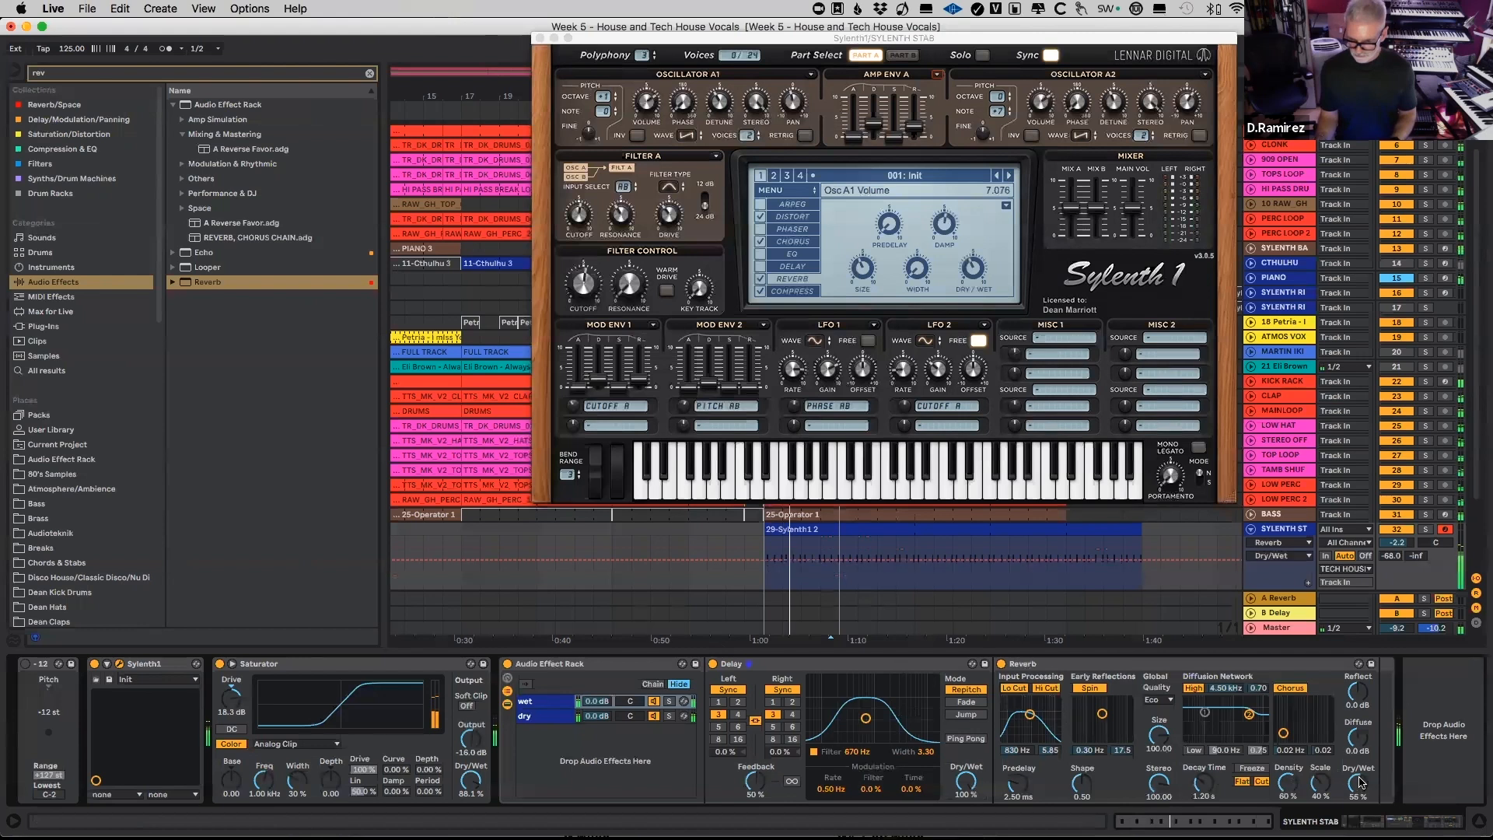
pyautogui.moveTo(1207, 787); pyautogui.dragTo(1208, 795)
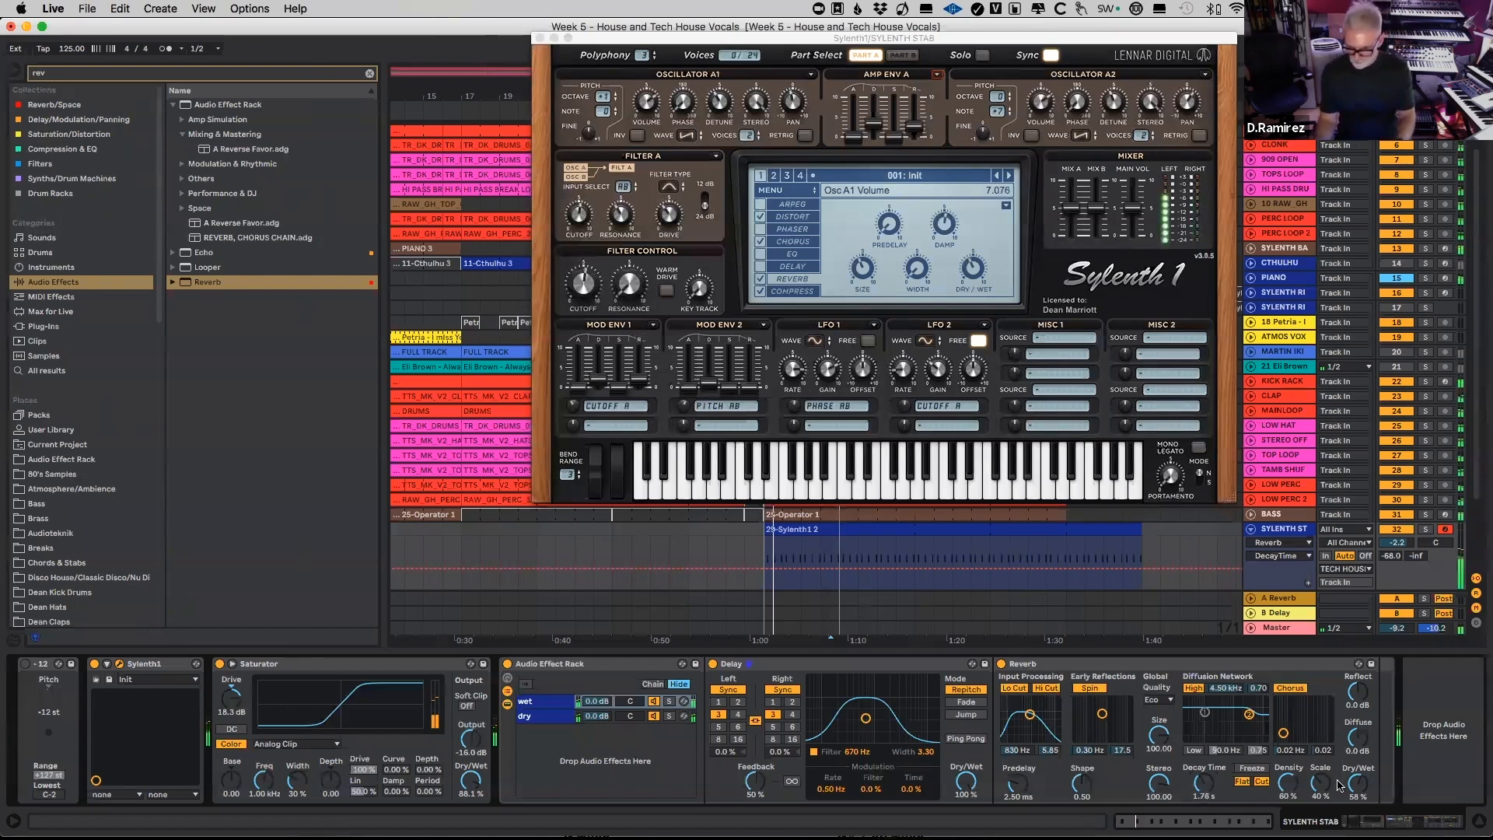
pyautogui.moveTo(1356, 778); pyautogui.dragTo(1355, 785)
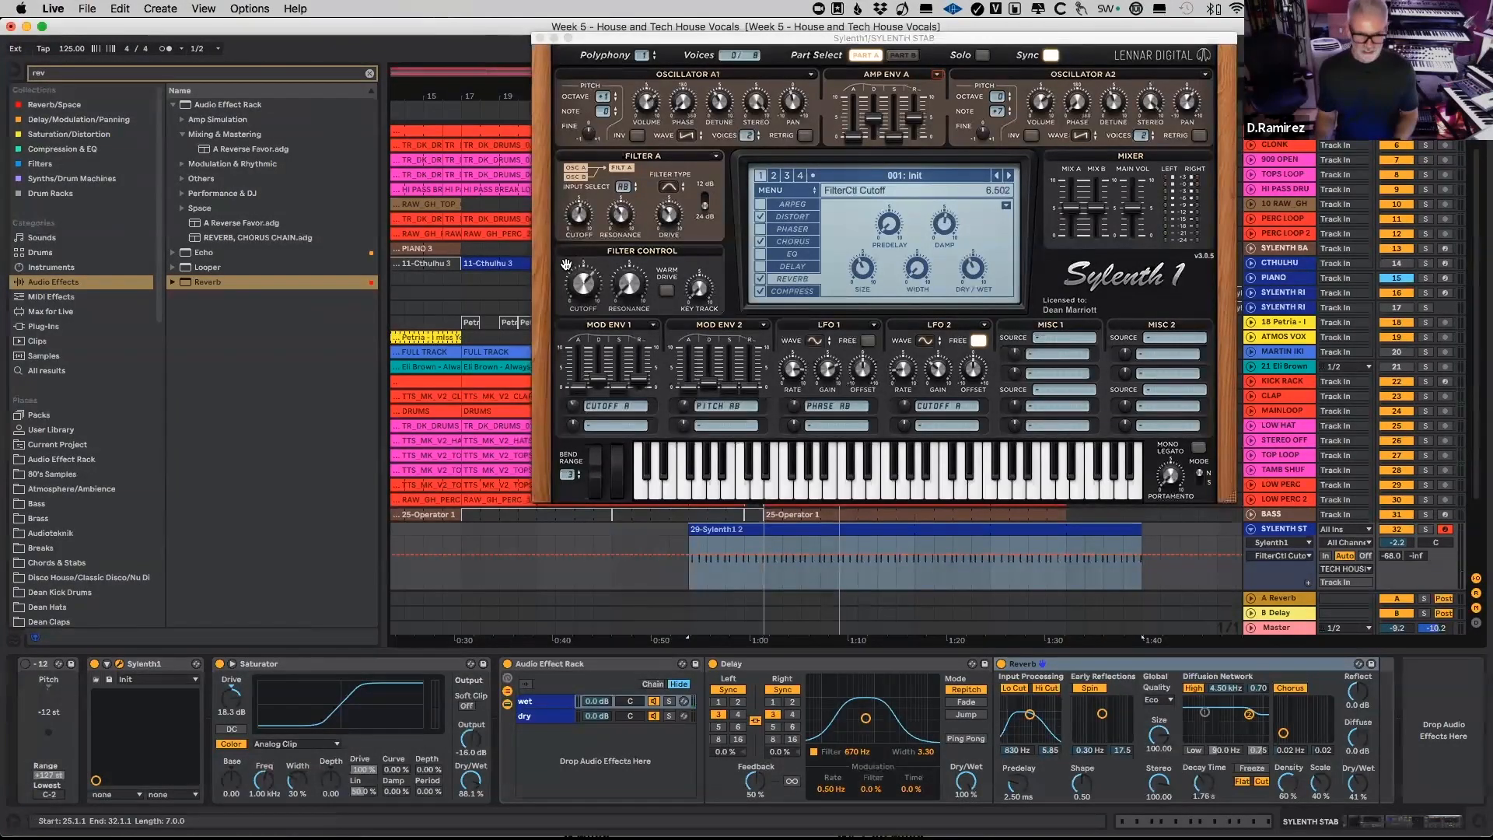
# Step: Try different Filter Control cutoff and Amp Env A decay and release settings and play the extended stab clip
pyautogui.moveTo(580, 287); pyautogui.dragTo(585, 329)
pyautogui.moveTo(876, 127); pyautogui.dragTo(912, 128)
pyautogui.press('space')
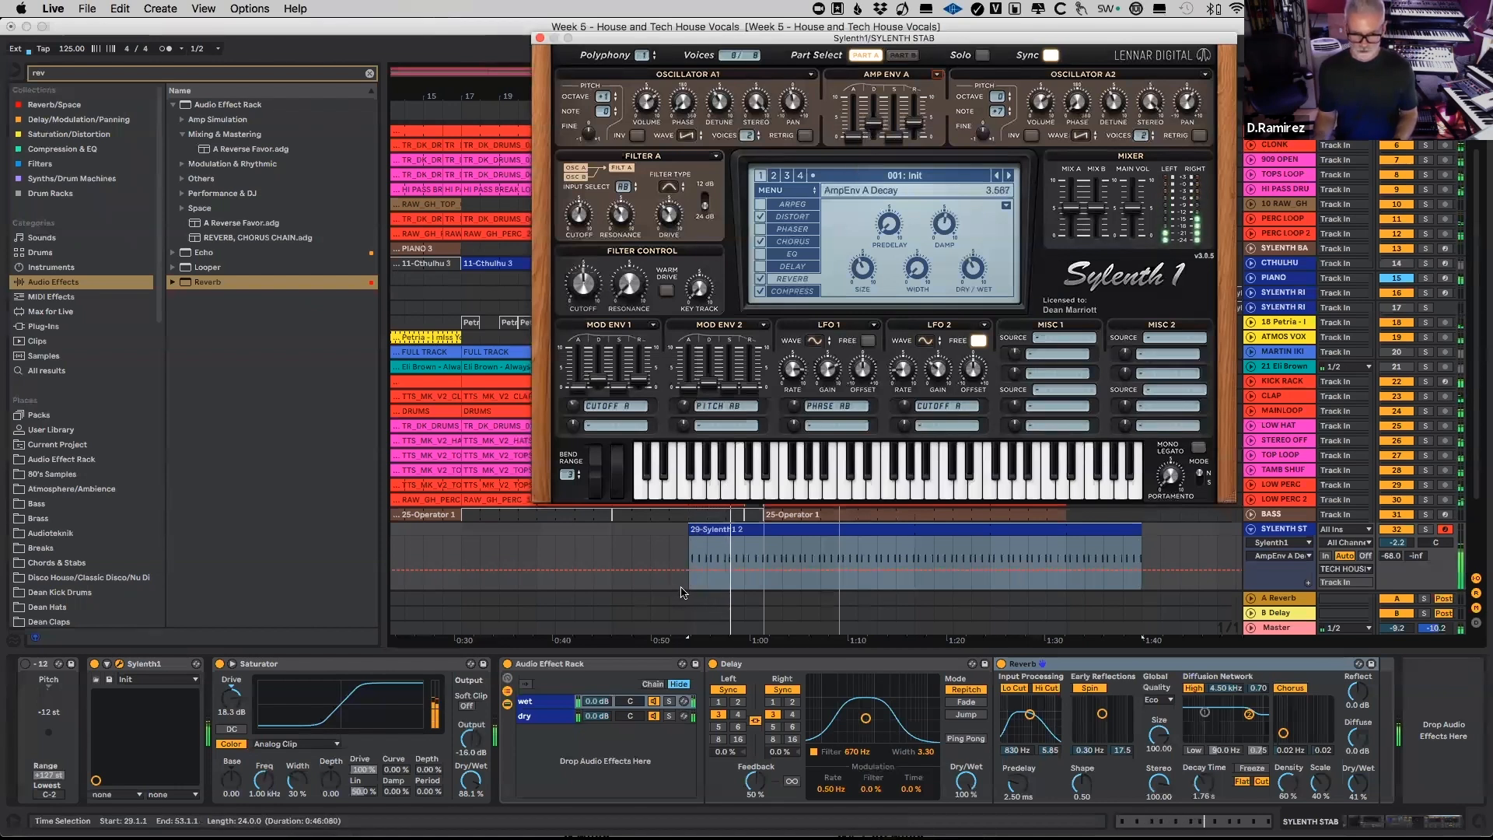
# Step: Automate Amp Env A's decay and release with ramps rising from bar 29 to bar 33, dropping back to base level at bar 33
pyautogui.click(710, 571)
pyautogui.moveTo(766, 569)
pyautogui.mouseDown()
pyautogui.moveTo(770, 554)
pyautogui.moveTo(765, 573)
pyautogui.mouseUp()
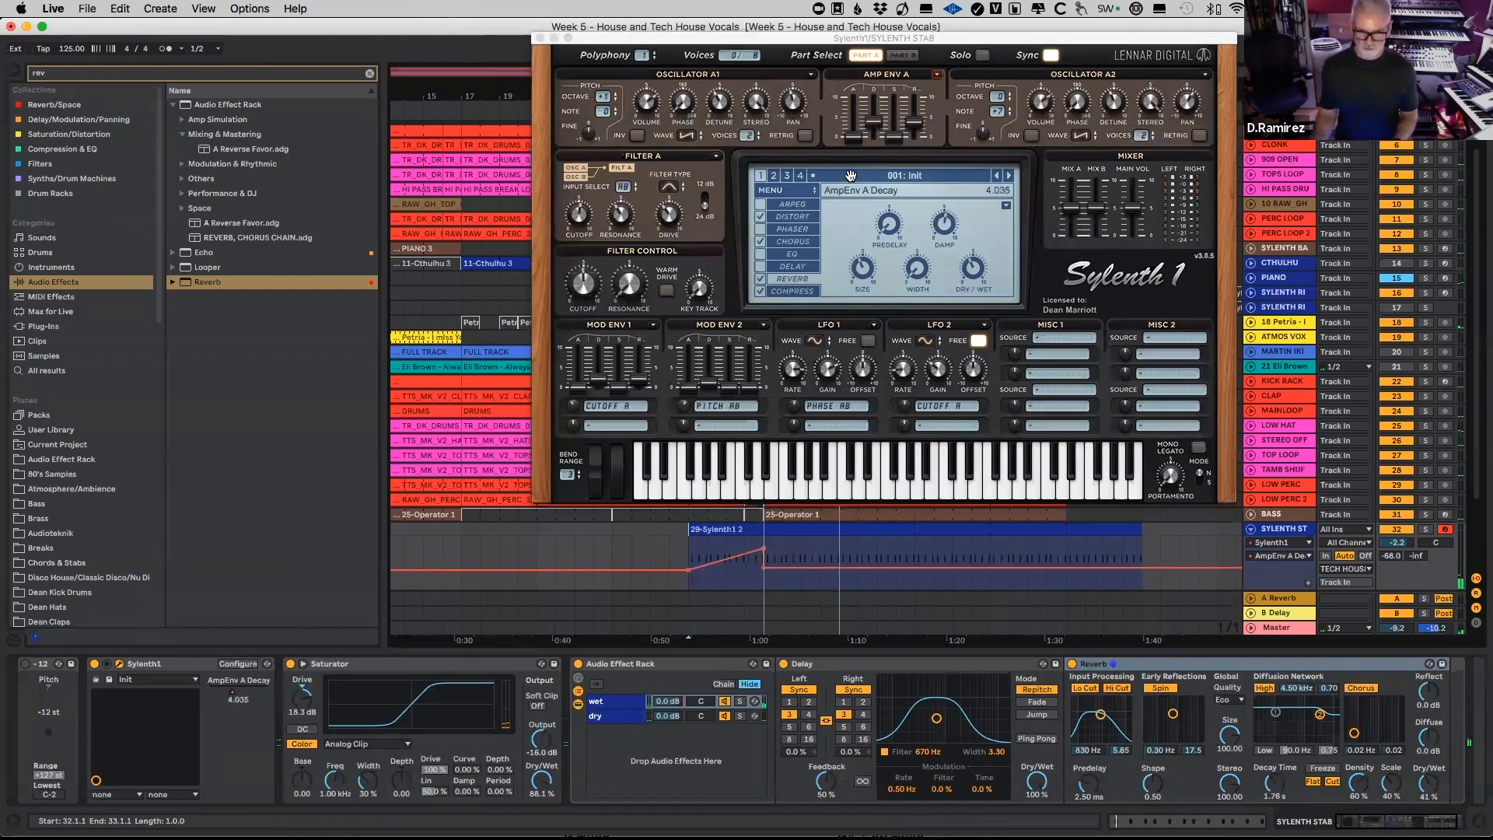
pyautogui.click(920, 121)
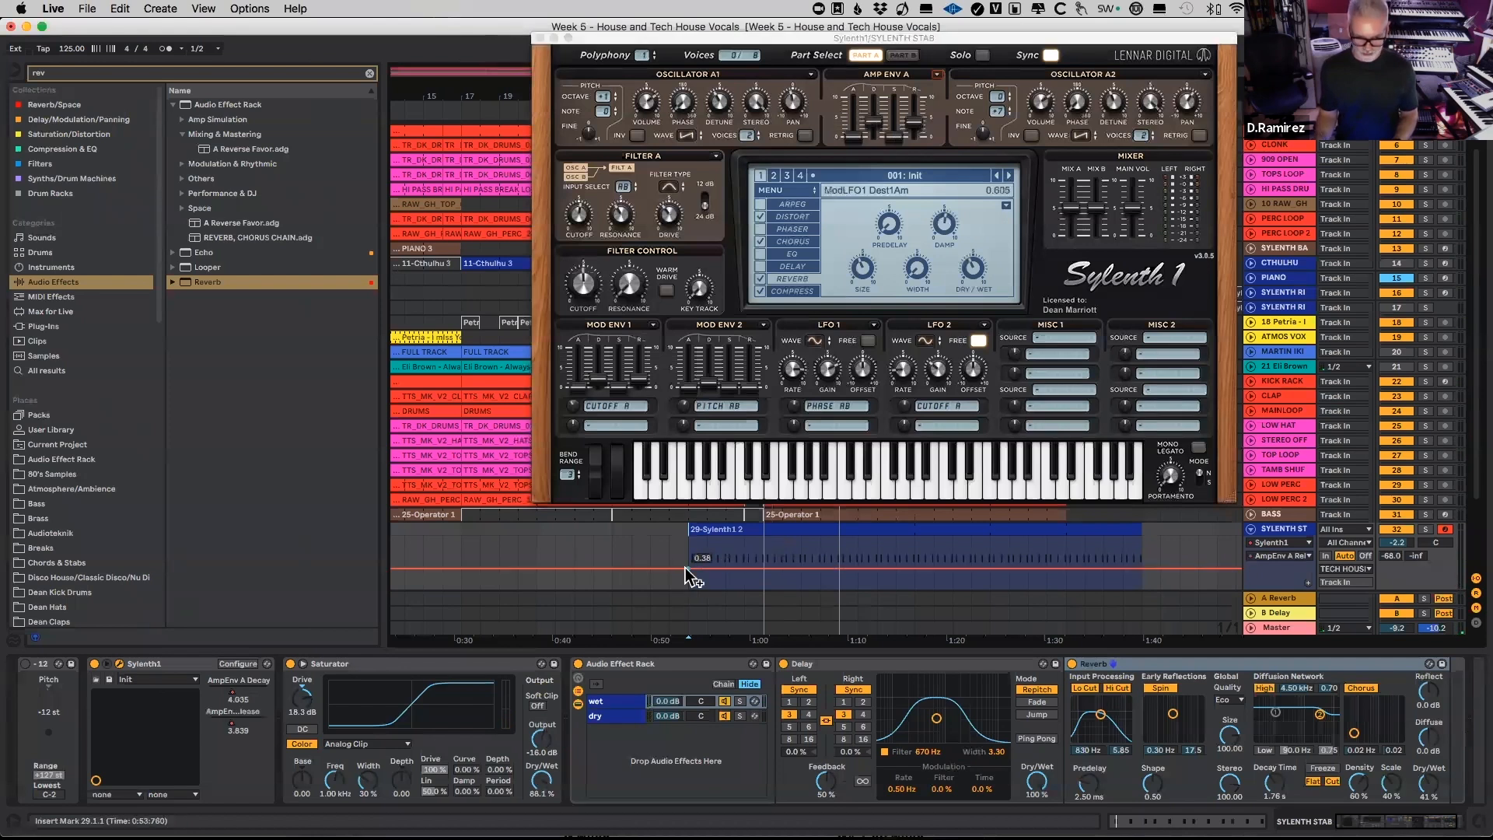
pyautogui.moveTo(766, 573)
pyautogui.mouseDown()
pyautogui.moveTo(768, 551)
pyautogui.moveTo(765, 568)
pyautogui.mouseUp()
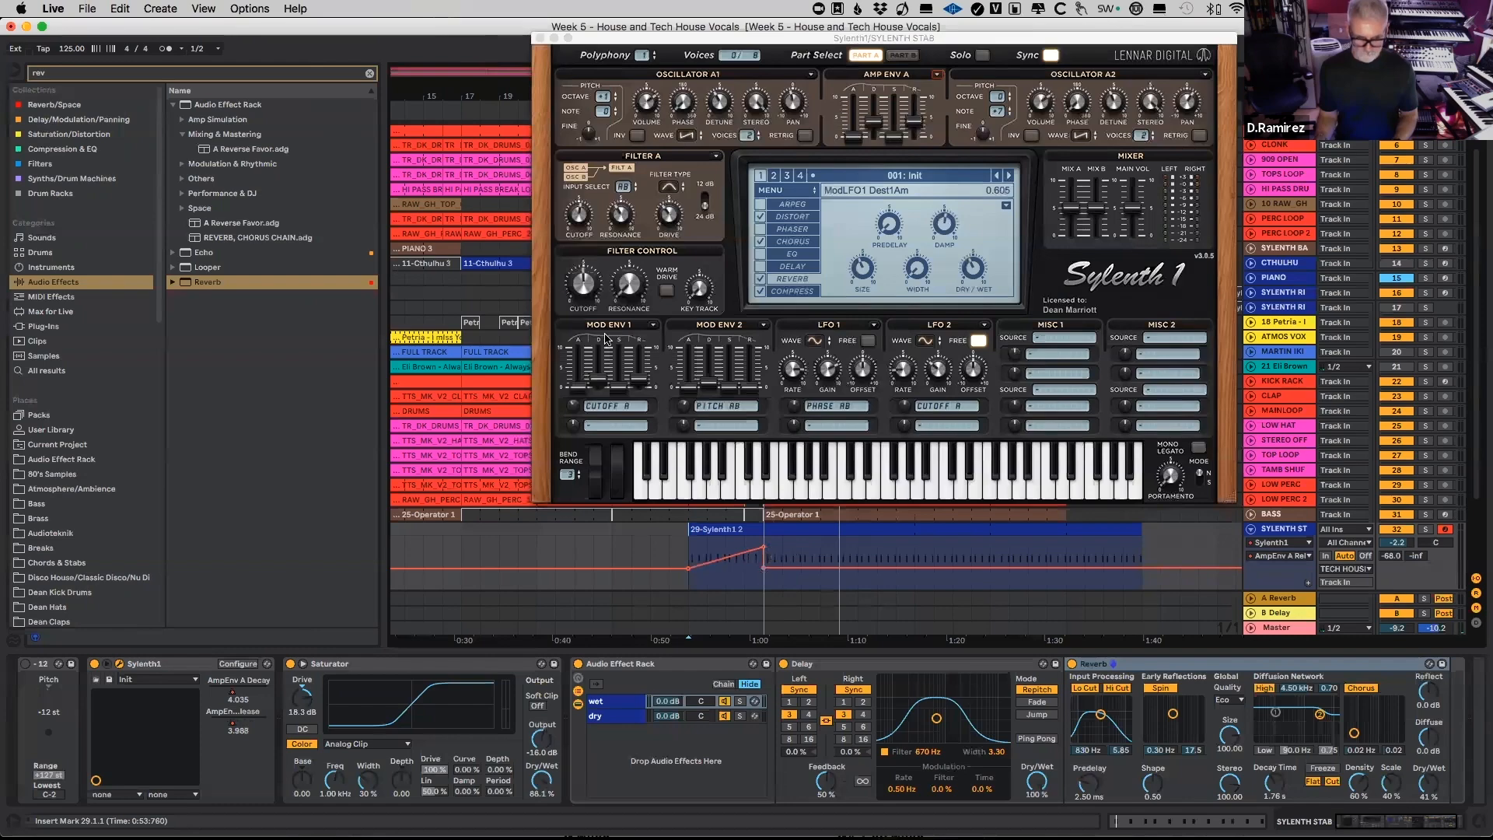
# Step: Automate Filter Control's cutoff with a curved rise from bar 29 to bar 33 and adjust Amp Env A's decay to about 3.7
pyautogui.click(716, 569)
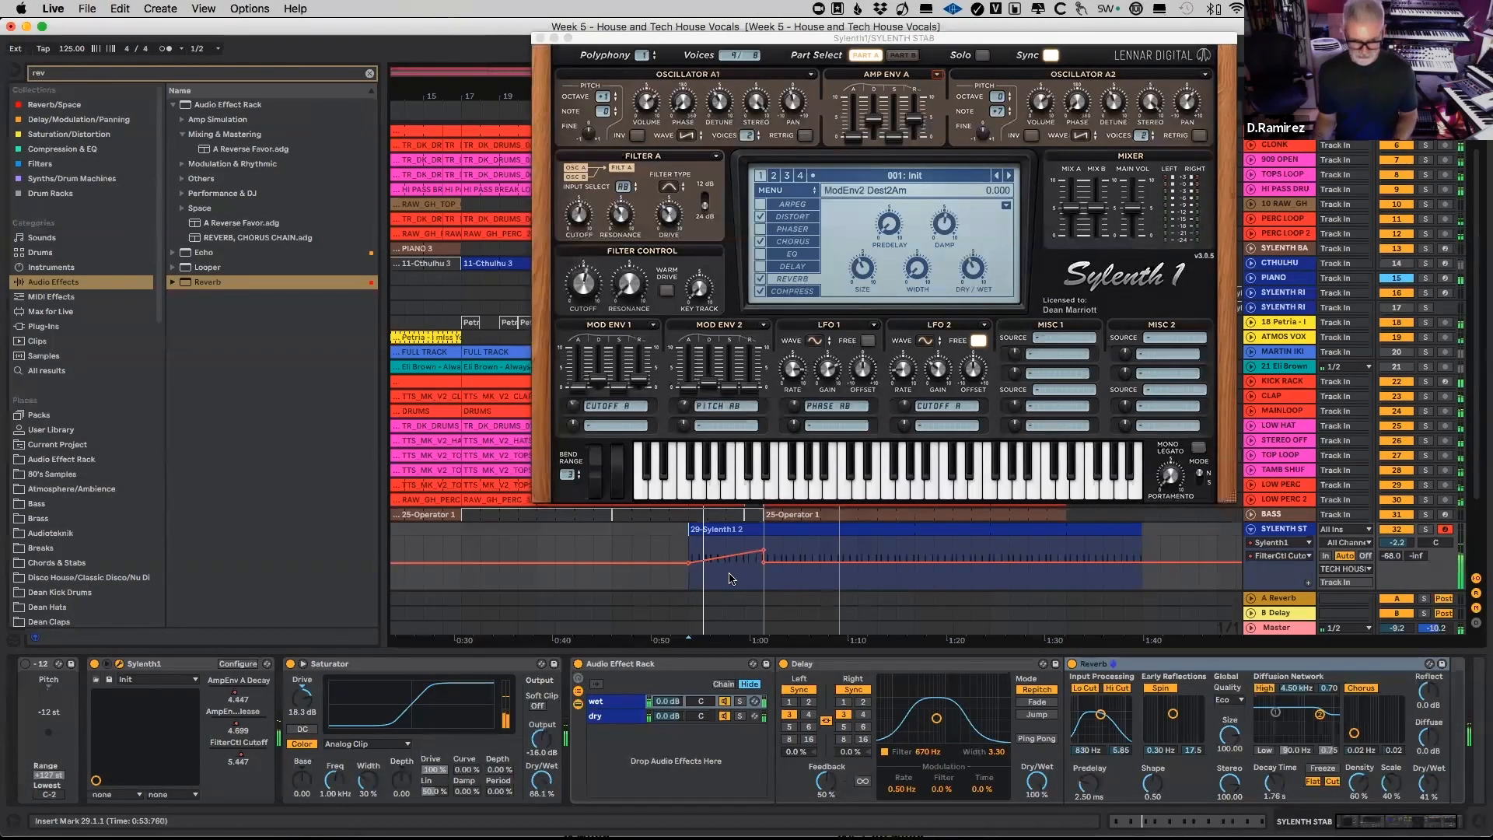
pyautogui.moveTo(731, 566); pyautogui.dragTo(735, 581)
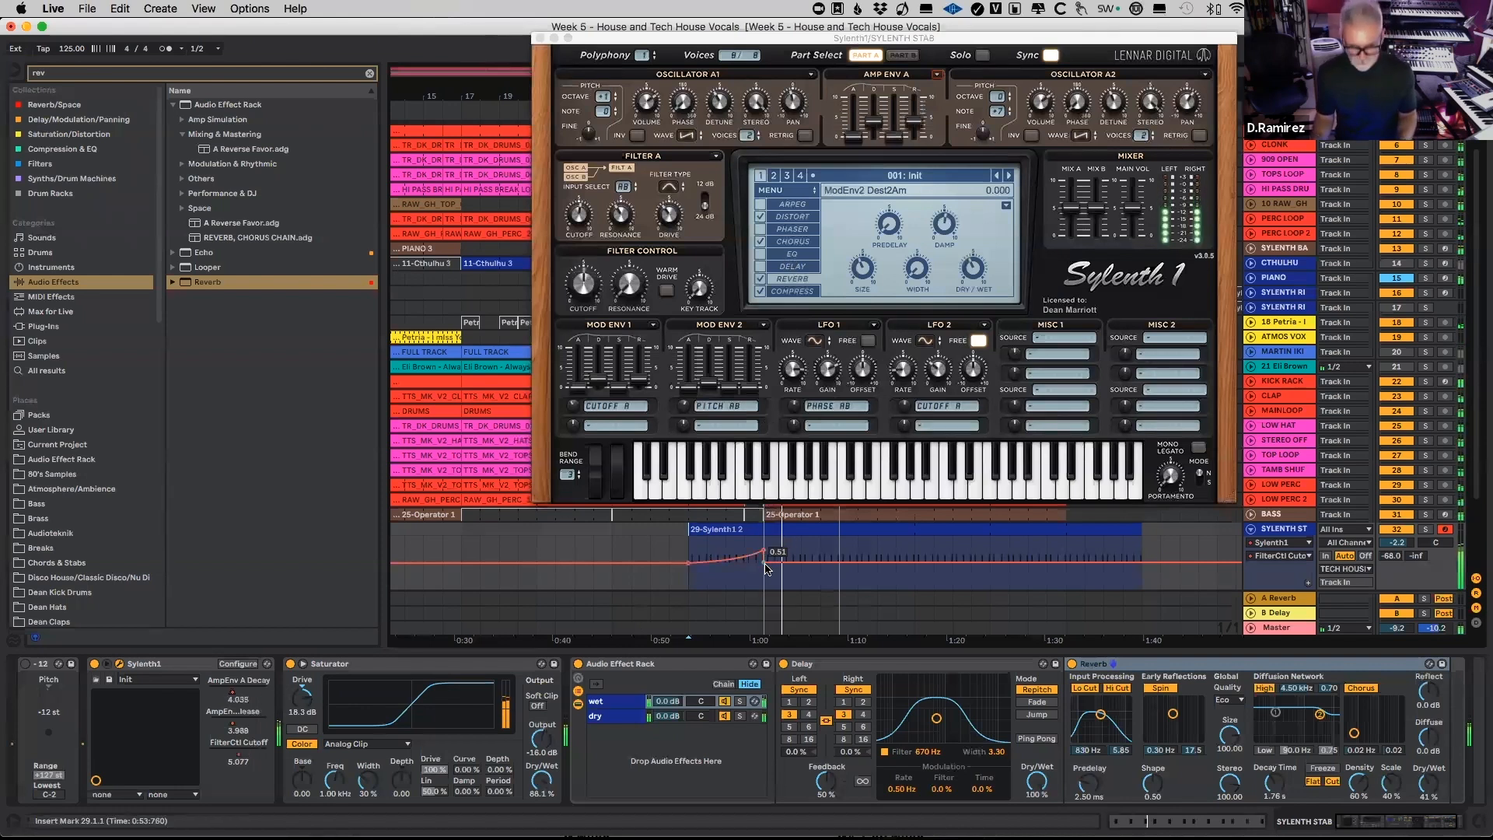
pyautogui.moveTo(878, 126); pyautogui.dragTo(881, 138)
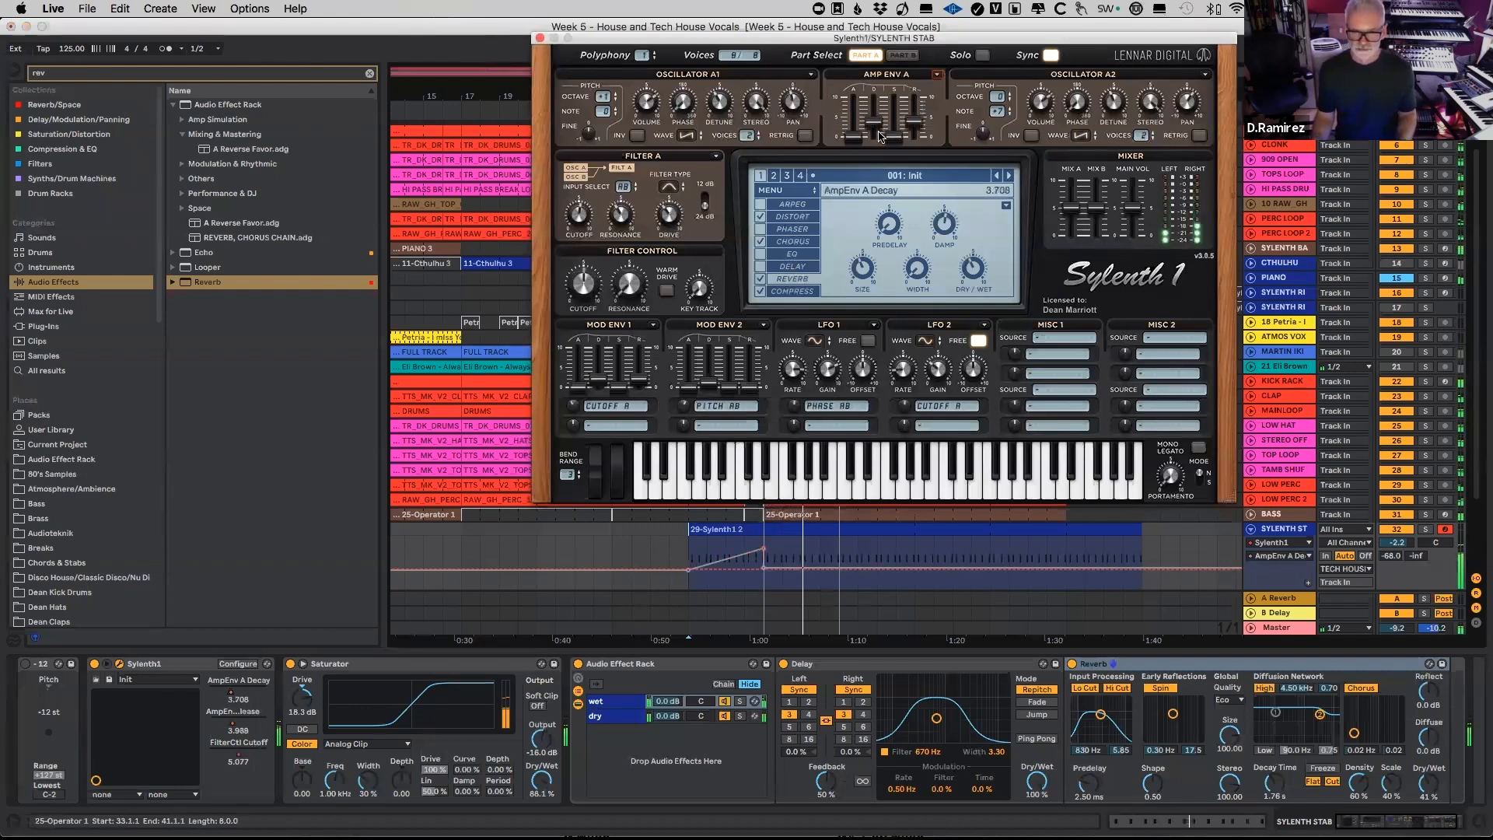